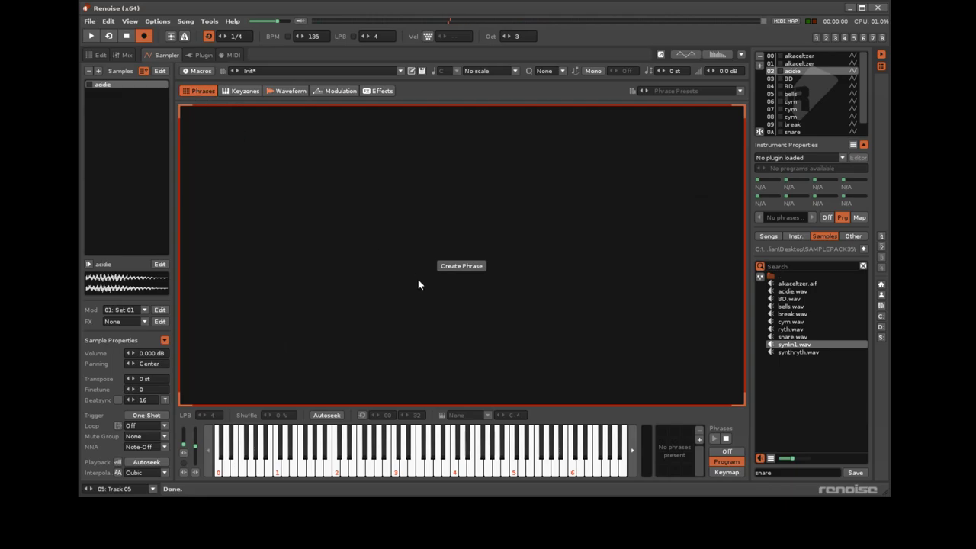
# Create a phrase for the acidie instrument, setting its LPB to 8 and the edit step to 1.
pyautogui.click(459, 266)
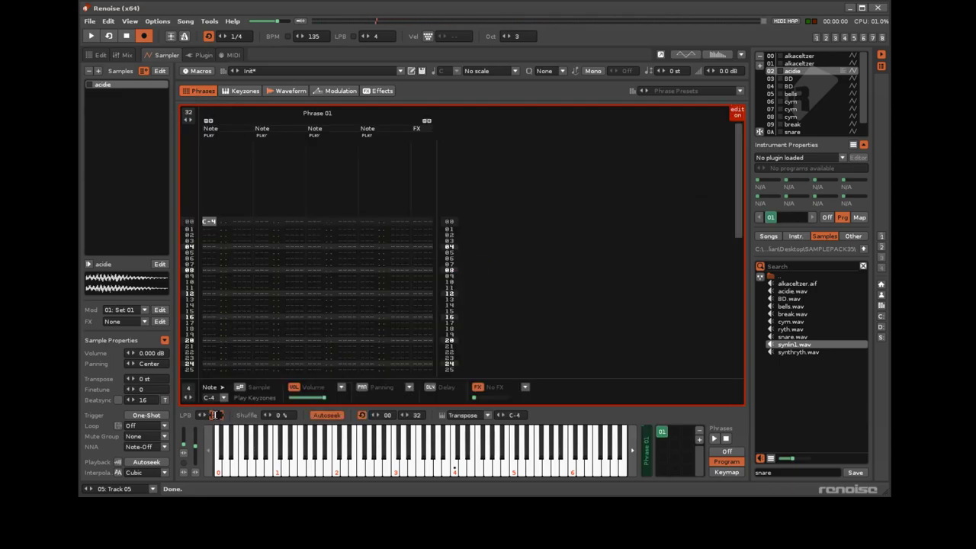
pyautogui.press('Return')
pyautogui.press('q')
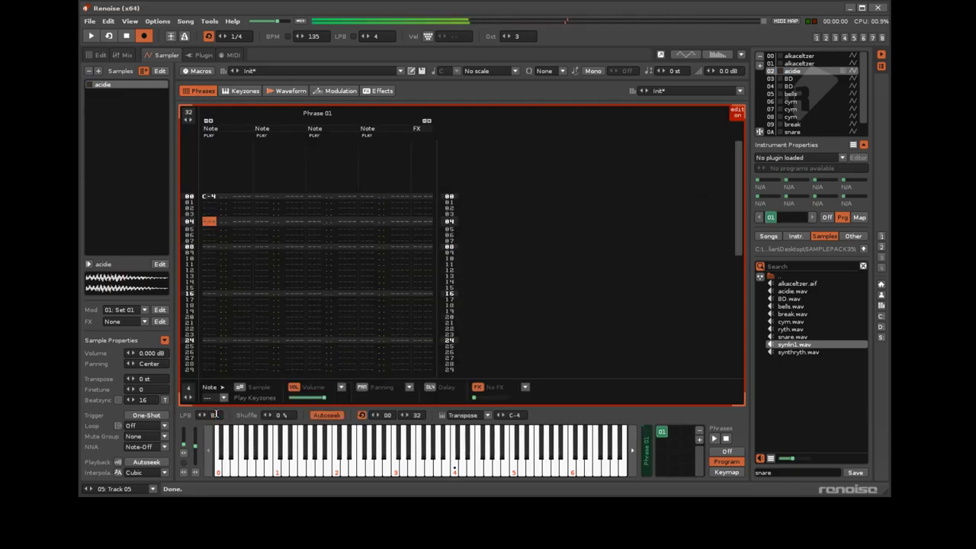
pyautogui.press('Up')
pyautogui.press('Up')
pyautogui.press('Up')
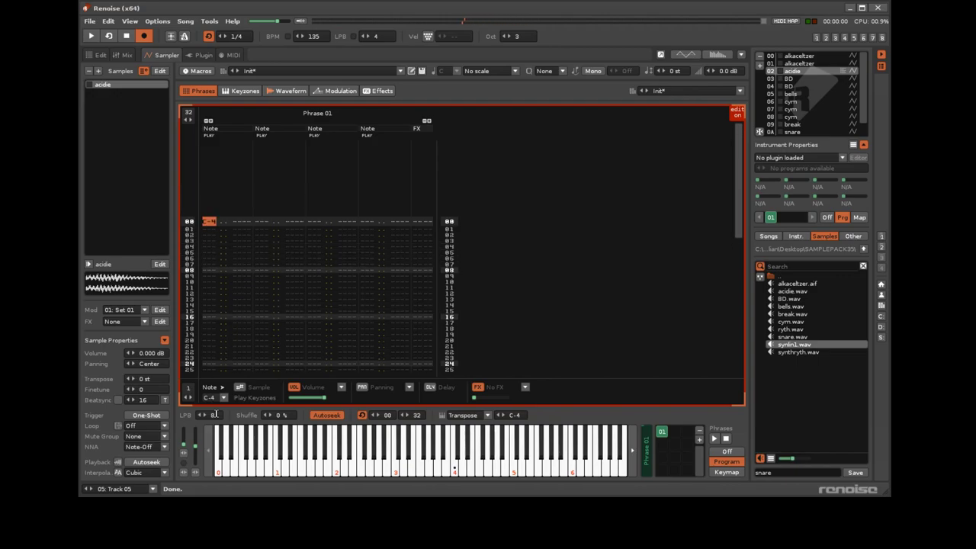
# Enter C-2 on line 00 and C-3 on line 02 of the phrase, with an edit step of 2.
pyautogui.press('Down')
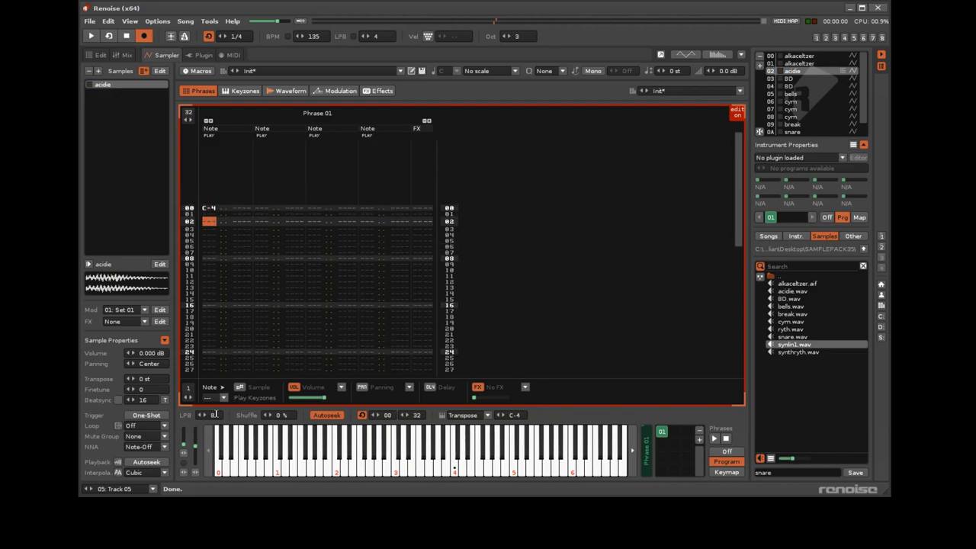
pyautogui.press('Up')
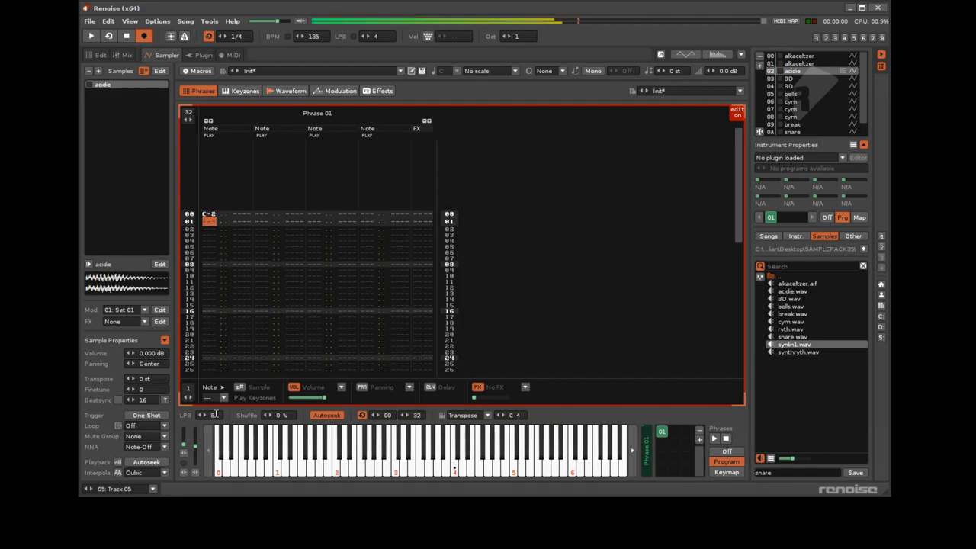
pyautogui.press('Down')
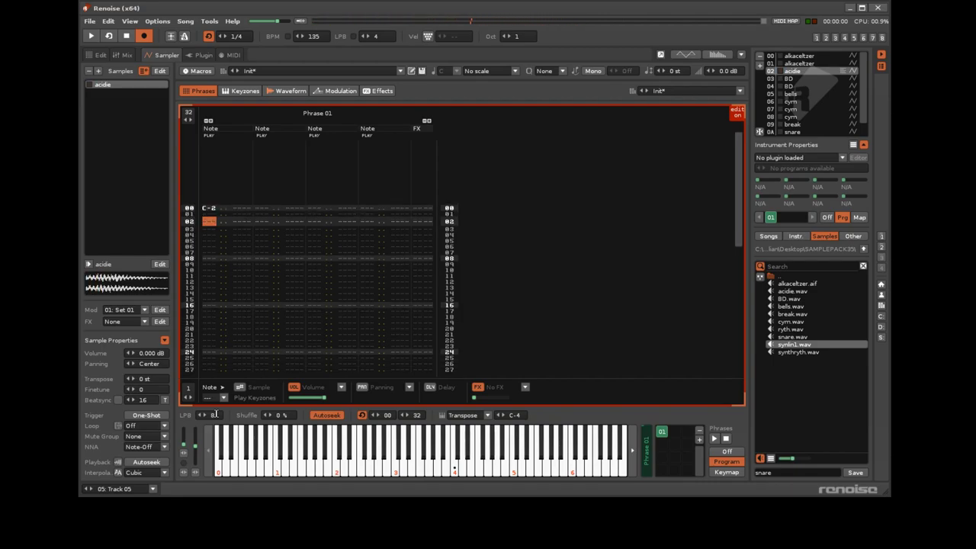
pyautogui.press('q')
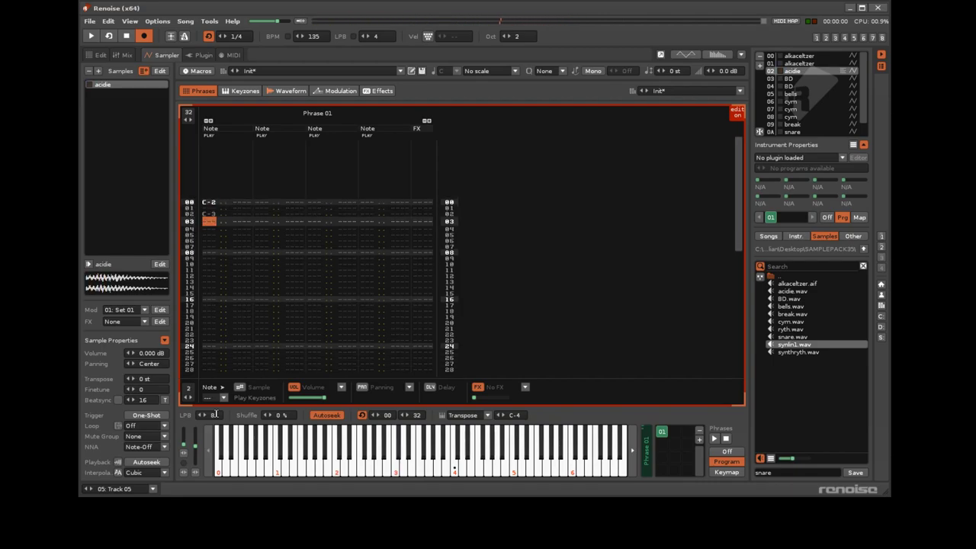
# Continue the phrase upward one octave every two lines, from C-4 on line 04 to C-8 on line 12.
pyautogui.press('Down')
pyautogui.press('KP_Multiply')
pyautogui.press('KP_Multiply')
pyautogui.press('z')
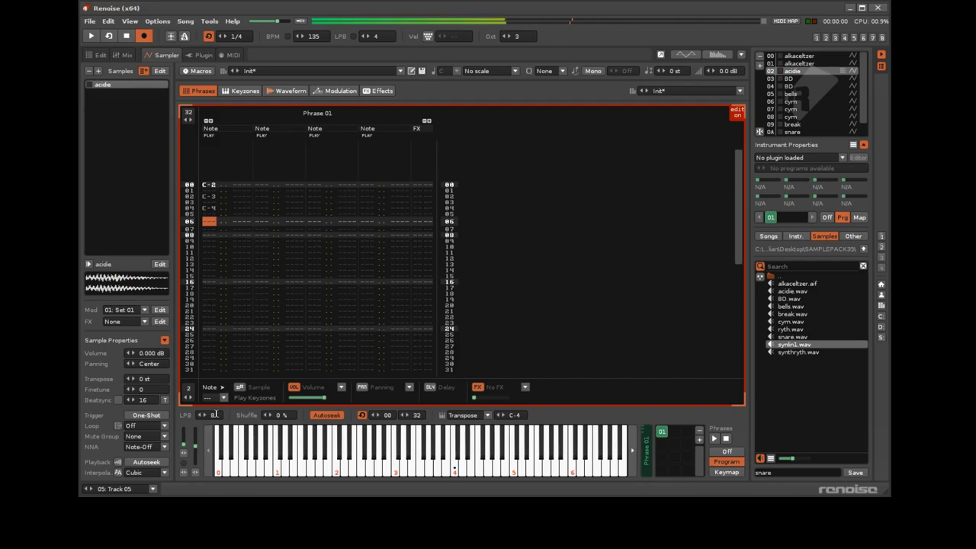
pyautogui.press('q')
pyautogui.press('KP_Multiply')
pyautogui.press('z')
pyautogui.press('q')
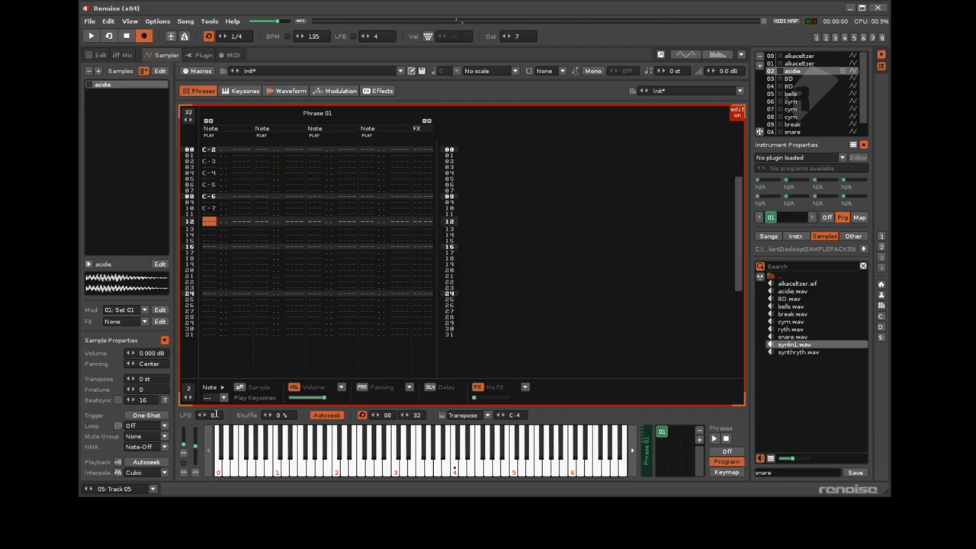
pyautogui.press('q')
# Enter notes descending one octave every two lines from C-7 on line 14 to C-2 on line 24, and shorten the phrase to 24 lines.
pyautogui.press('KP_Divide')
pyautogui.press('q')
pyautogui.press('KP_Divide')
pyautogui.press('q')
pyautogui.press('KP_Divide')
pyautogui.press('q')
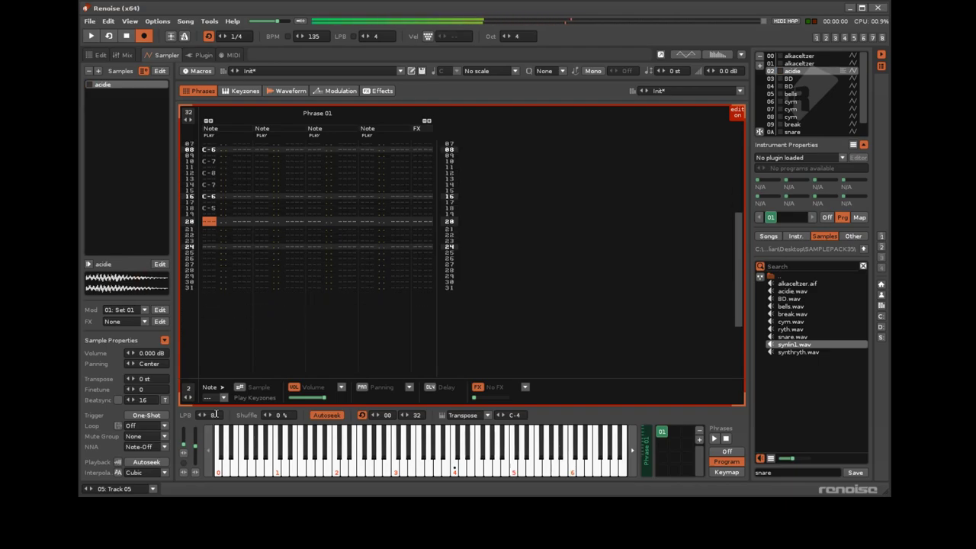
pyautogui.press('KP_Divide')
pyautogui.press('q')
pyautogui.press('KP_Divide')
pyautogui.press('q')
pyautogui.press('KP_Divide')
pyautogui.press('q')
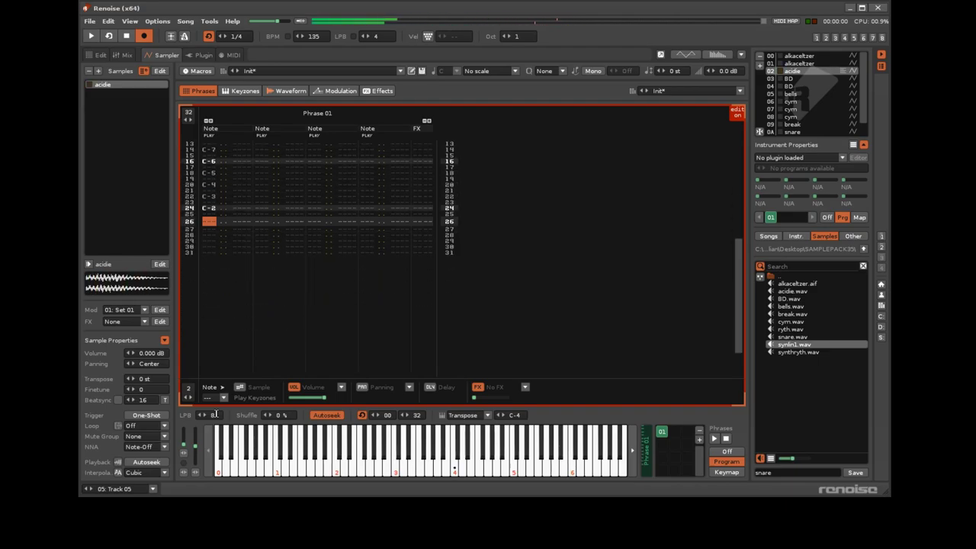
pyautogui.press('Home')
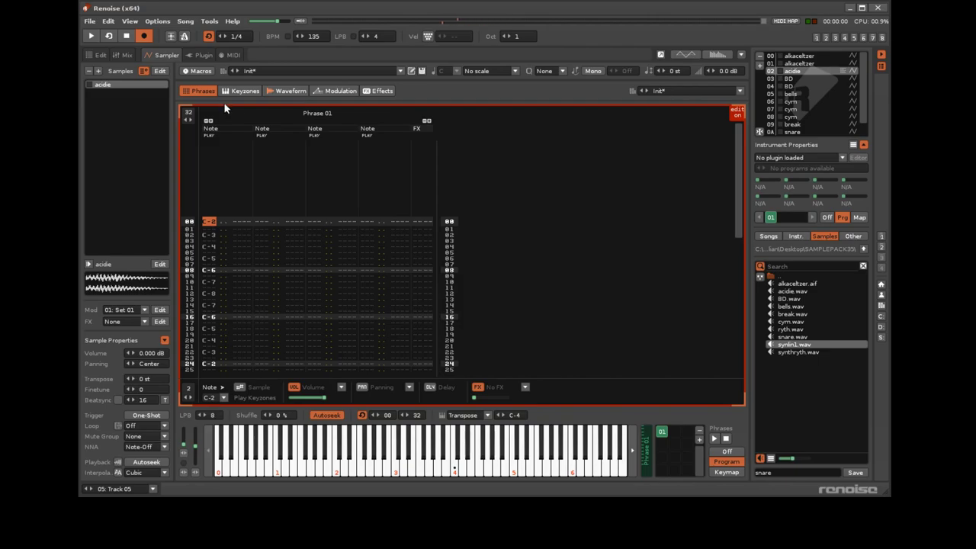
pyautogui.press('Return')
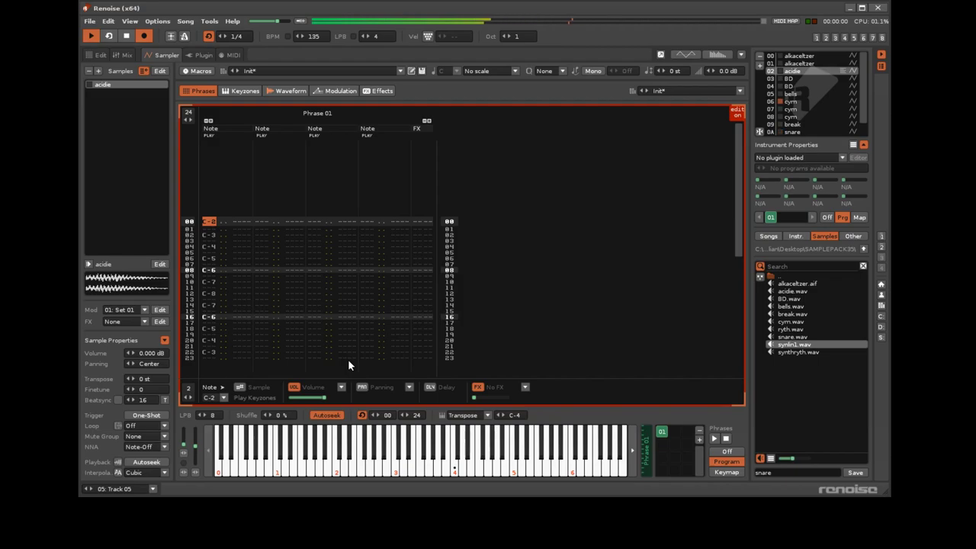
# Return to the pattern editor, enter a C-4 note for instrument 02 on line 00 of Track 05, and play the pattern.
pyautogui.click(89, 56)
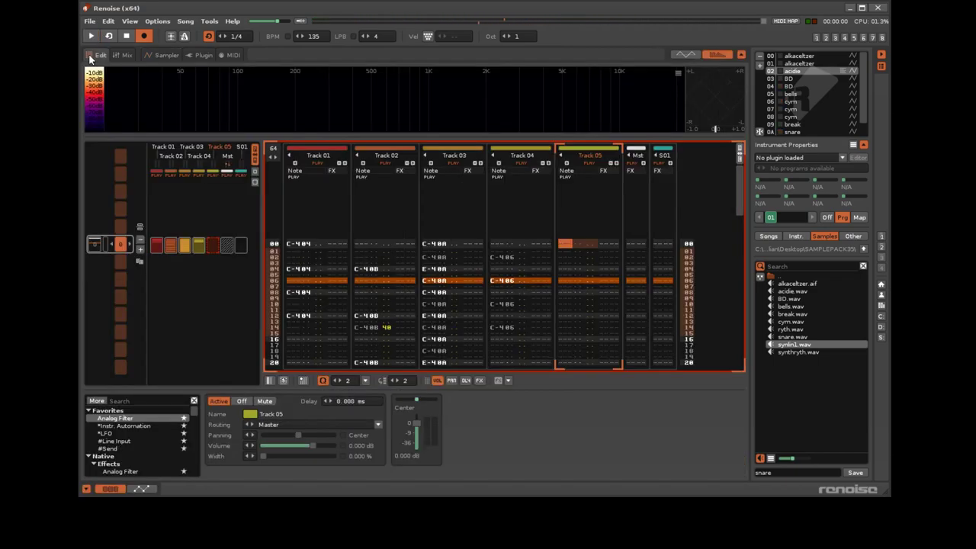
pyautogui.press('KP_Multiply')
pyautogui.press('KP_Multiply')
pyautogui.press('z')
pyautogui.press('Up')
pyautogui.press('Up')
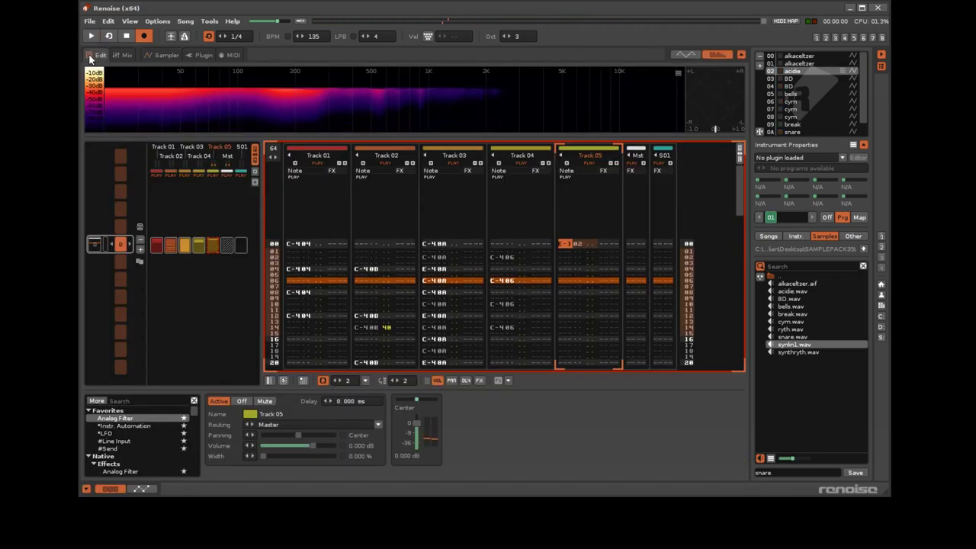
pyautogui.press('space')
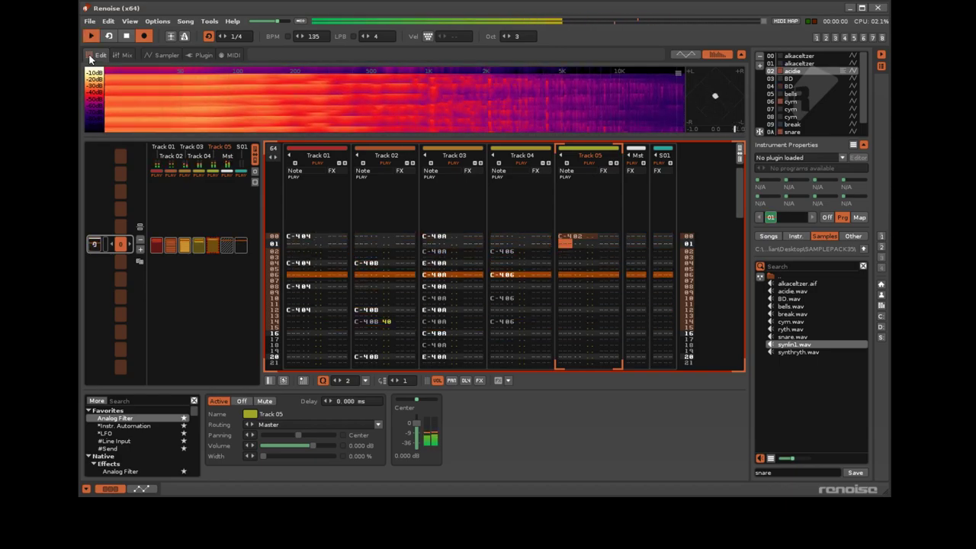
# Find the Delay effect, add it to Track 05, and reduce its send level to about -14.62 dB.
pyautogui.click(131, 400)
pyautogui.write('delay')
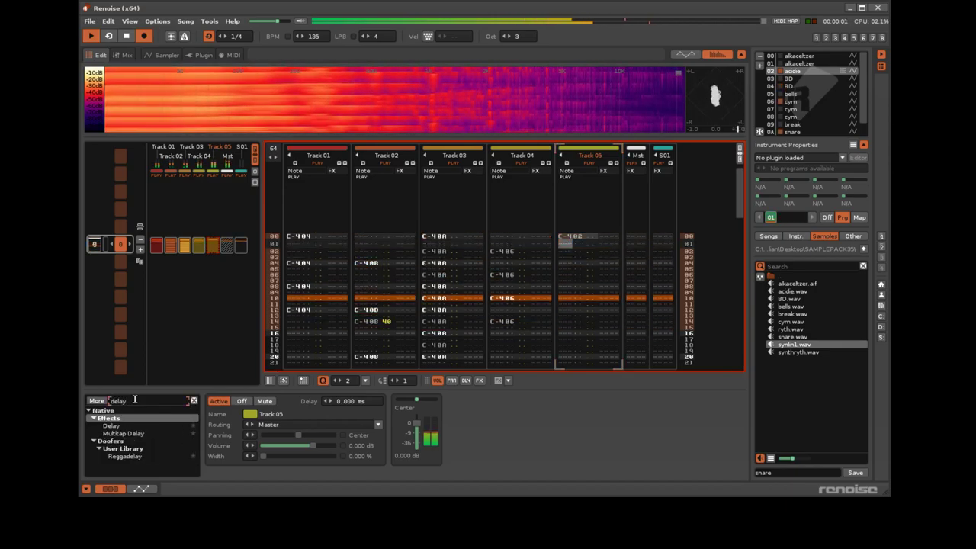
pyautogui.doubleClick(137, 426)
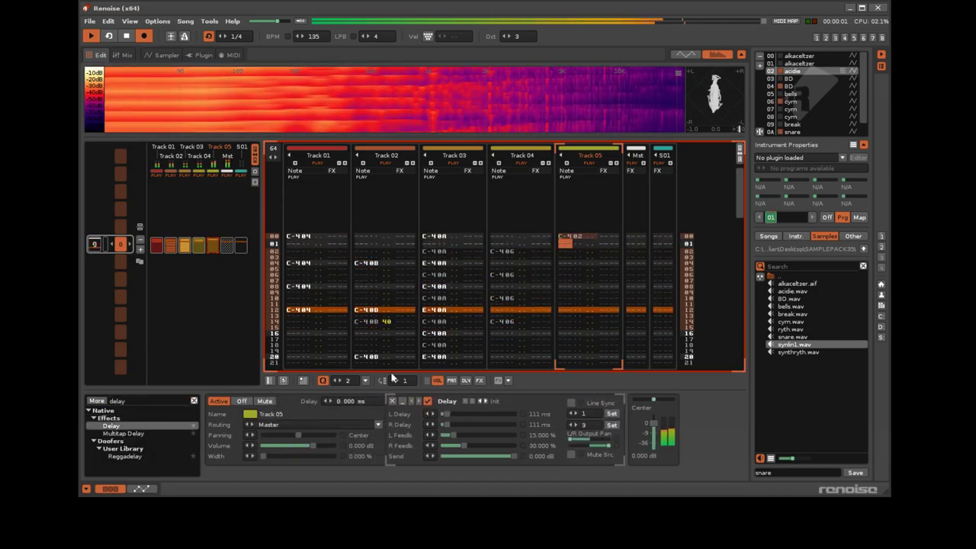
pyautogui.click(462, 456)
# Set the left and right delay times to 6 lines and enable Line Sync.
pyautogui.click(582, 414)
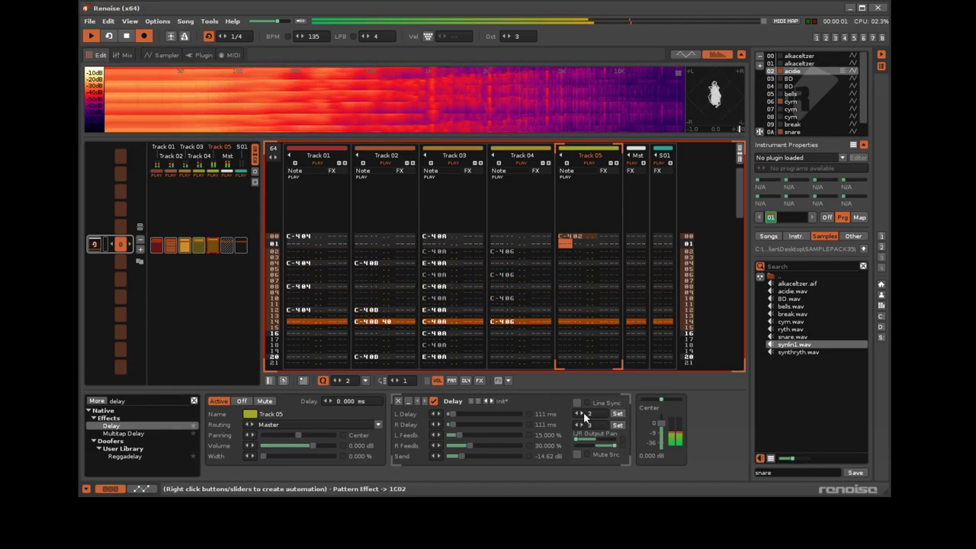
pyautogui.click(583, 413)
pyautogui.click(583, 413)
pyautogui.click(583, 413)
pyautogui.click(583, 413)
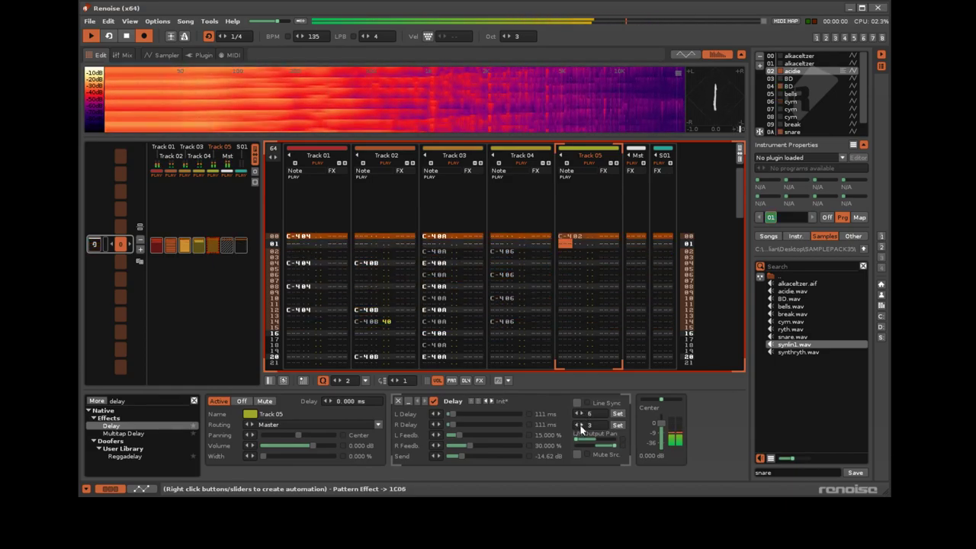
pyautogui.click(581, 425)
pyautogui.click(581, 425)
pyautogui.click(582, 425)
pyautogui.click(617, 414)
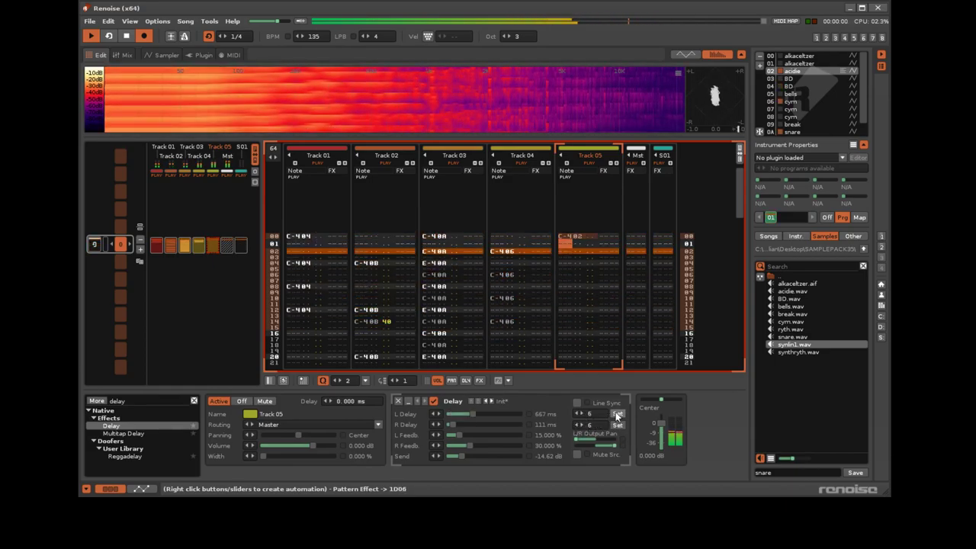
pyautogui.click(577, 403)
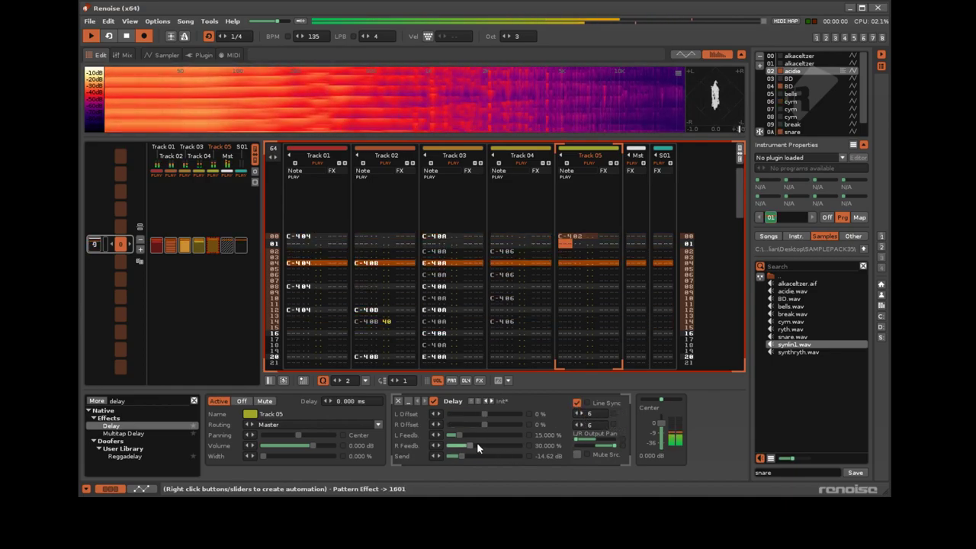
# Centre both delay output pans, reduce both feedback amounts to 0.400 %, and lower the send to -18.58 dB.
pyautogui.click(595, 439)
pyautogui.click(595, 445)
pyautogui.moveTo(462, 446)
pyautogui.mouseDown()
pyautogui.moveTo(448, 446)
pyautogui.moveTo(447, 435)
pyautogui.moveTo(458, 457)
pyautogui.mouseUp()
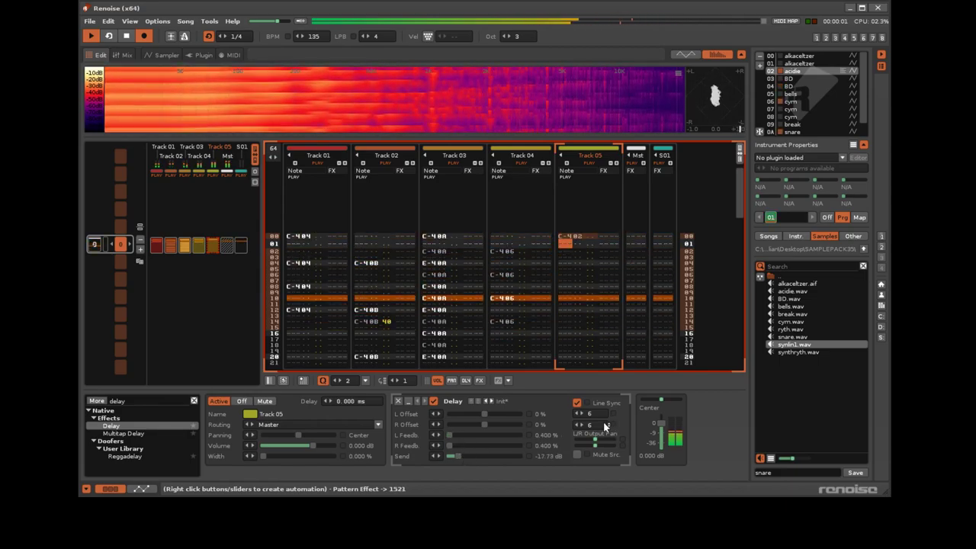
pyautogui.click(578, 404)
pyautogui.click(579, 404)
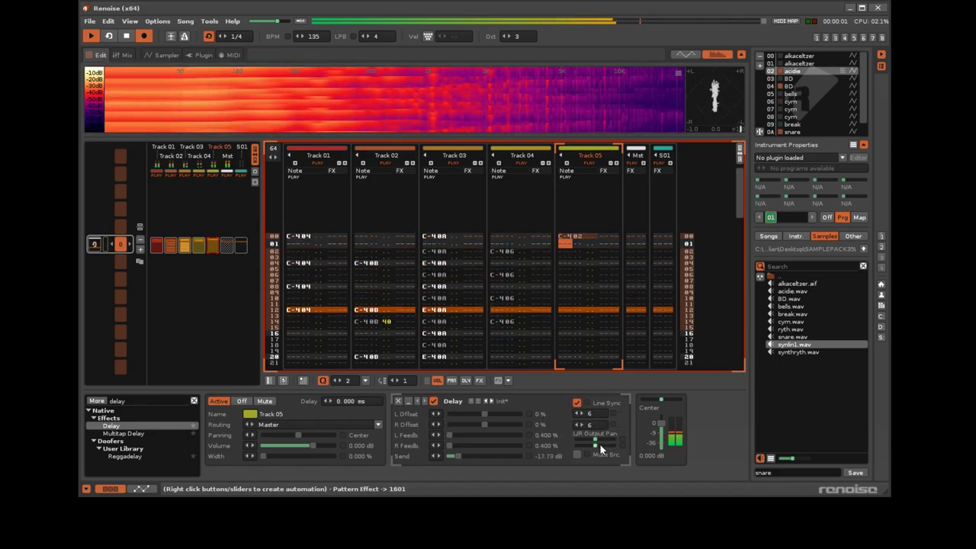
pyautogui.moveTo(456, 456)
pyautogui.mouseDown()
pyautogui.moveTo(467, 458)
pyautogui.moveTo(455, 455)
pyautogui.mouseUp()
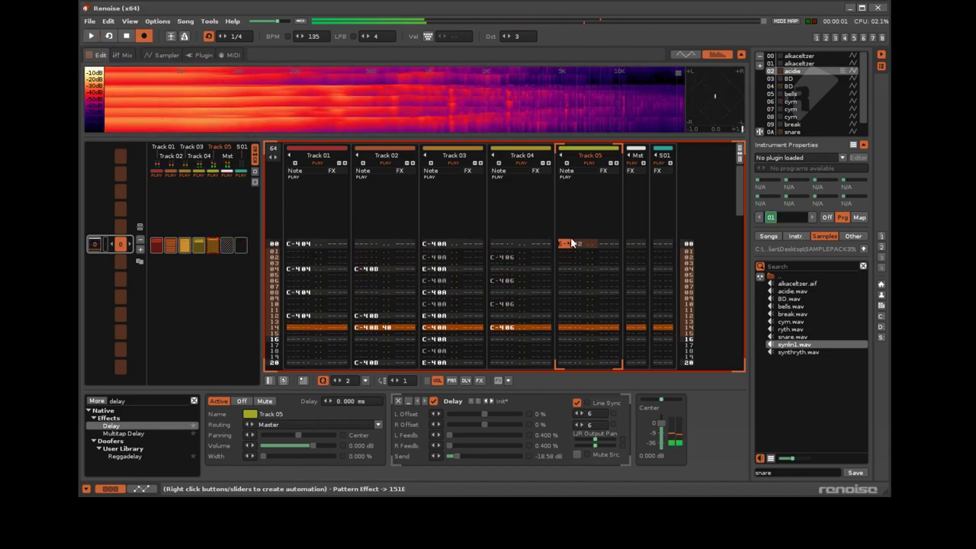
# Try a G-3 trigger note on line 00 of Track 05 and restore C-4.
pyautogui.press('b')
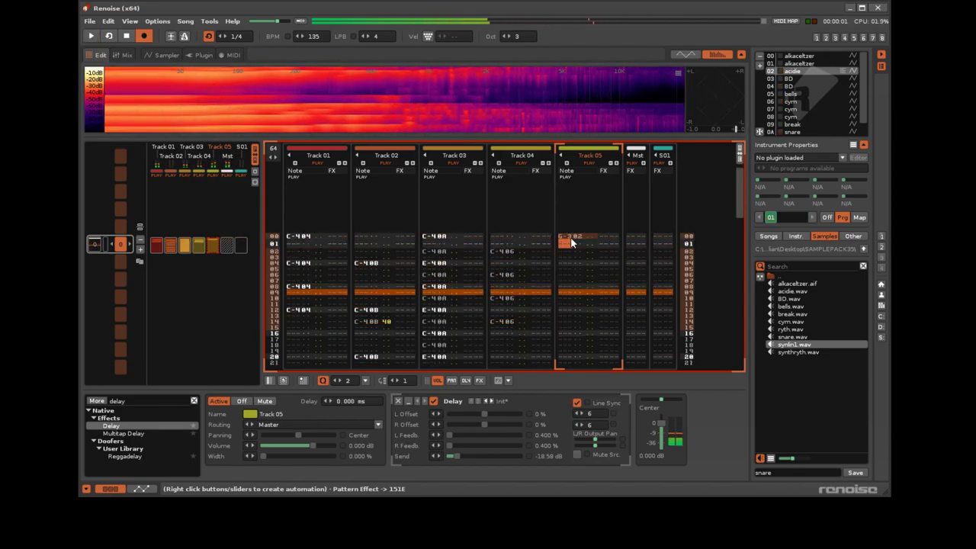
pyautogui.press('Up')
pyautogui.press('q')
pyautogui.press('Up')
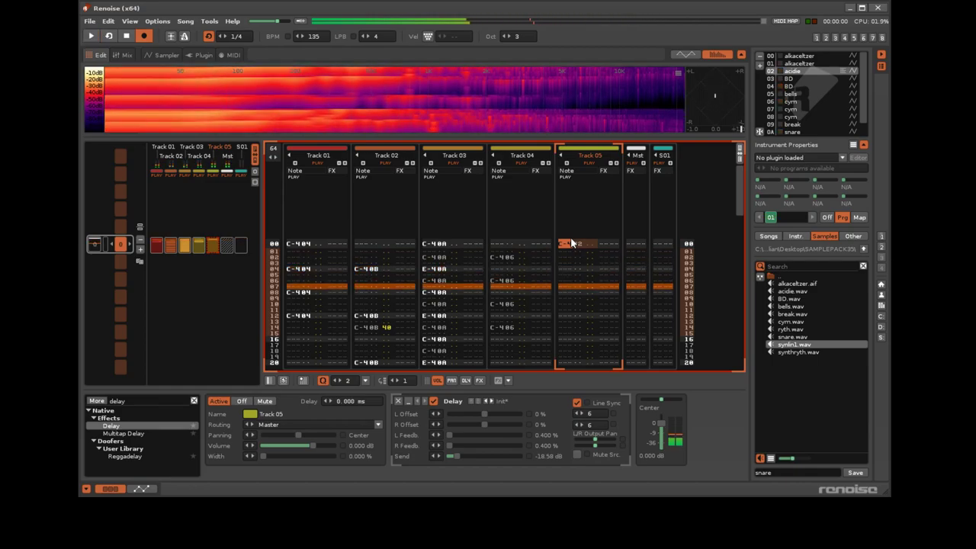
pyautogui.press('z')
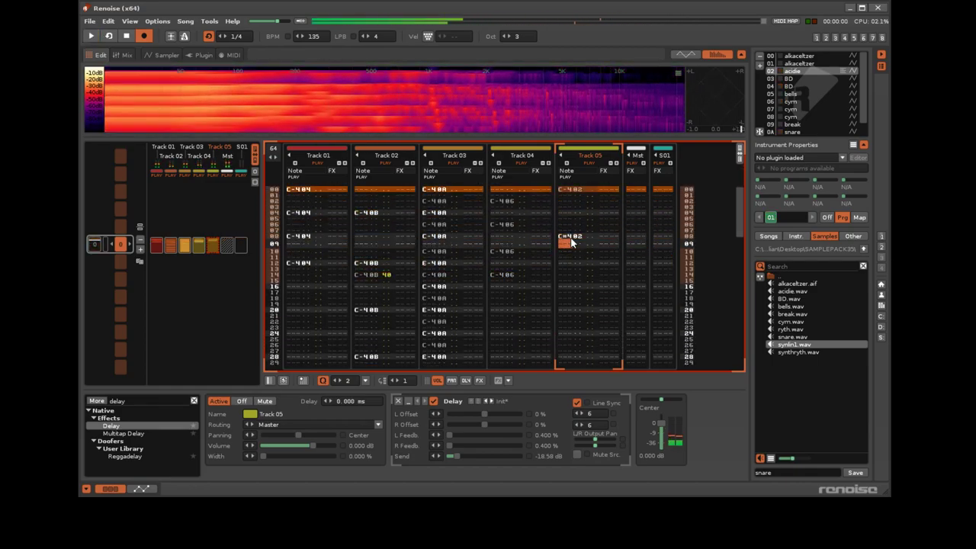
# Enter C#4 for instrument 02 on line 06 of Track 05 and delete the note on line 08.
pyautogui.press('Up')
pyautogui.press('Up')
pyautogui.press('Up')
pyautogui.press('2')
pyautogui.press('Down')
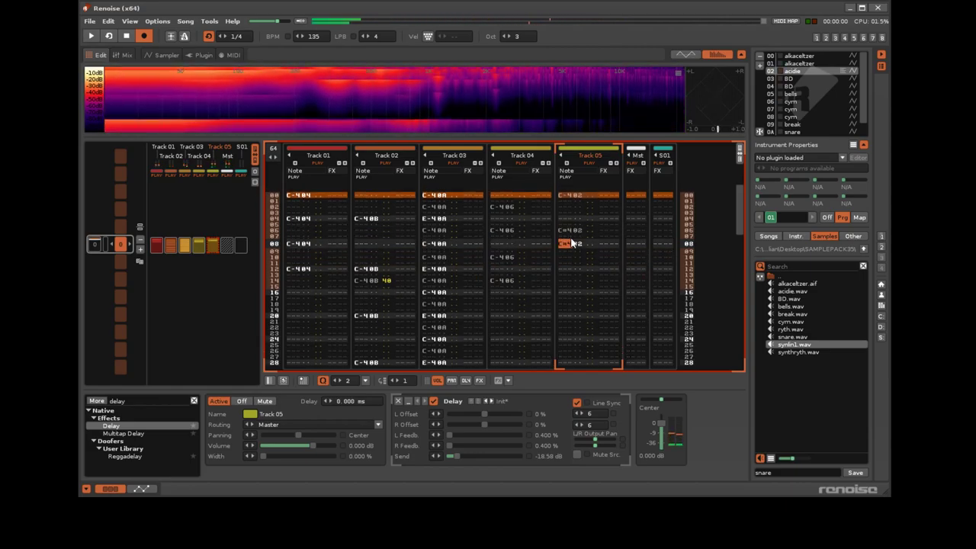
pyautogui.press('Delete')
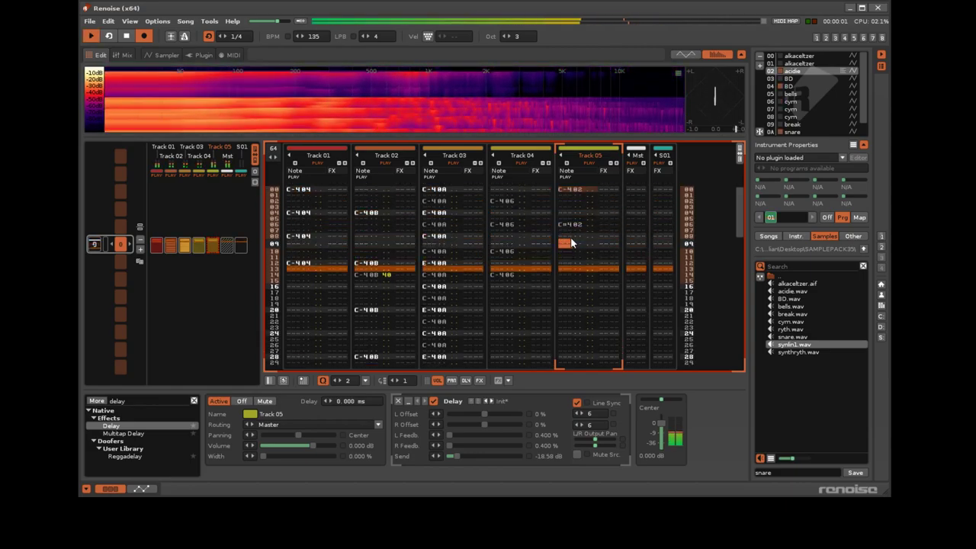
# Copy the first half of Track 05's notes to the second half starting at line 32, and play the pattern.
pyautogui.press('Home')
pyautogui.hotkey('shift', 'pagedown')
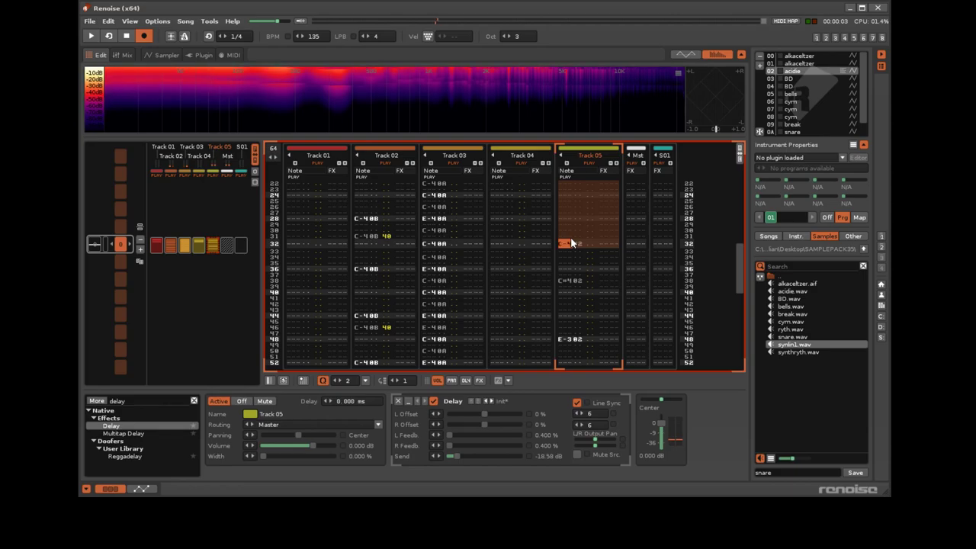
pyautogui.press('space')
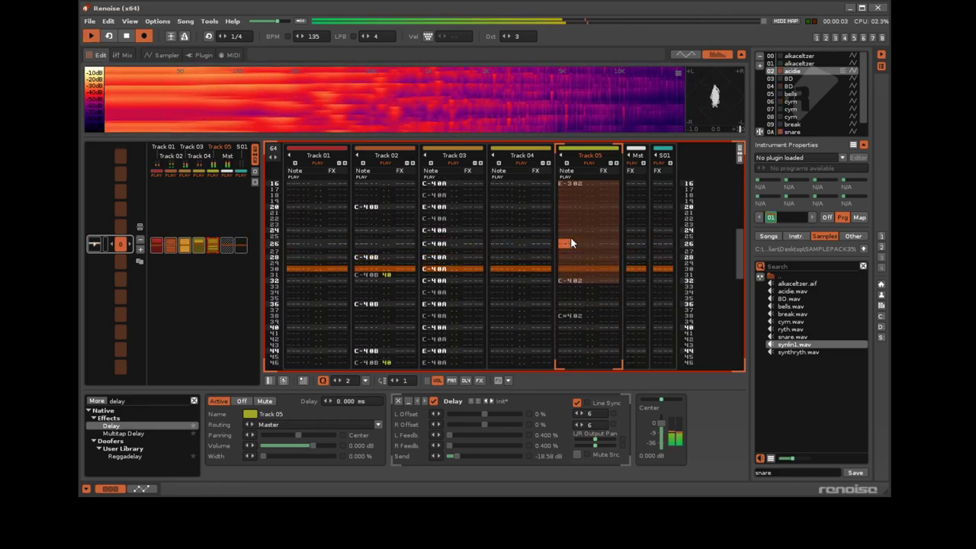
pyautogui.press('Home')
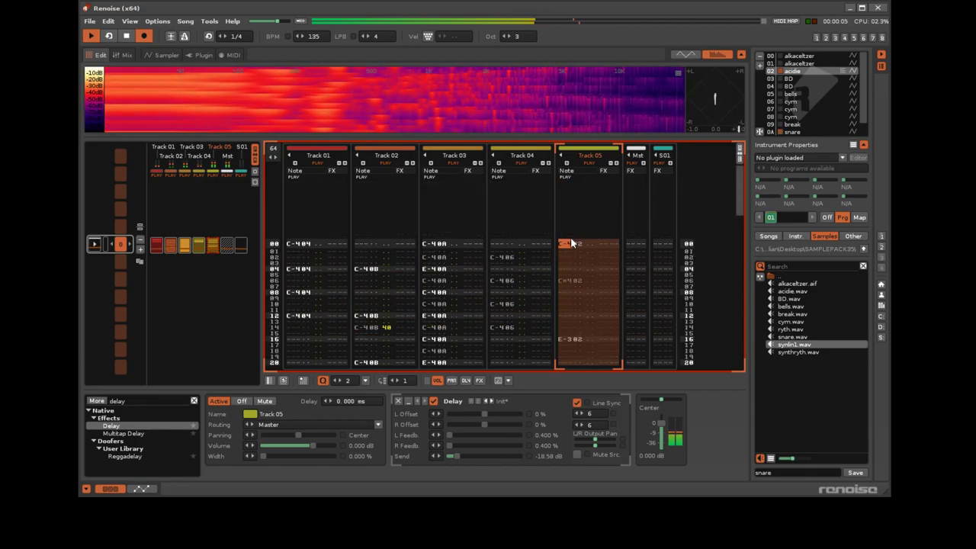
# Copy the first 16 lines of Track 01's kick notes and paste them starting at line 16.
pyautogui.click(495, 244)
pyautogui.hotkey('shift', 'Tab')
pyautogui.hotkey('shift', 'Tab')
pyautogui.hotkey('shift', 'Tab')
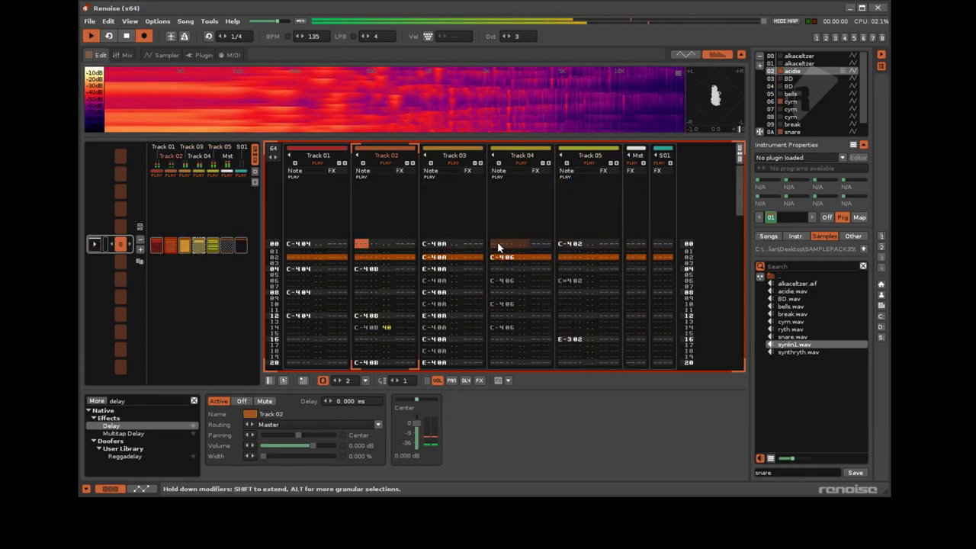
pyautogui.hotkey('shift', 'pagedown')
pyautogui.hotkey('ctrl', 'c')
pyautogui.hotkey('ctrl', 'v')
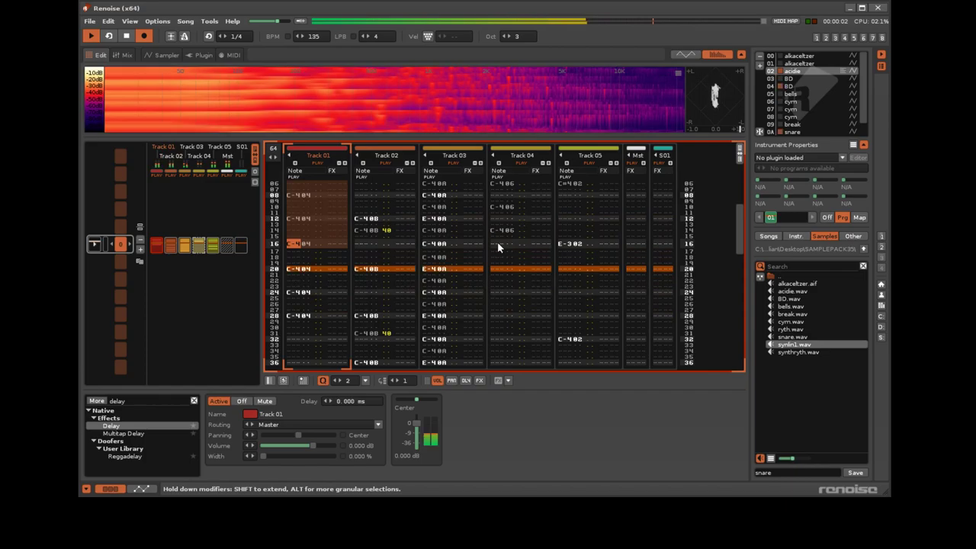
# Copy the first 16 lines of Track 04's notes, paste them starting at lines 16, 32 and 48, and stop playback.
pyautogui.press('Home')
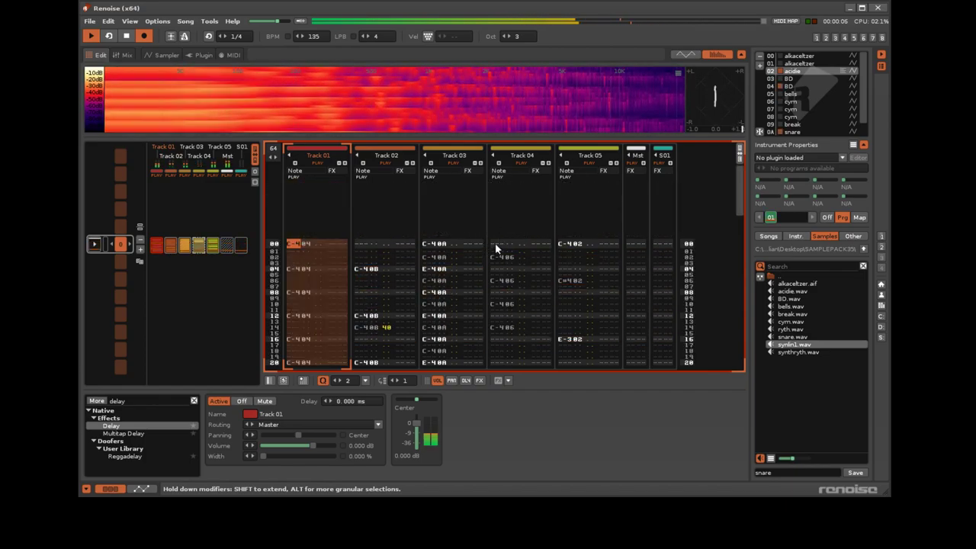
pyautogui.click(495, 243)
pyautogui.hotkey('shift', 'pagedown')
pyautogui.hotkey('ctrl', 'c')
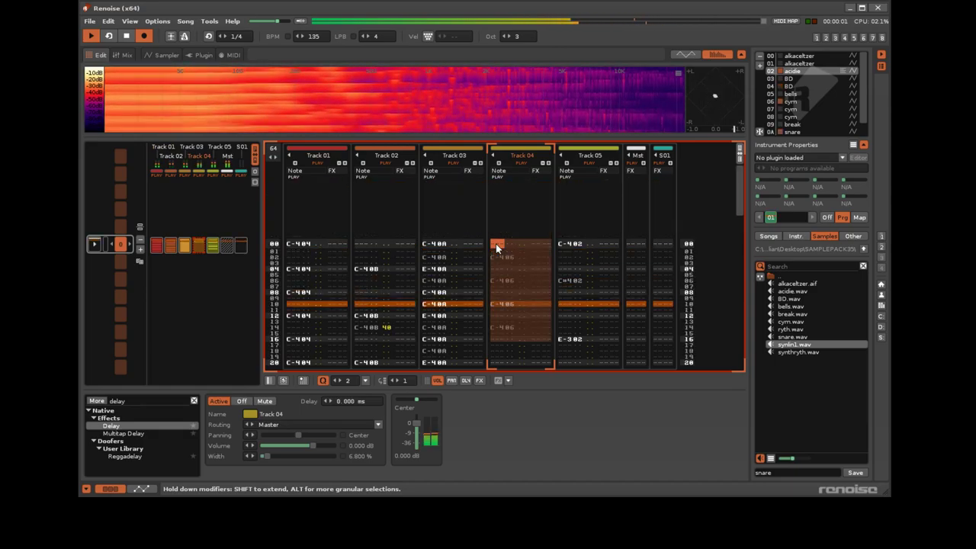
pyautogui.press('pagedown')
pyautogui.hotkey('ctrl', 'v')
pyautogui.press('pagedown')
pyautogui.hotkey('ctrl', 'v')
pyautogui.press('pagedown')
pyautogui.hotkey('ctrl', 'v')
pyautogui.press('pagedown')
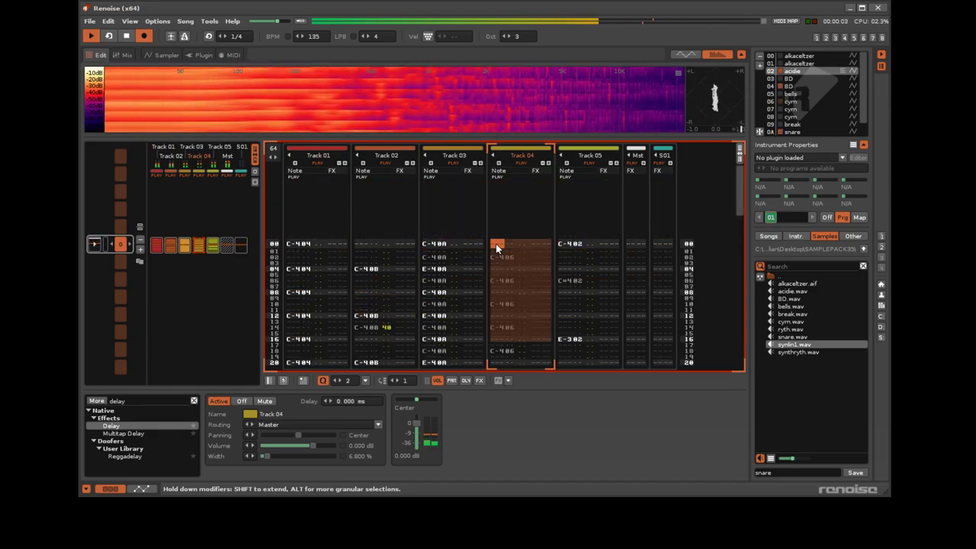
pyautogui.press('space')
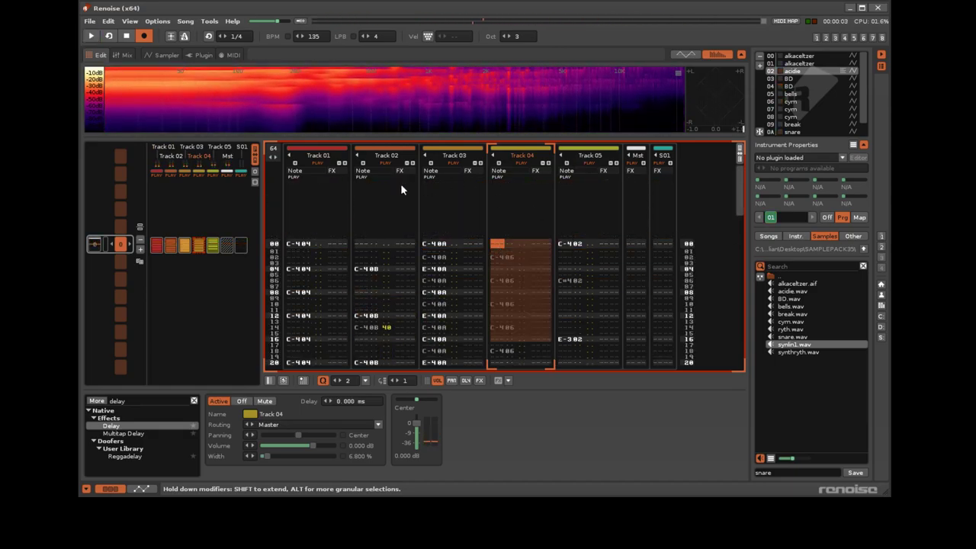
# Try a Mixer EQ on Track 01 with low and high gain about -7.9 dB and mid gain 3.6 dB, and remove it.
pyautogui.click(333, 249)
pyautogui.doubleClick(144, 401)
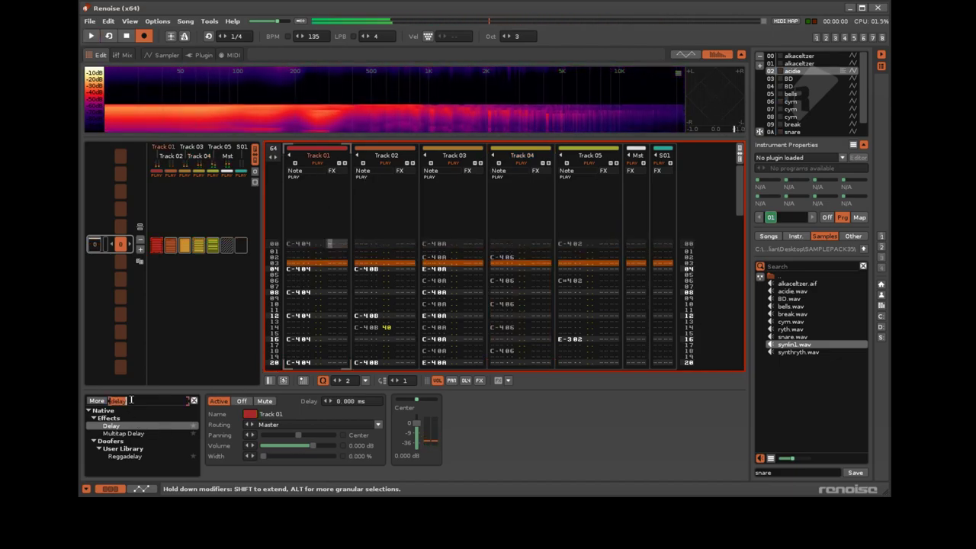
pyautogui.write('eq')
pyautogui.moveTo(120, 441); pyautogui.dragTo(487, 455)
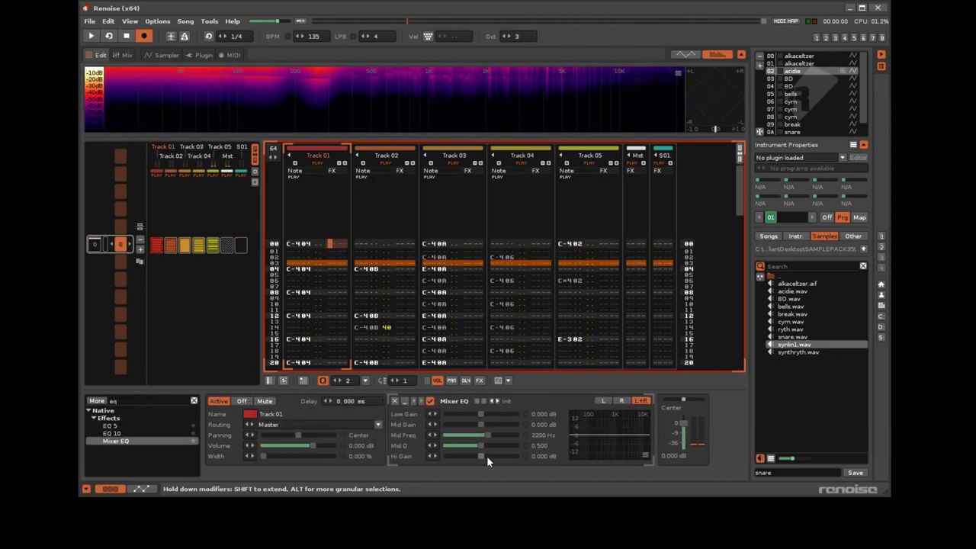
pyautogui.press('space')
pyautogui.moveTo(482, 414); pyautogui.dragTo(491, 425)
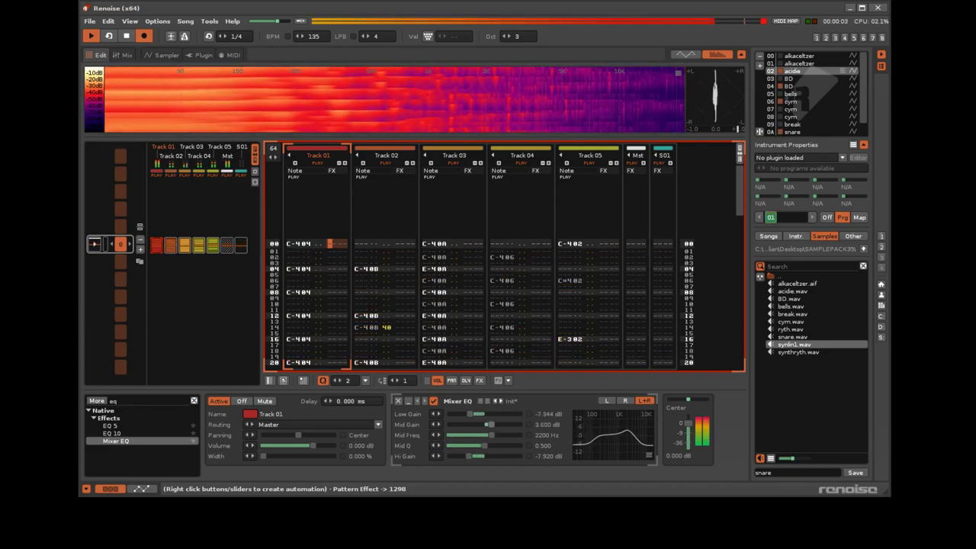
pyautogui.click(398, 400)
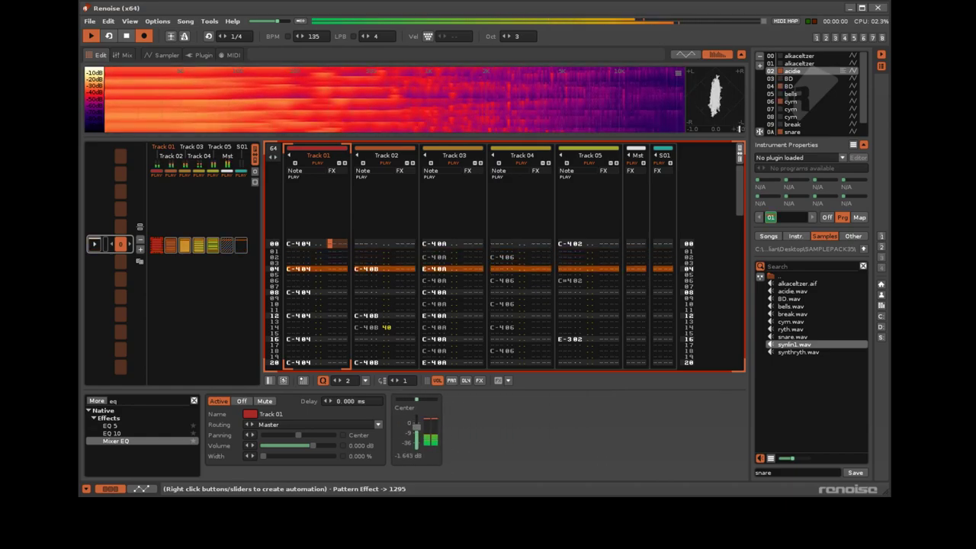
# Add a Mixer EQ after Track 05's Delay with low gain about -5.9 dB, mid gain 3.6 dB at 1312 Hz and high gain about -5.6 dB.
pyautogui.click(573, 273)
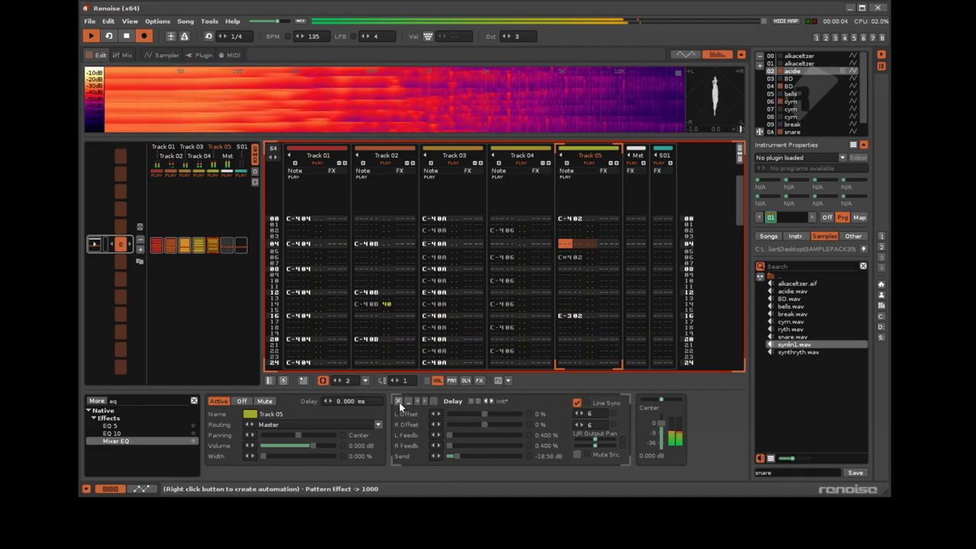
pyautogui.click(132, 394)
pyautogui.write('mix')
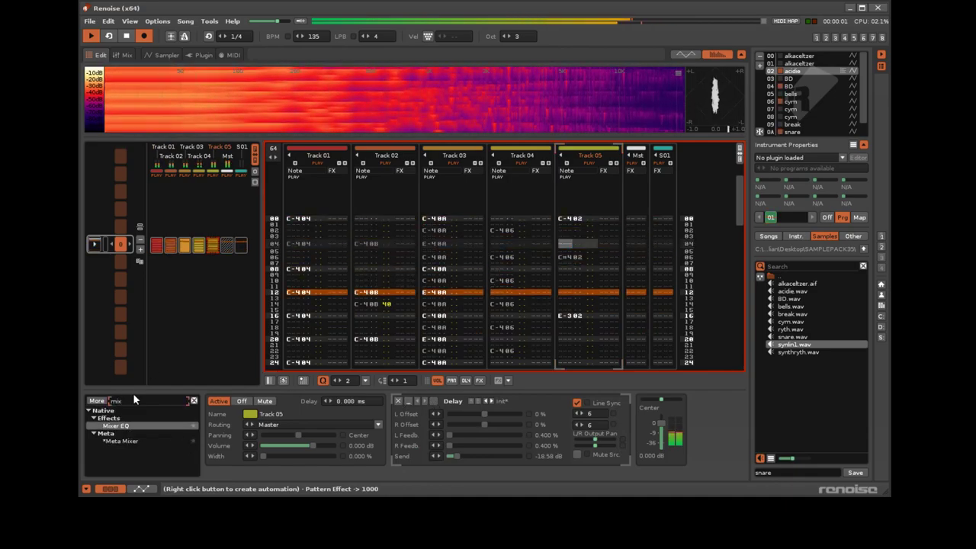
pyautogui.moveTo(124, 427); pyautogui.dragTo(505, 414)
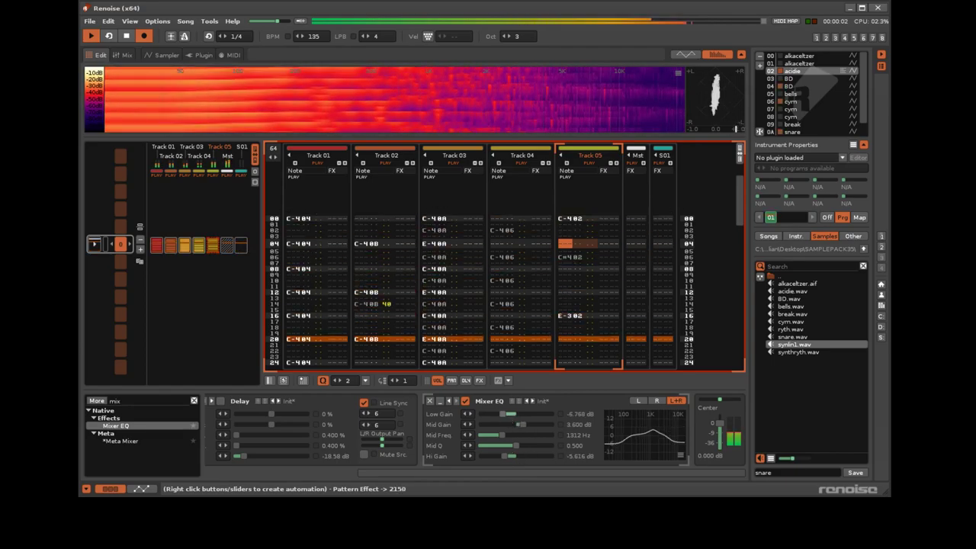
# Convert the whole acidie sample to 11025 Hz, 8-bit mono and set its interpolation to None.
pyautogui.doubleClick(797, 72)
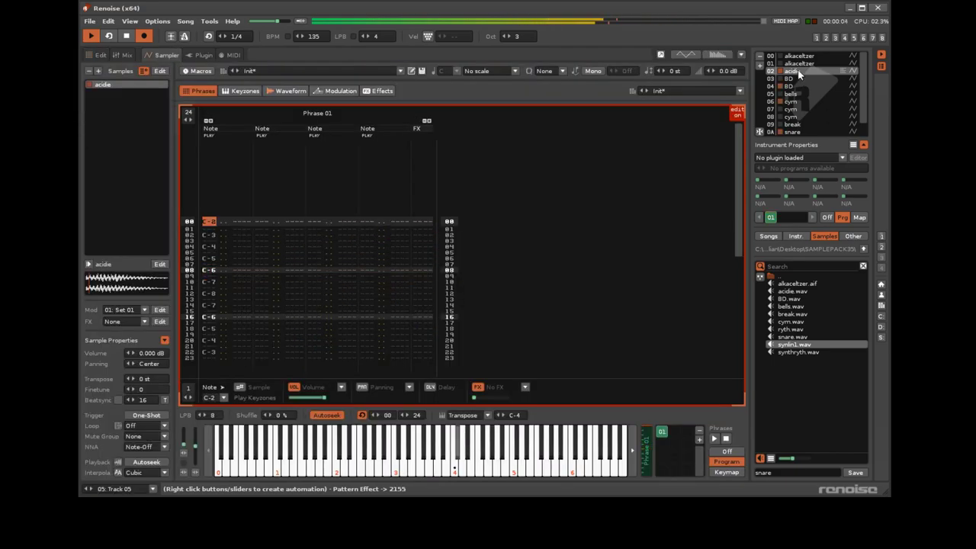
pyautogui.click(290, 91)
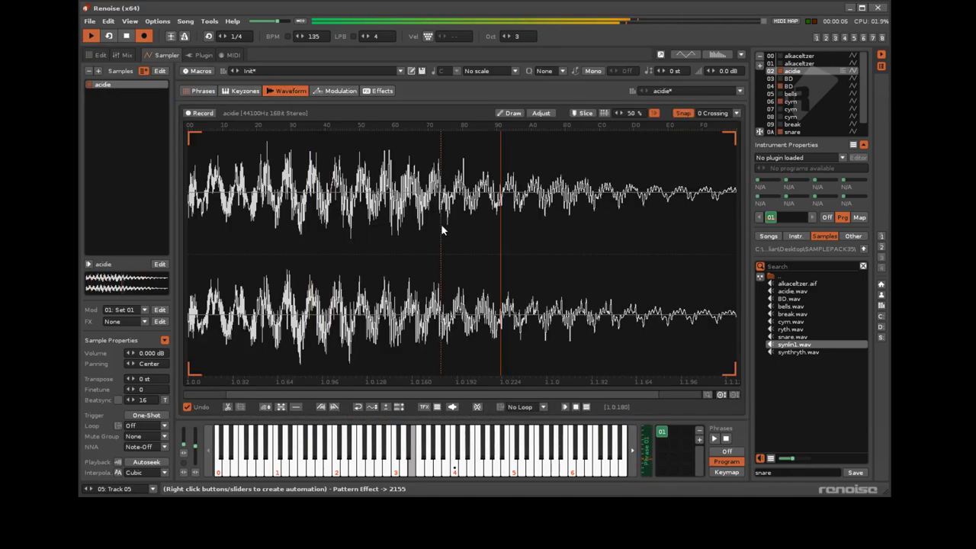
pyautogui.doubleClick(440, 223)
pyautogui.click(543, 111)
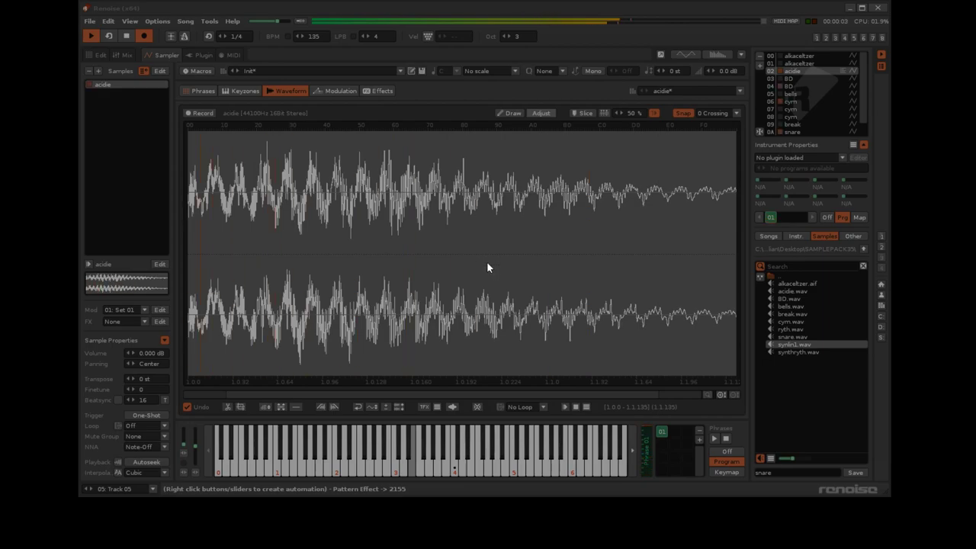
pyautogui.click(460, 282)
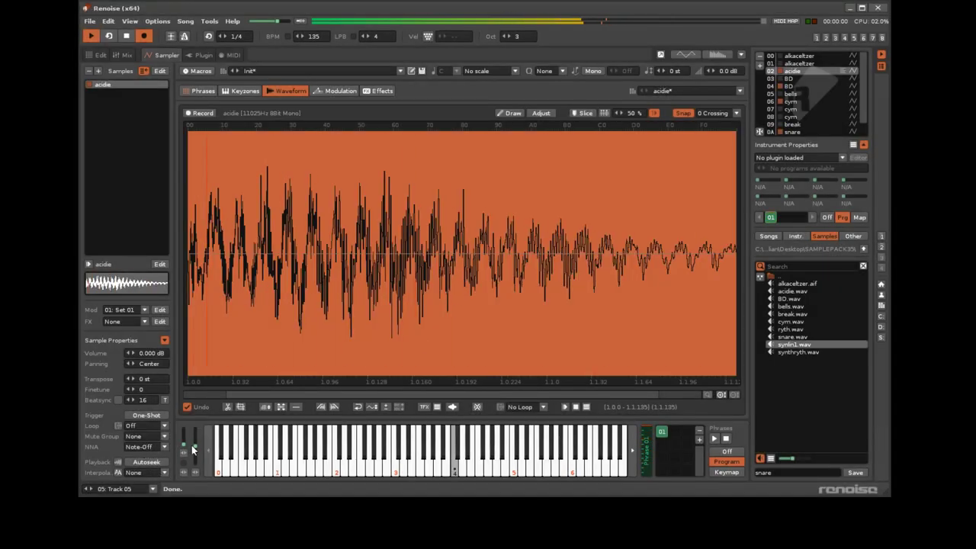
# Try a random-mode volume LFO in acidie's modulation set and remove it.
pyautogui.click(335, 90)
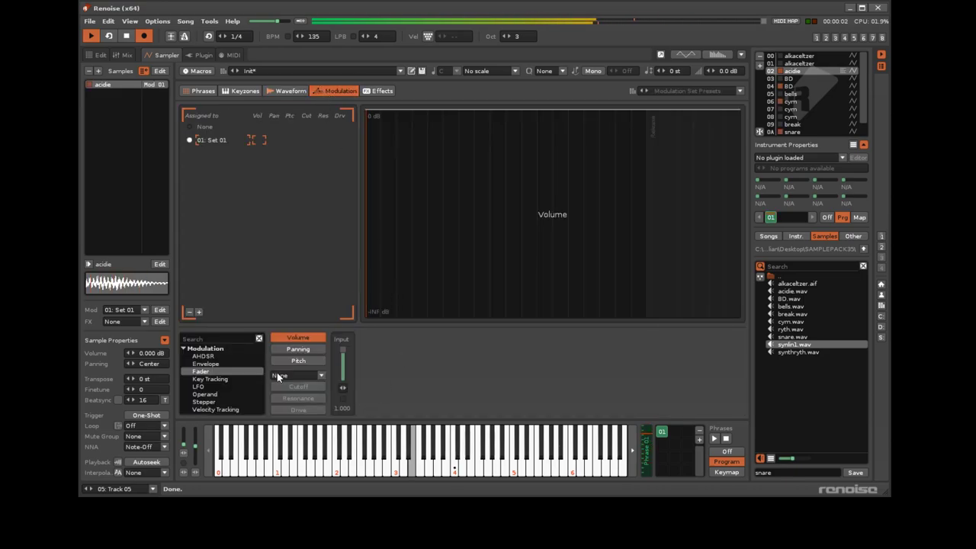
pyautogui.doubleClick(209, 388)
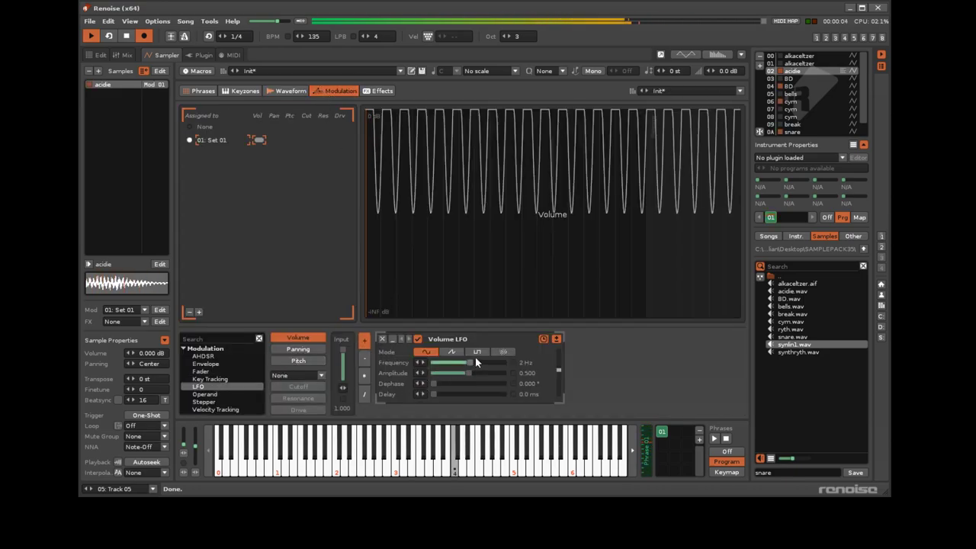
pyautogui.click(500, 352)
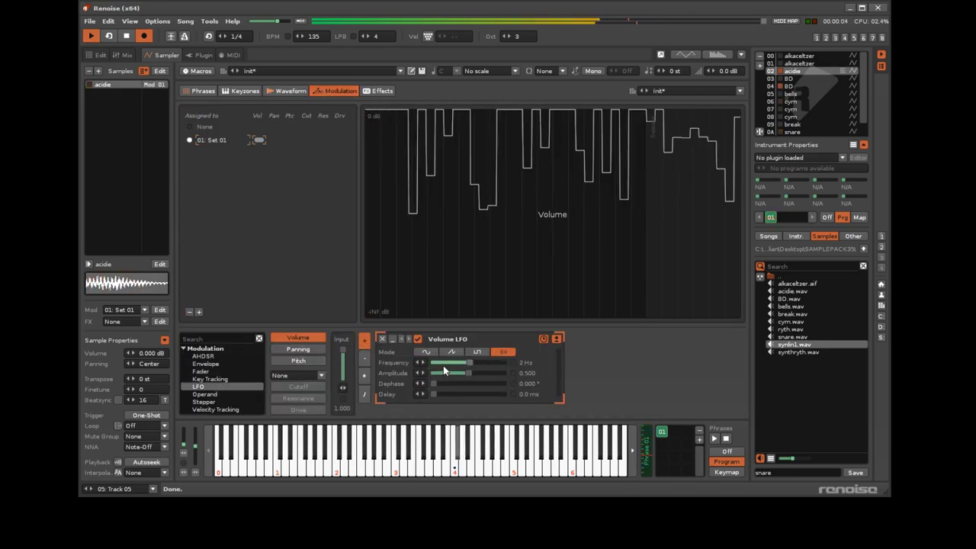
pyautogui.click(382, 339)
# Add a volume AHDSR to acidie with attack 0 ms, decay about 1.1 s, sustain 0.125 and release 432 ms.
pyautogui.doubleClick(203, 356)
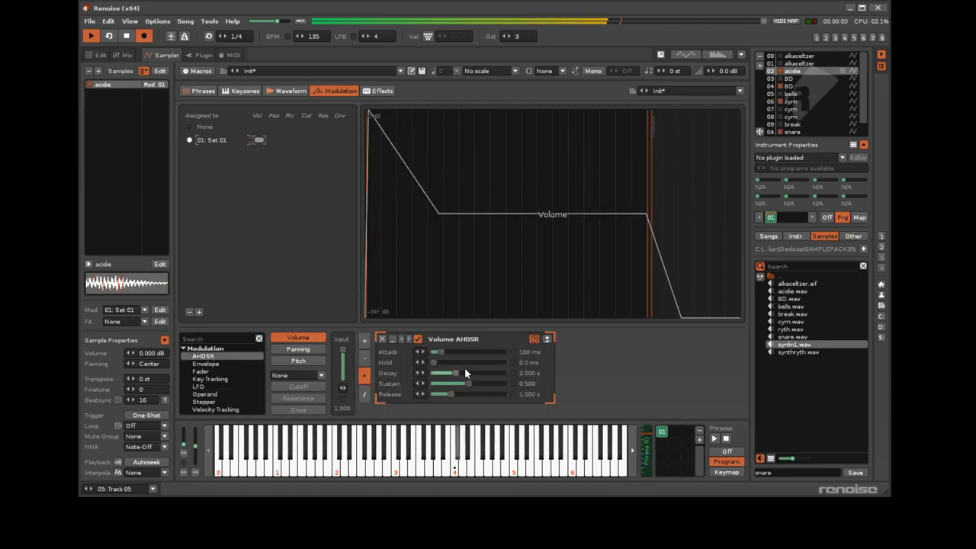
pyautogui.moveTo(448, 374)
pyautogui.mouseDown()
pyautogui.moveTo(453, 383)
pyautogui.moveTo(442, 383)
pyautogui.moveTo(451, 374)
pyautogui.mouseUp()
pyautogui.moveTo(450, 394); pyautogui.dragTo(443, 394)
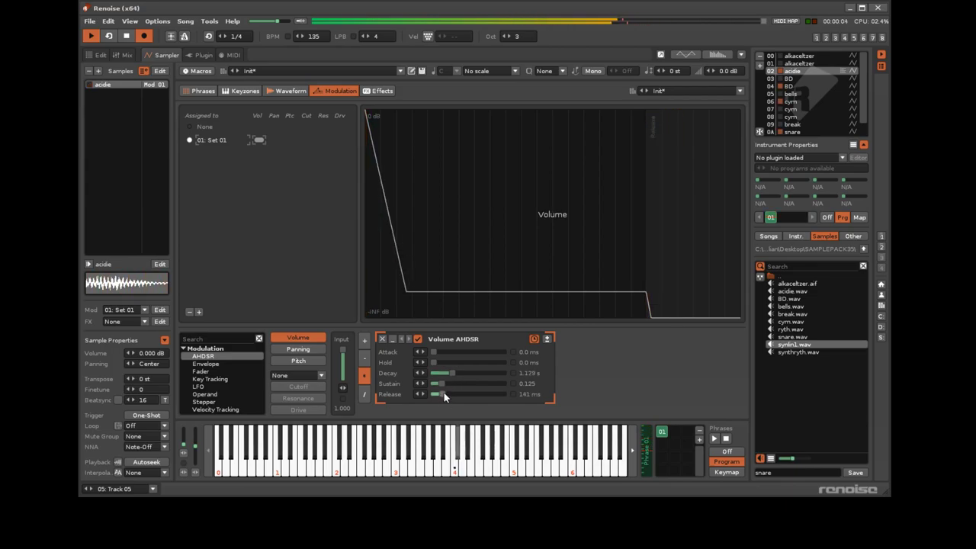
# Try the AM Triangle, Dist Shape, Decimator, Vowel and Dist Fold filters on acidie's modulation set, and reset the filter to None.
pyautogui.click(282, 376)
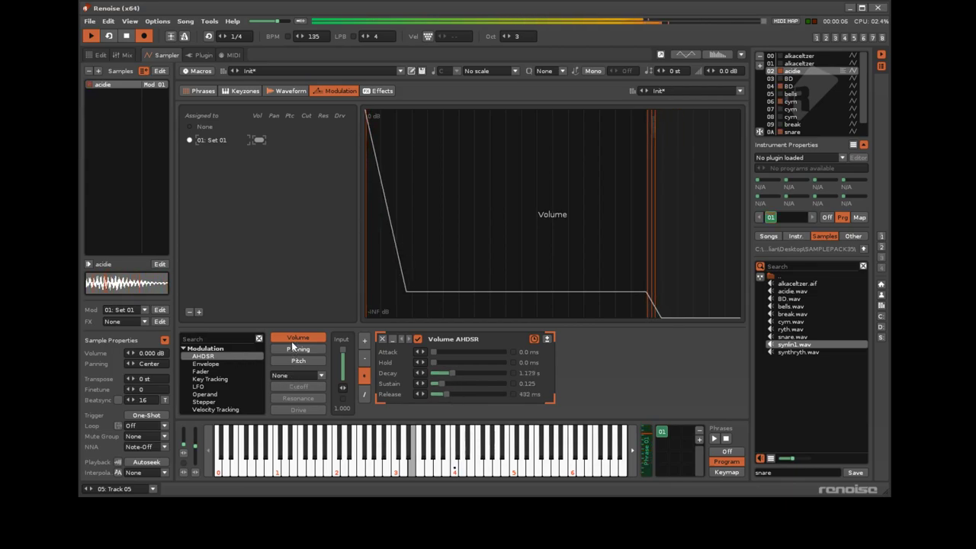
pyautogui.click(297, 375)
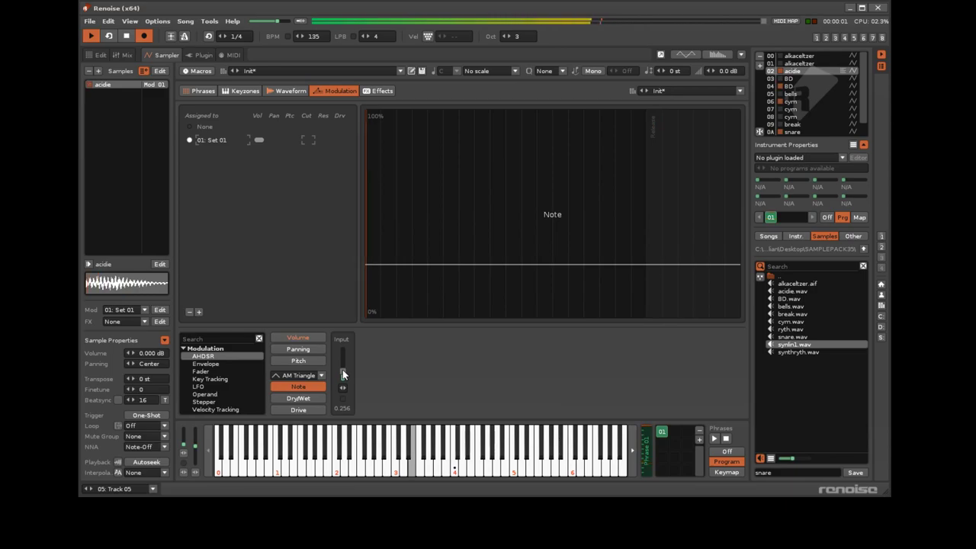
pyautogui.click(306, 398)
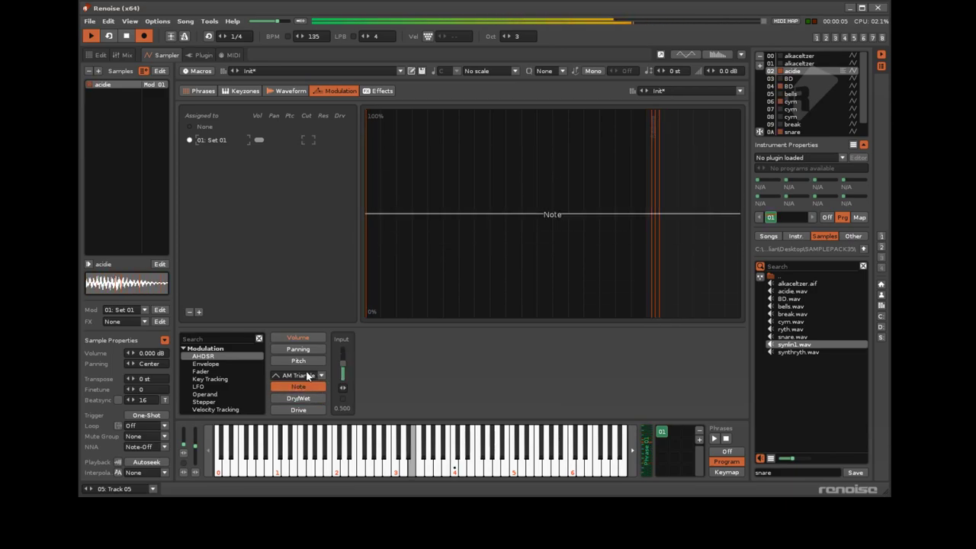
pyautogui.click(292, 321)
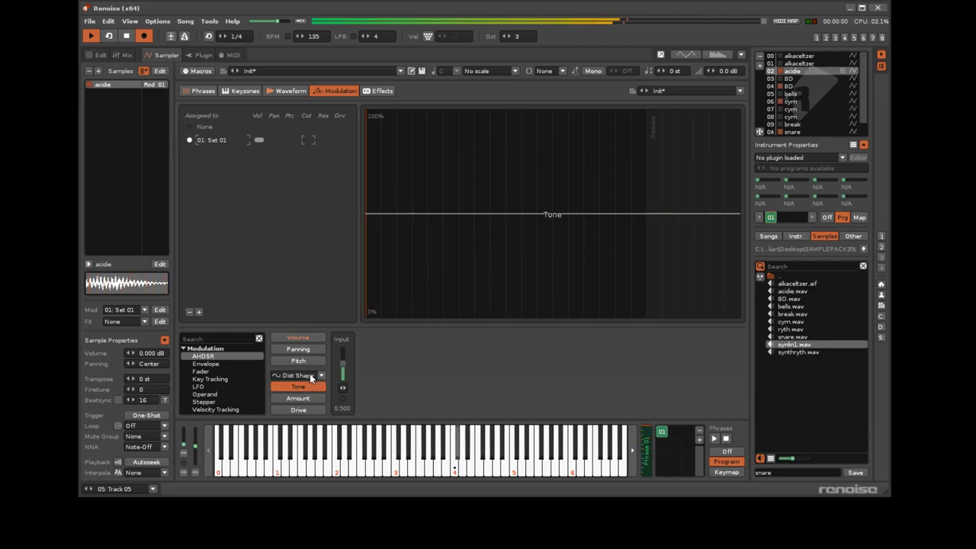
pyautogui.click(292, 305)
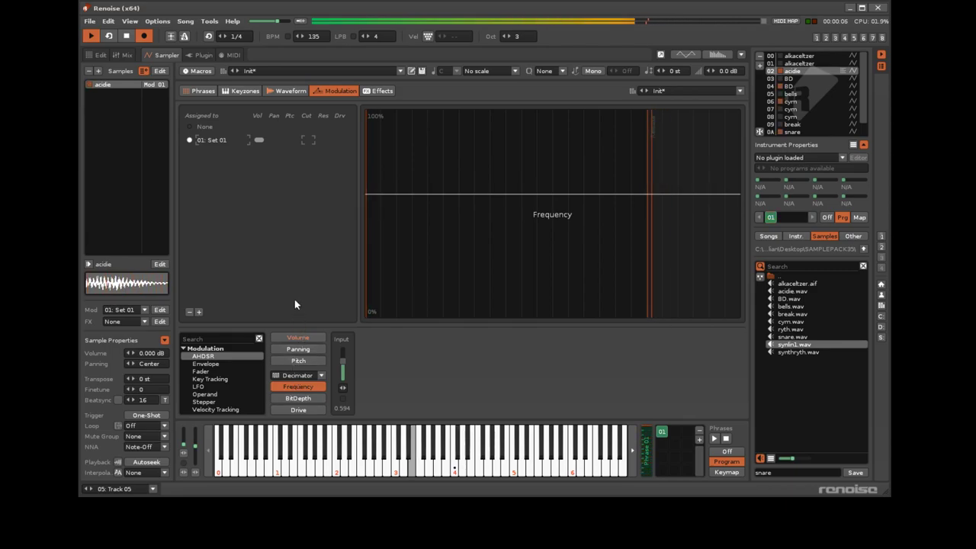
pyautogui.moveTo(342, 361); pyautogui.dragTo(343, 367)
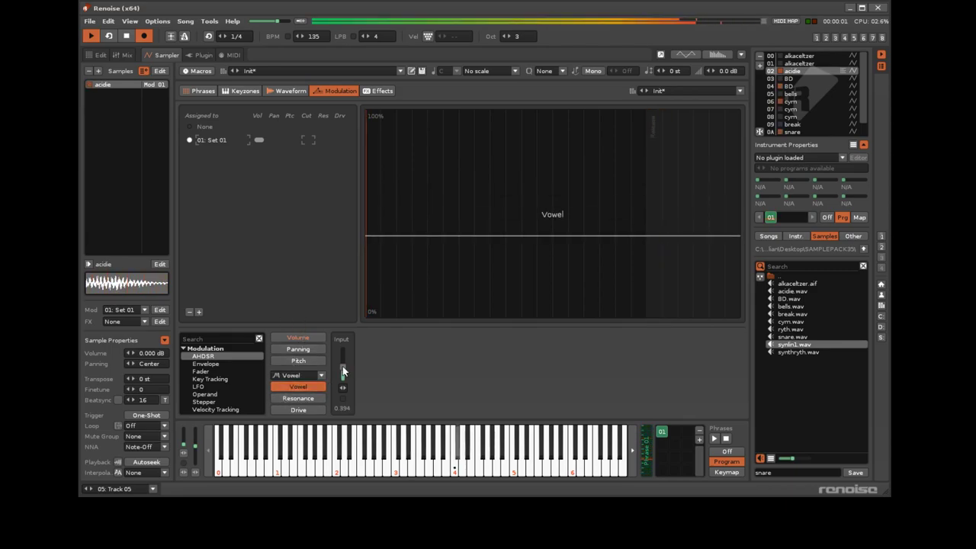
pyautogui.click(295, 331)
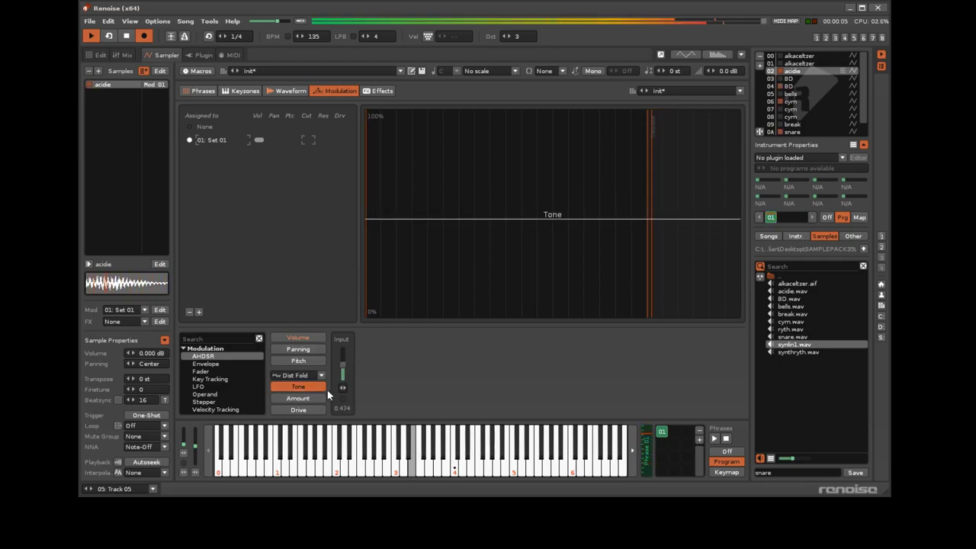
pyautogui.moveTo(342, 371); pyautogui.dragTo(343, 365)
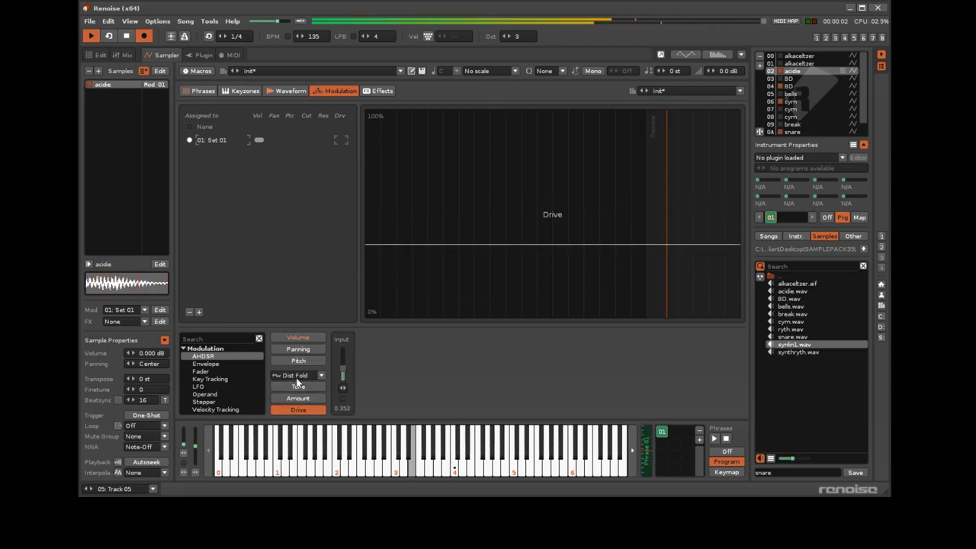
pyautogui.click(287, 167)
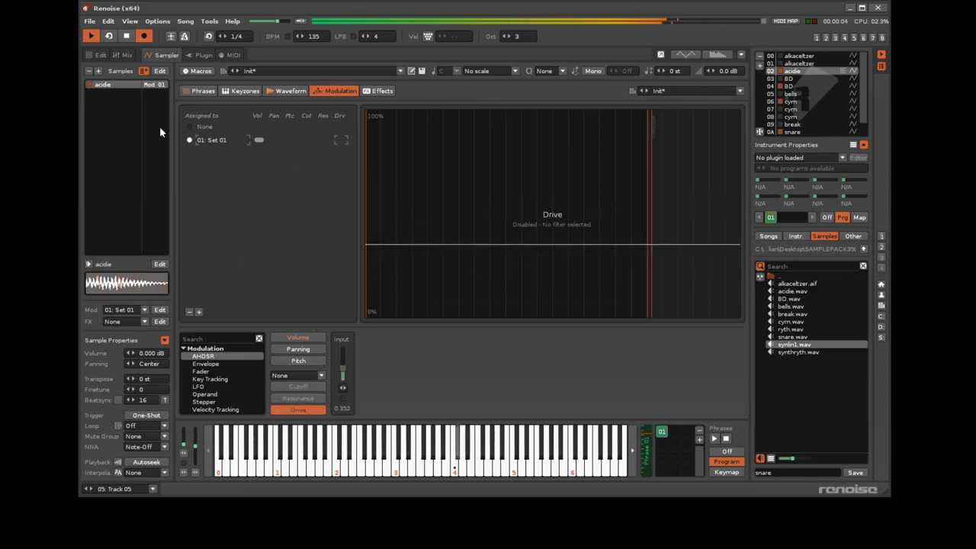
# Return to the pattern, mute Track 01, stop playback and add a new track after Track 05.
pyautogui.click(99, 55)
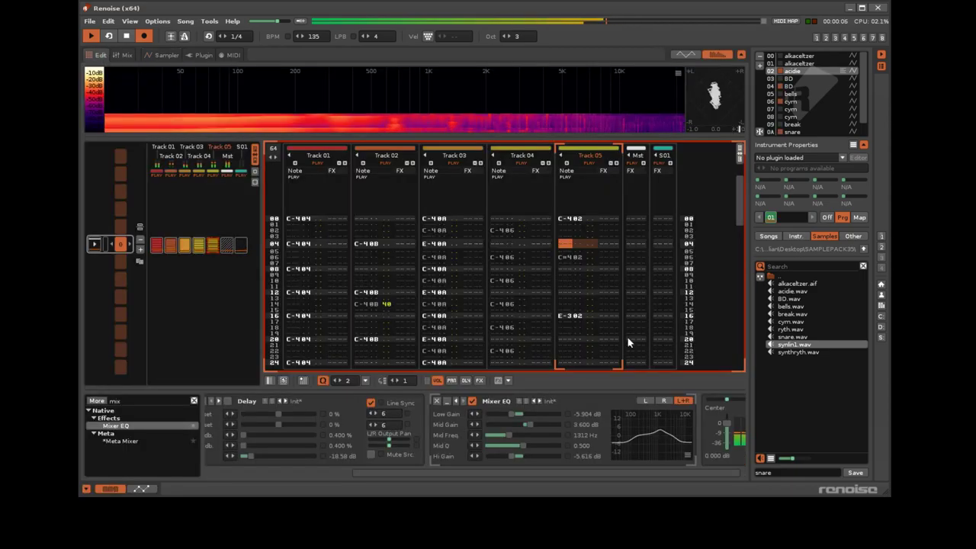
pyautogui.click(316, 164)
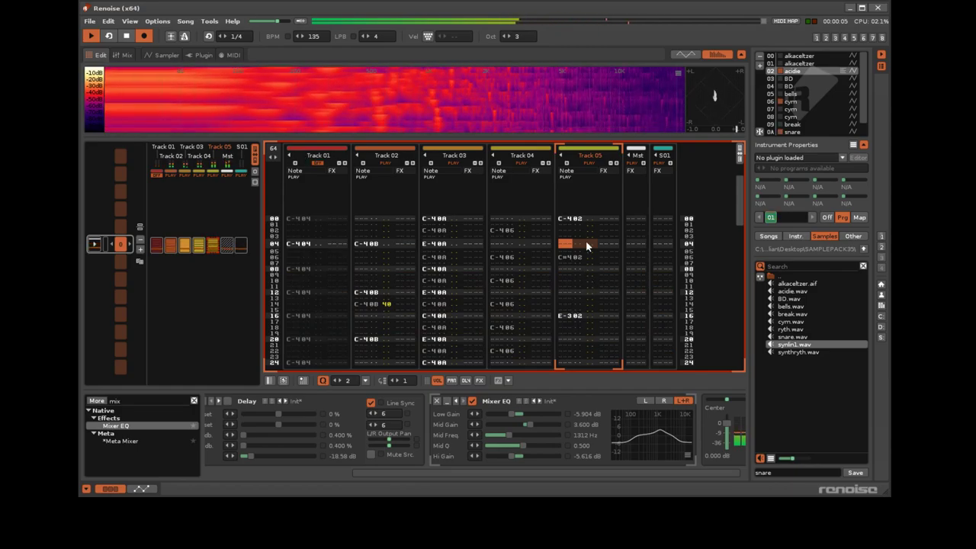
pyautogui.hotkey('ctrl', 't')
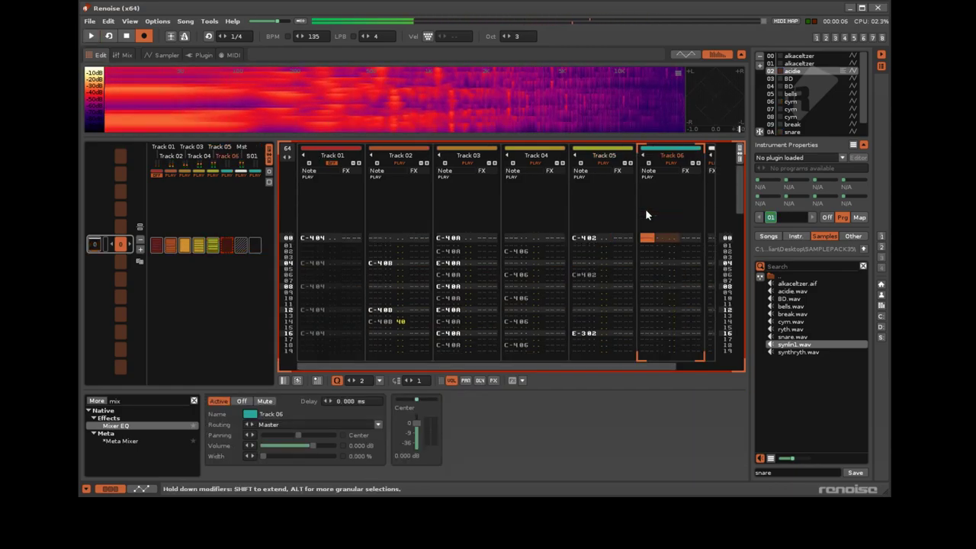
# Select the section from about beat 14.3 to 16.1 in instrument 01's alkaceltzer waveform and audition it.
pyautogui.click(789, 64)
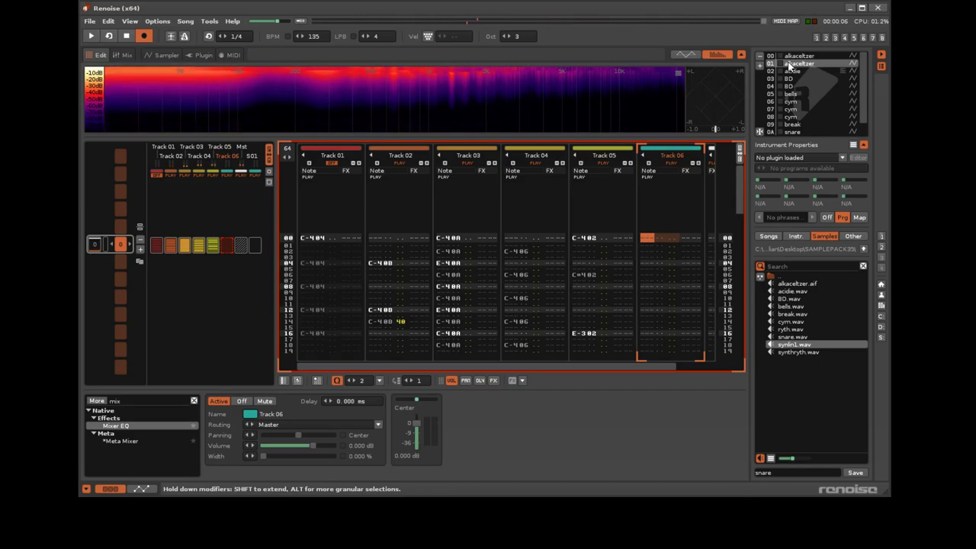
pyautogui.doubleClick(789, 66)
pyautogui.click(291, 90)
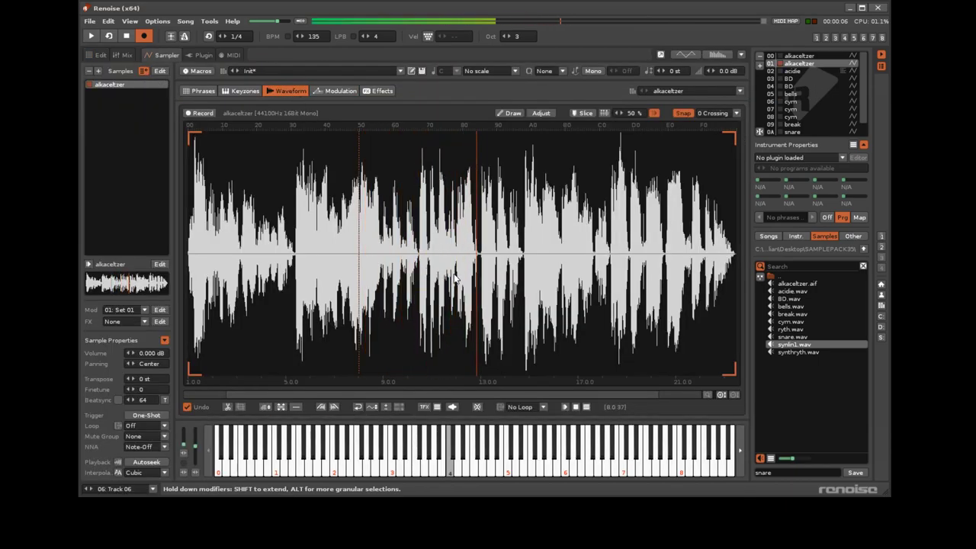
pyautogui.scroll(2, 567, 259)
pyautogui.moveTo(494, 256)
pyautogui.mouseDown()
pyautogui.moveTo(587, 266)
pyautogui.moveTo(499, 264)
pyautogui.mouseUp()
pyautogui.press('Return')
pyautogui.press('Return')
pyautogui.click(565, 263)
pyautogui.press('Return')
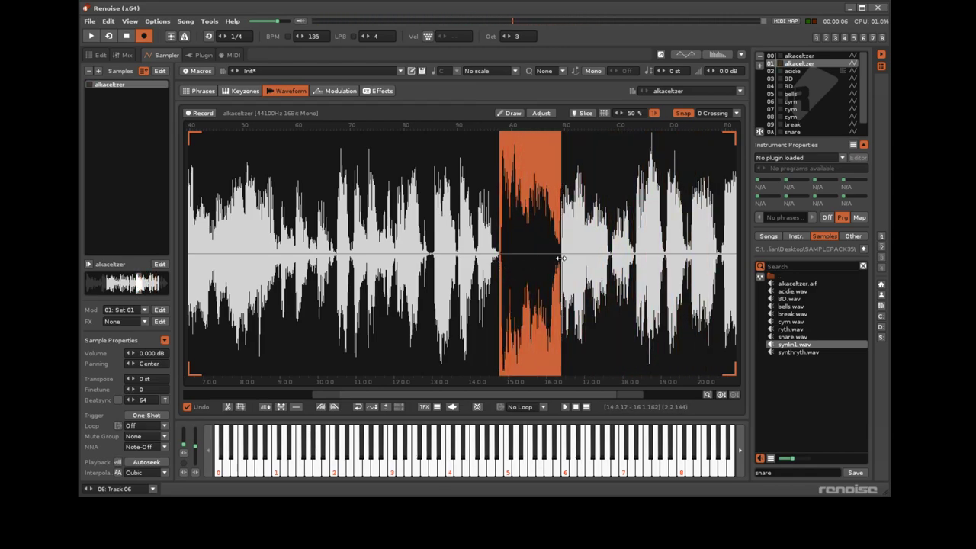
# Tighten the start of the alkaceltzer selection to 14.3.60, audition it and trim the sample to the selection.
pyautogui.press('space')
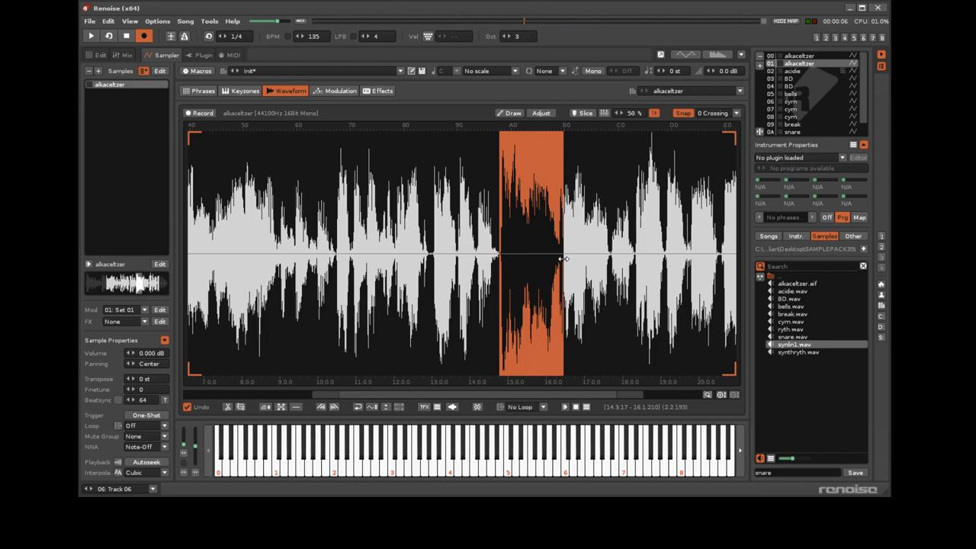
pyautogui.moveTo(499, 259); pyautogui.dragTo(500, 258)
pyautogui.press('space')
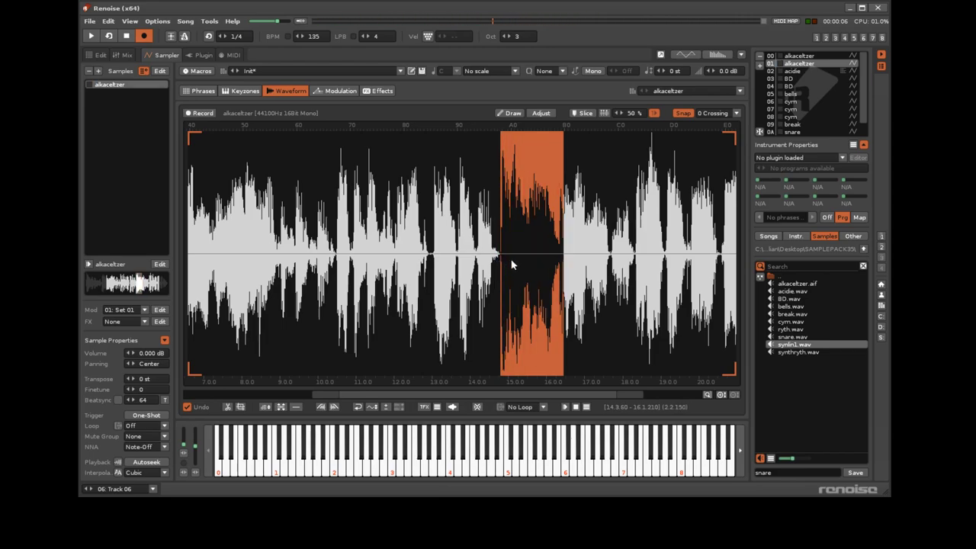
pyautogui.hotkey('ctrl', 't')
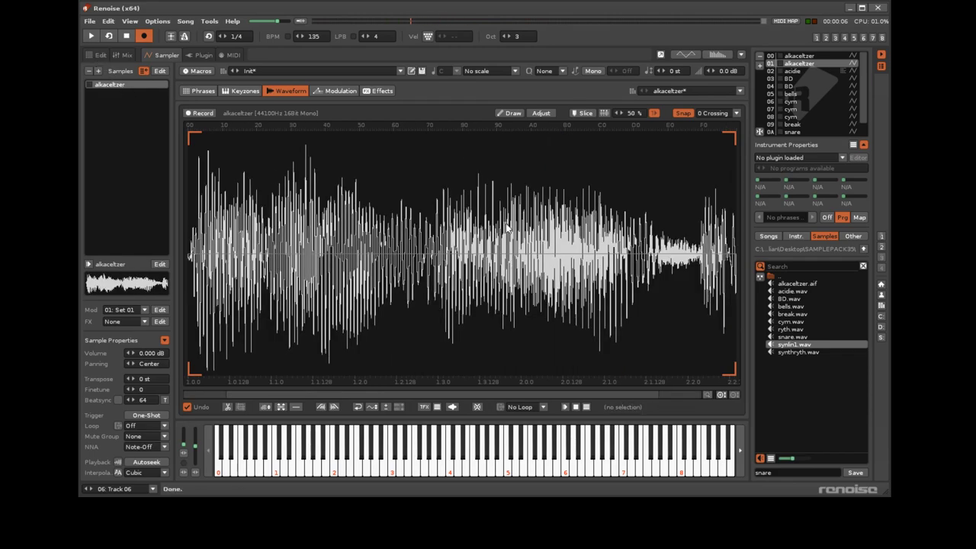
# Select the trimmed sample's final part from 2.0.41 to its end, auditioning it while narrowing the start.
pyautogui.moveTo(438, 259); pyautogui.dragTo(737, 282)
pyautogui.click(740, 282)
pyautogui.moveTo(429, 271); pyautogui.dragTo(754, 270)
pyautogui.press('space')
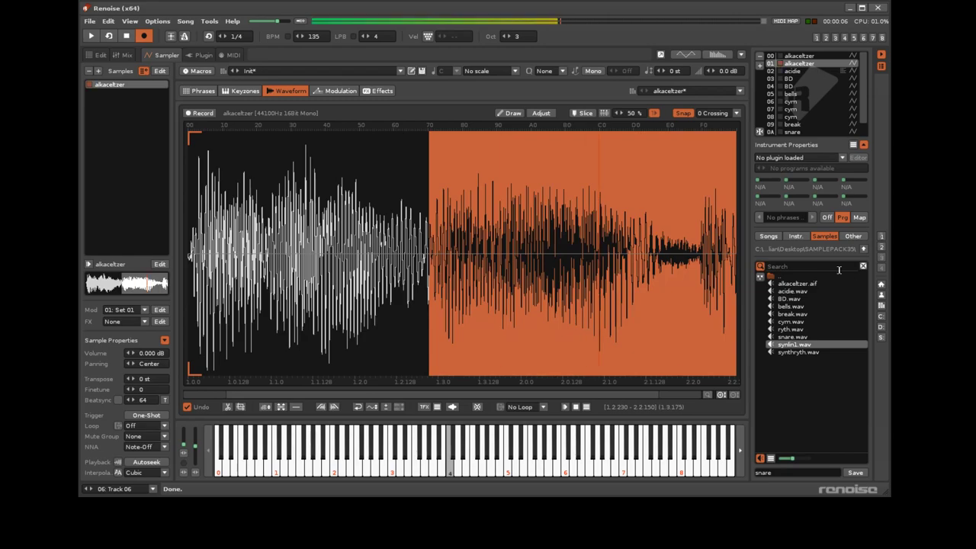
pyautogui.moveTo(508, 270); pyautogui.dragTo(738, 268)
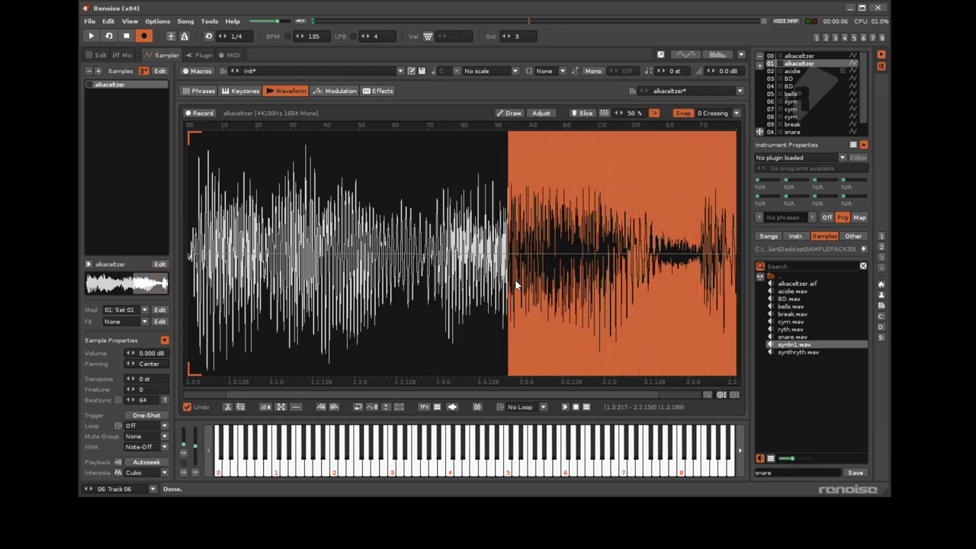
pyautogui.moveTo(509, 279); pyautogui.dragTo(533, 281)
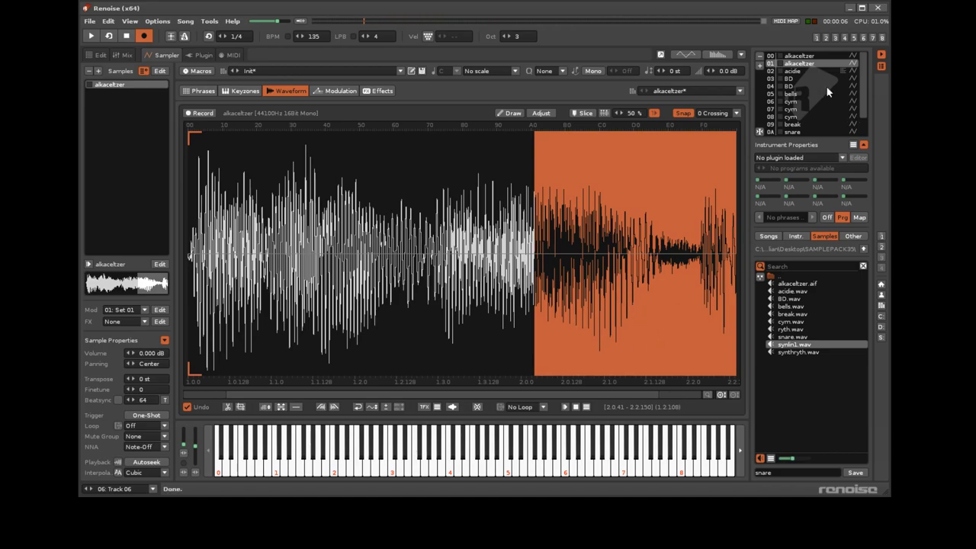
# Move the shortened #alkaceltzer 01 instrument to slot 02 and enter its notes in Track 06, ending with C-4 on line 12 and E-3 on line 20.
pyautogui.moveTo(862, 111); pyautogui.dragTo(787, 15)
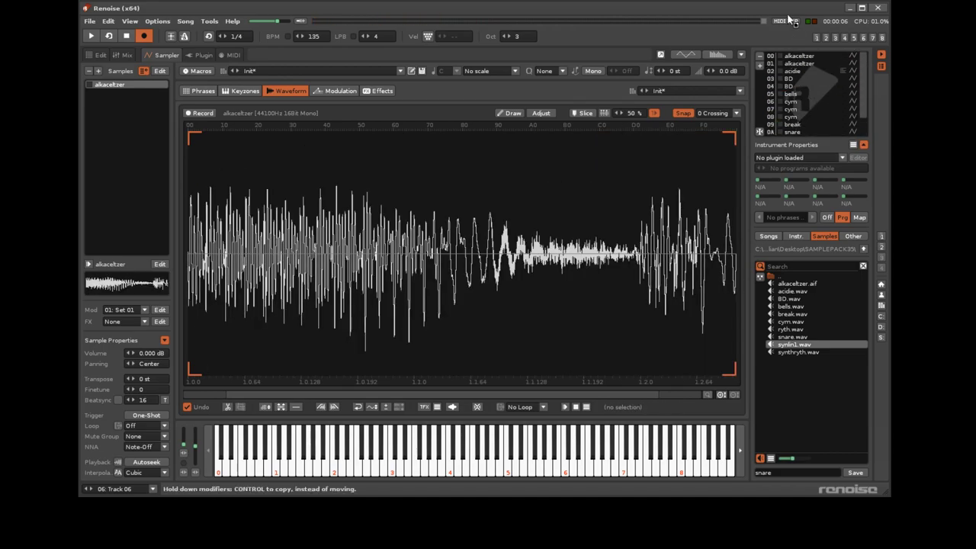
pyautogui.moveTo(813, 74); pyautogui.dragTo(813, 74)
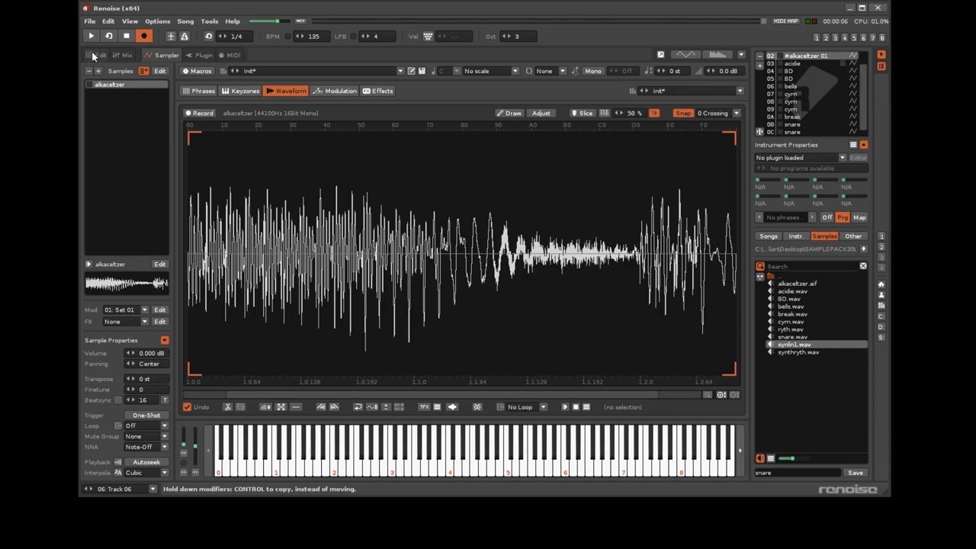
pyautogui.click(94, 55)
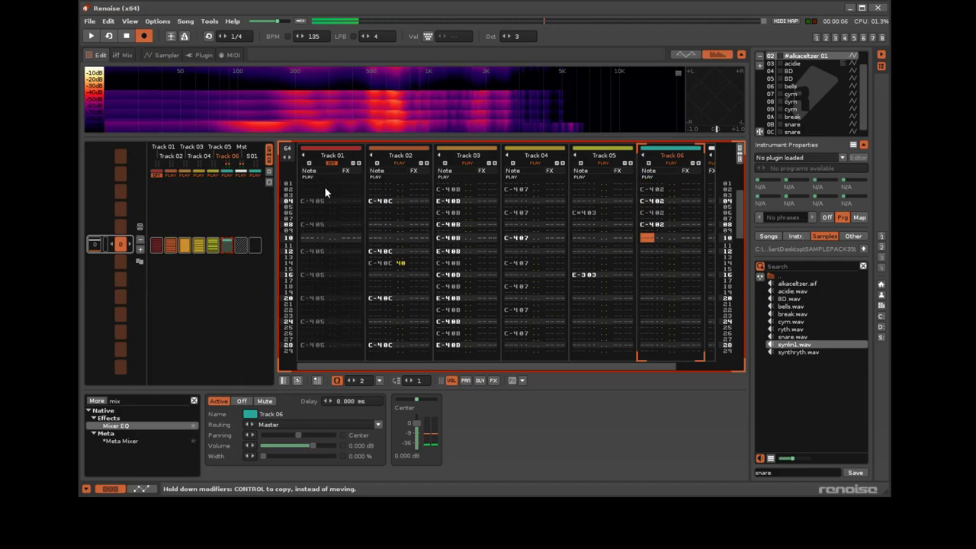
pyautogui.press('space')
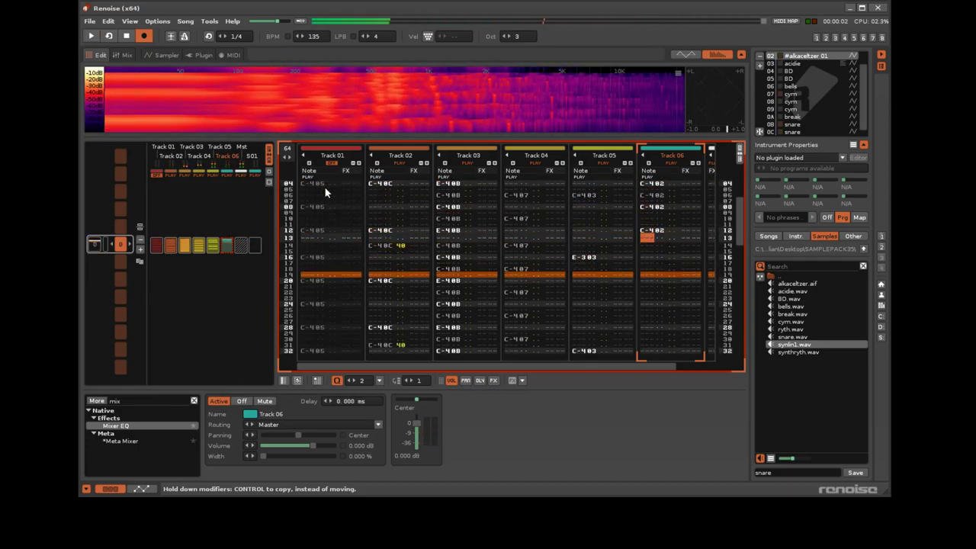
pyautogui.press('space')
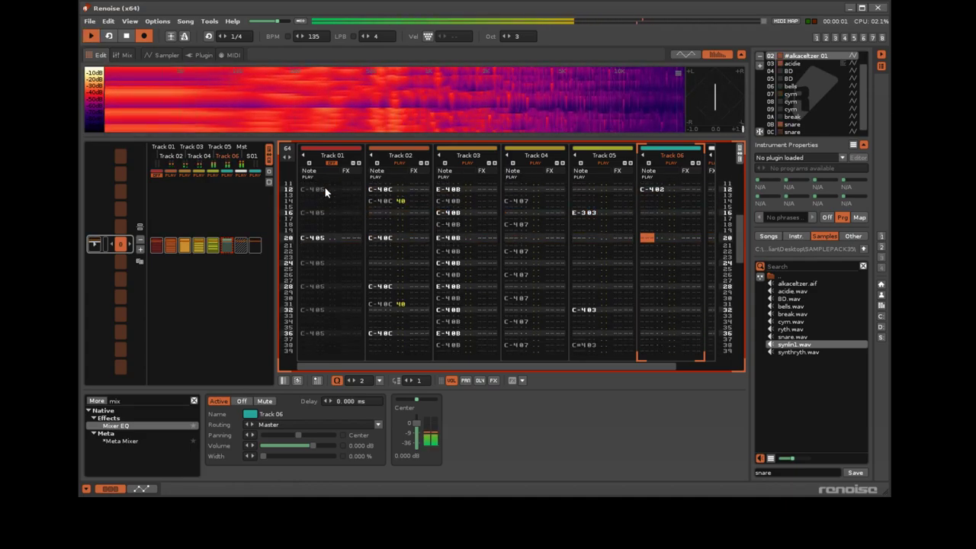
pyautogui.press('c')
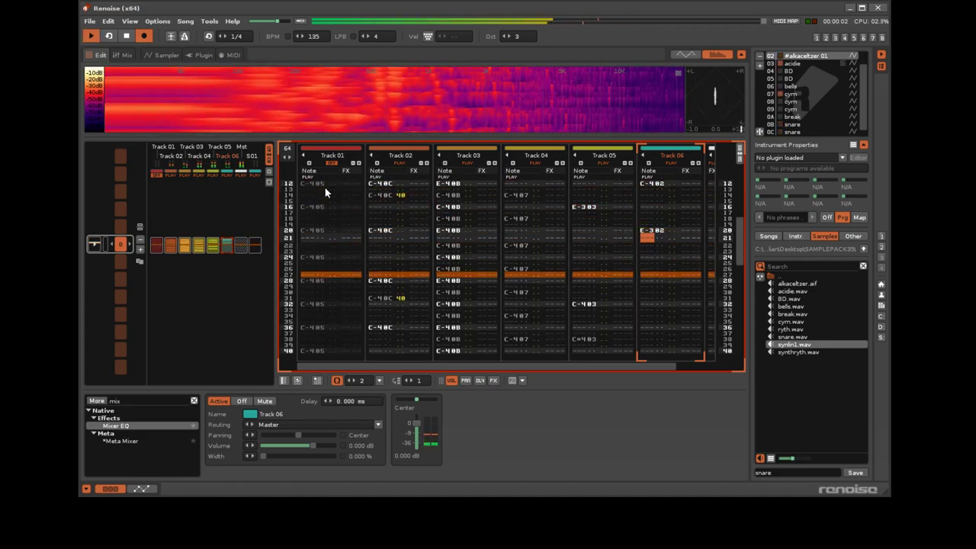
# Copy the first half of Track 06's vocal pattern and paste it from line 32.
pyautogui.press('space')
pyautogui.press('Home')
pyautogui.hotkey('shift', 'pagedown')
pyautogui.hotkey('shift', 'pagedown')
pyautogui.hotkey('ctrl', 'c')
pyautogui.hotkey('ctrl', 'v')
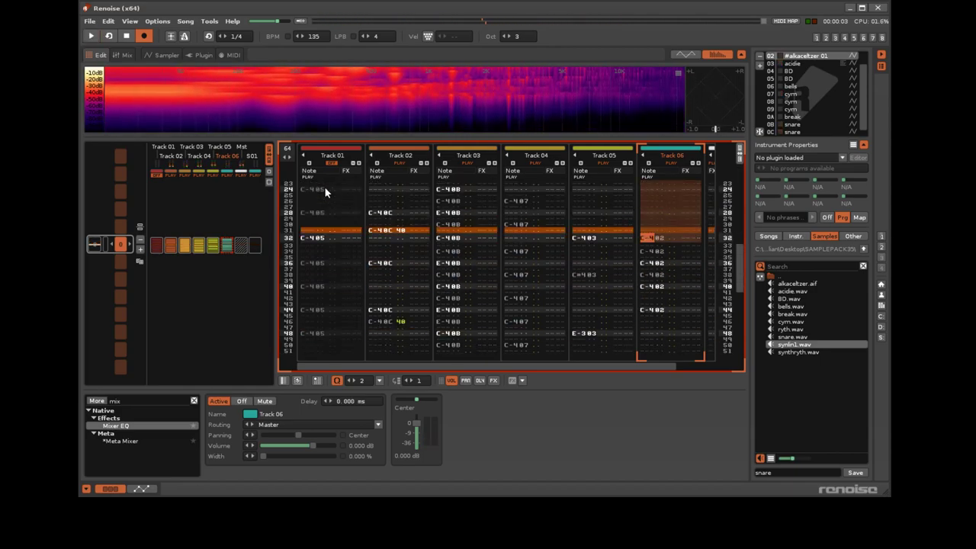
# Delete the vocal note on line 00 of Track 06 and play the pattern.
pyautogui.press('Home')
pyautogui.press('space')
pyautogui.press('space')
pyautogui.press('Delete')
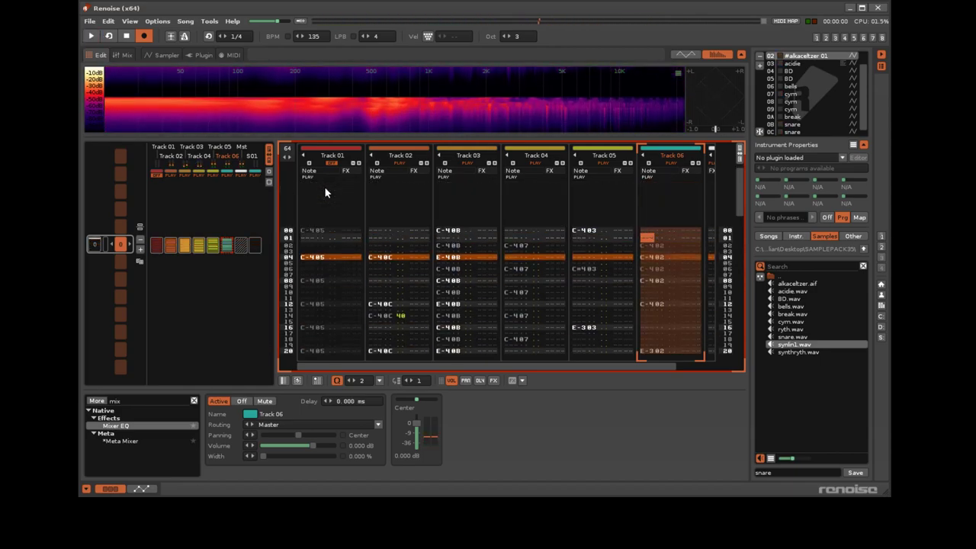
pyautogui.press('space')
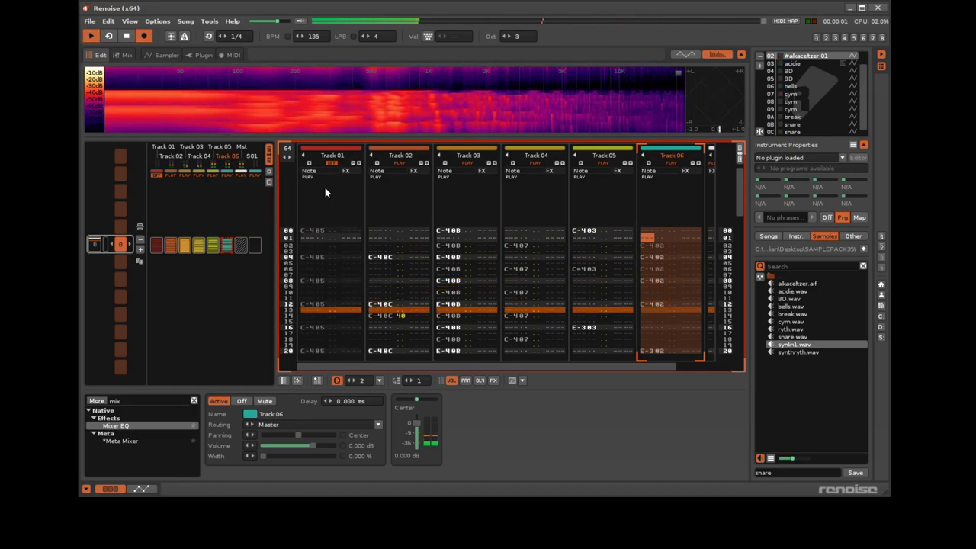
# Delete the vocal note on line 32 of Track 06 and check the pattern in playback.
pyautogui.press('space')
pyautogui.press('space')
pyautogui.press('Down')
pyautogui.press('Down')
pyautogui.press('Down')
pyautogui.press('Down')
pyautogui.press('Up')
pyautogui.press('space')
pyautogui.press('space')
pyautogui.press('Delete')
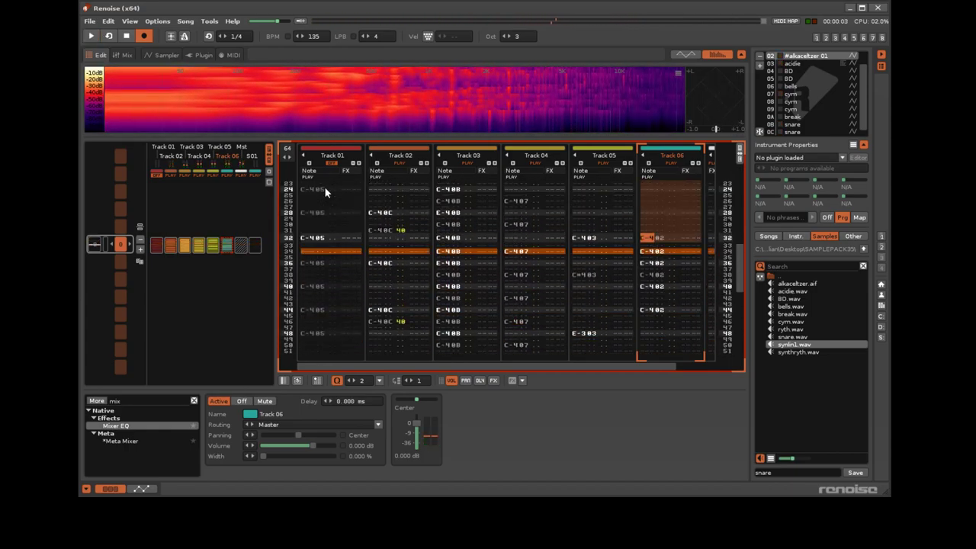
pyautogui.press('space')
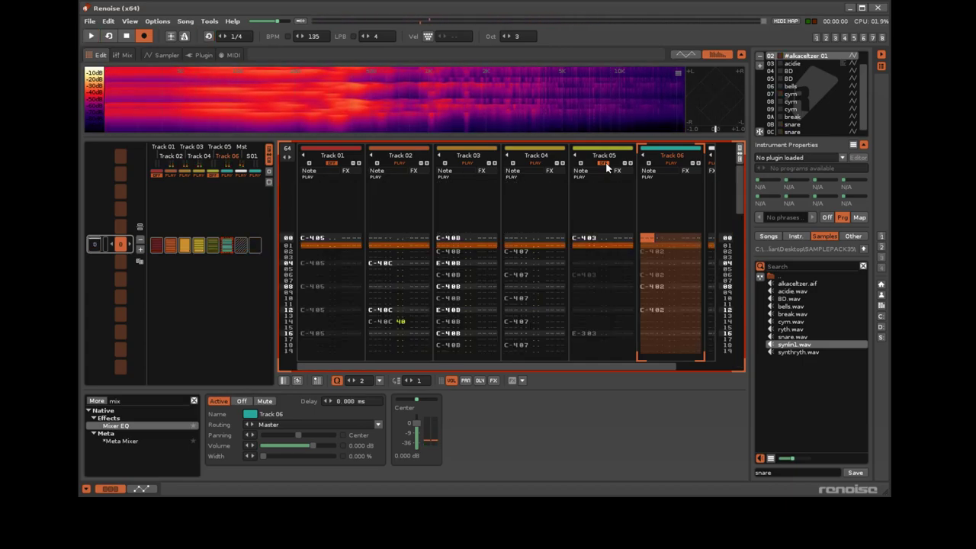
# Add a mono Gate before Track 05's Mixer EQ with threshold -9.6 dB, attack 0.01 ms, hold 1 ms and release 5 ms.
pyautogui.click(576, 263)
pyautogui.click(130, 401)
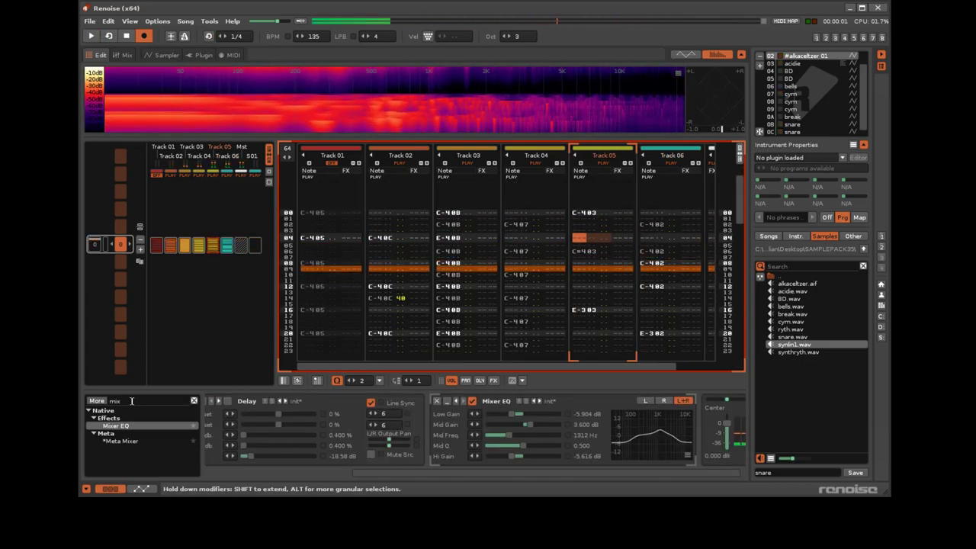
pyautogui.write('gat')
pyautogui.moveTo(110, 425); pyautogui.dragTo(429, 437)
pyautogui.press('space')
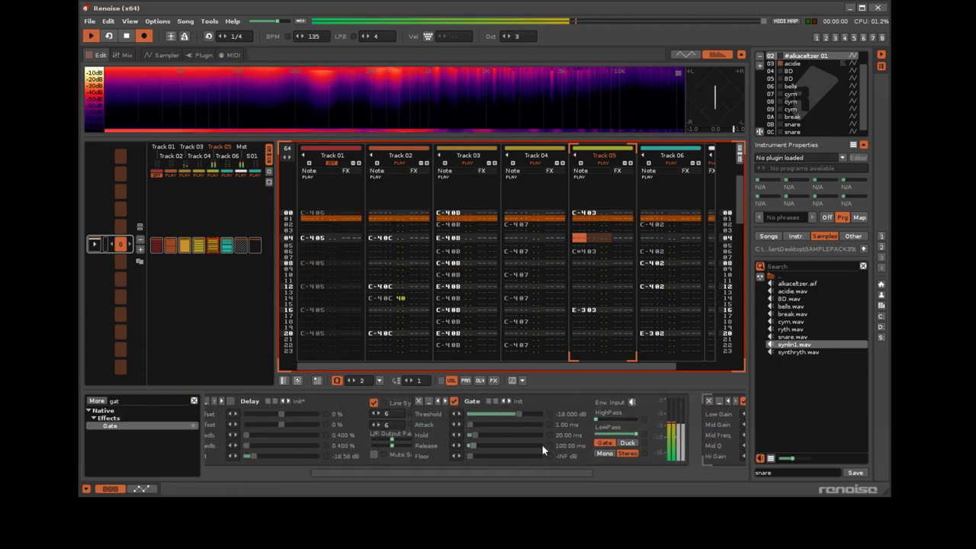
pyautogui.moveTo(542, 413); pyautogui.dragTo(551, 413)
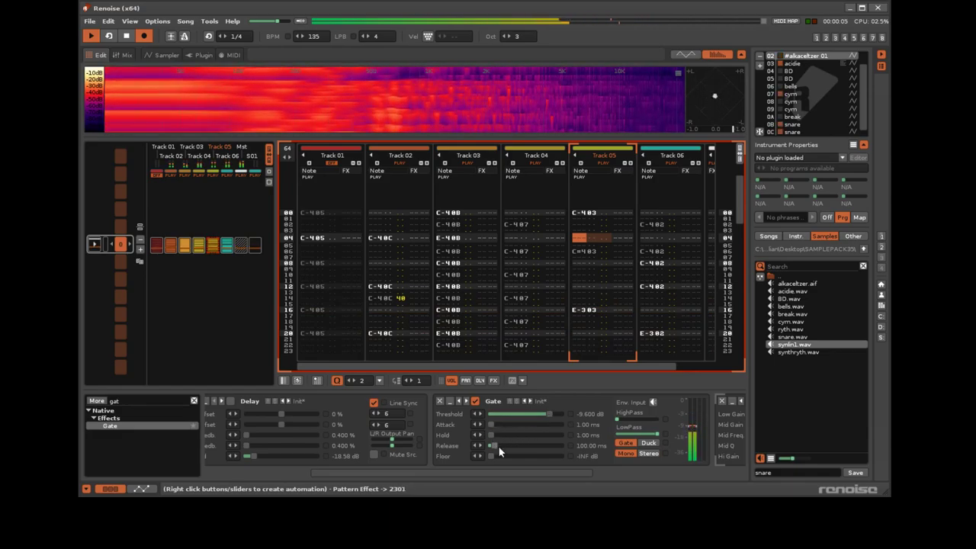
pyautogui.moveTo(498, 445)
pyautogui.mouseDown()
pyautogui.moveTo(488, 424)
pyautogui.moveTo(496, 456)
pyautogui.mouseUp()
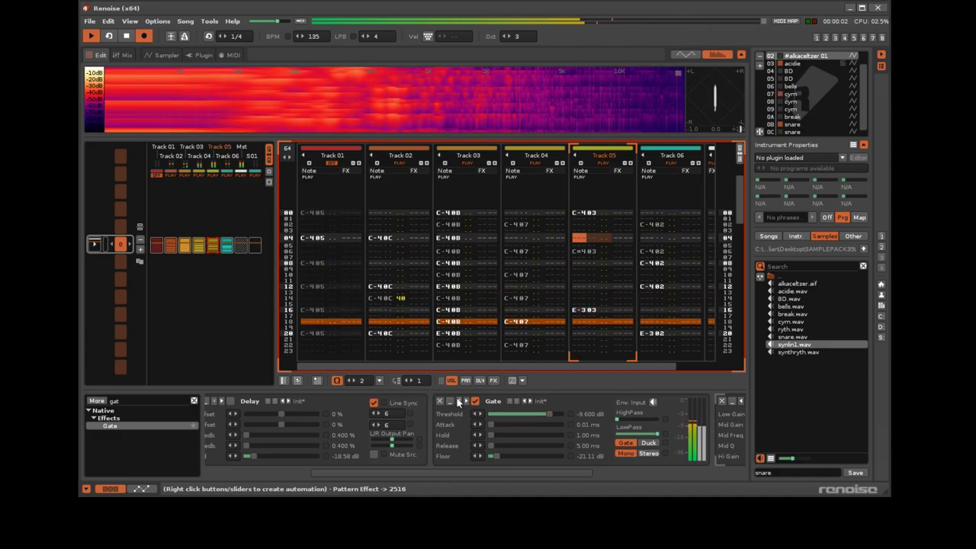
# Place the Gate before the Delay with floor -10.23 dB, and set the Delay's offsets to -4 % left and 5 % right with send -18.01 dB.
pyautogui.click(460, 401)
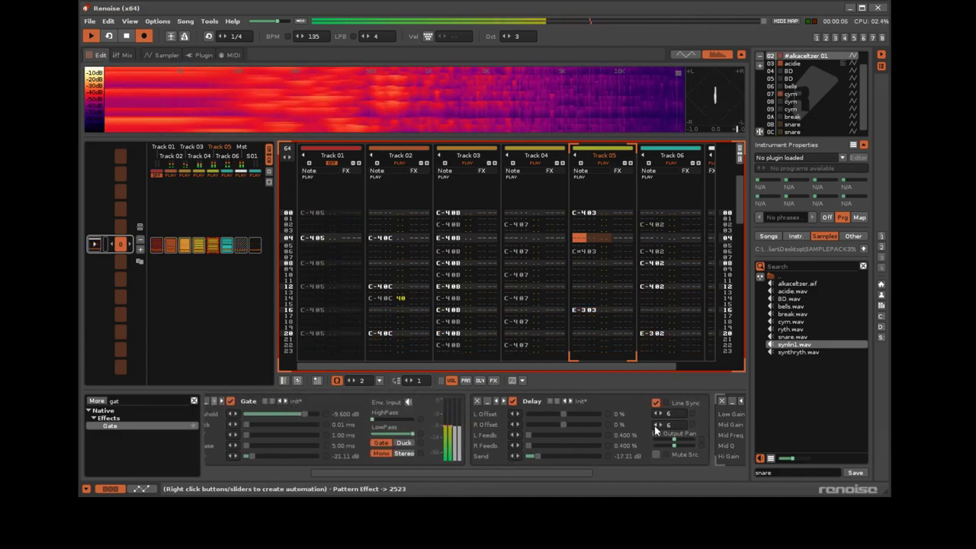
pyautogui.moveTo(565, 415); pyautogui.dragTo(564, 425)
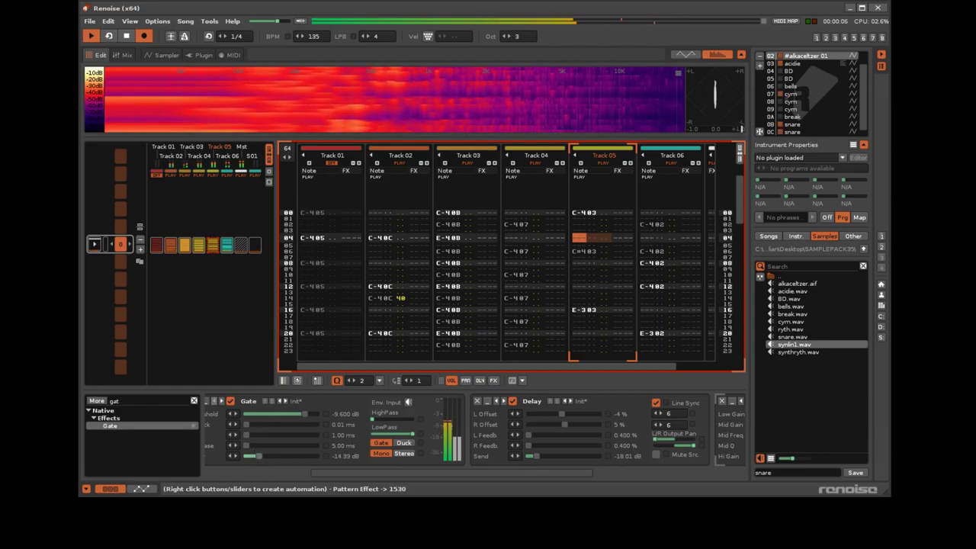
pyautogui.moveTo(258, 456); pyautogui.dragTo(260, 455)
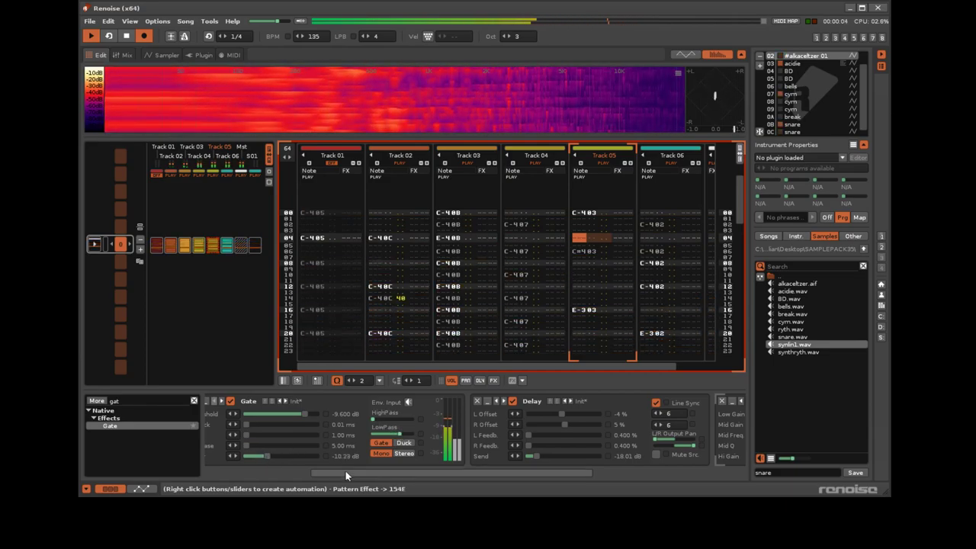
# Set Track 05's Mixer EQ to low gain -3.456 dB, mid gain 6.336 dB at 1504 Hz, mid Q 0.528 and high gain 5.184 dB.
pyautogui.moveTo(345, 469); pyautogui.dragTo(605, 454)
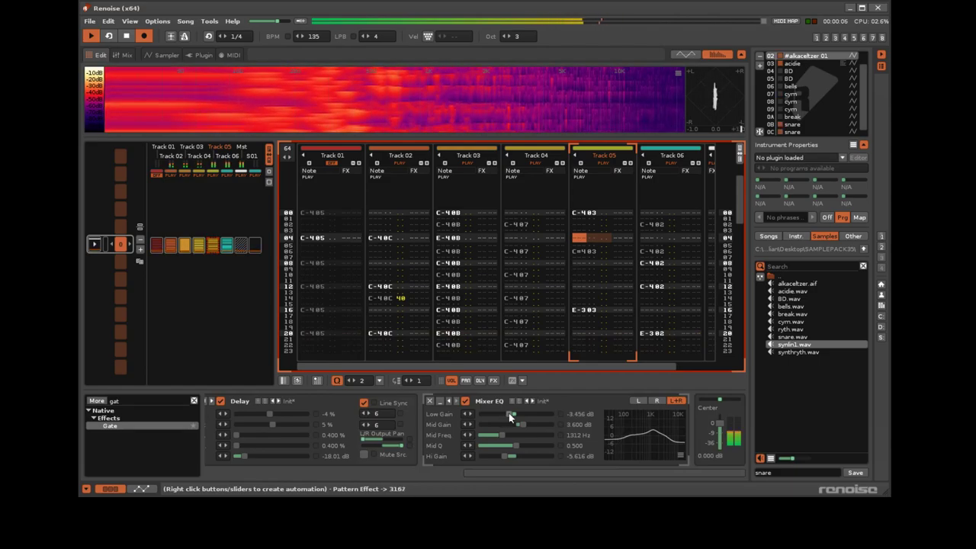
pyautogui.moveTo(505, 455); pyautogui.dragTo(530, 429)
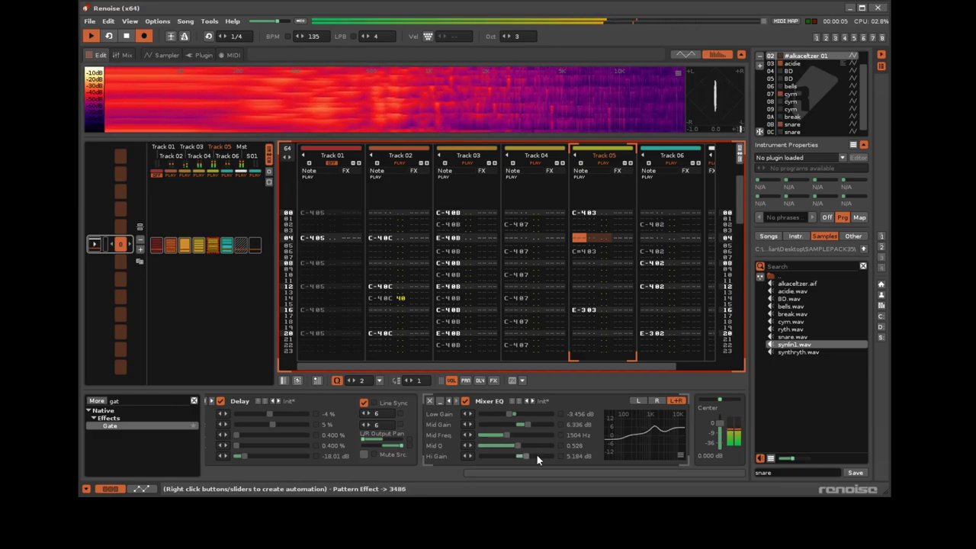
# Add a Reverb after Track 05's Mixer EQ with wet mix -11.68 dB, room size 0 %, width 90.8 % and damp 53.2 %.
pyautogui.click(135, 401)
pyautogui.write('rev')
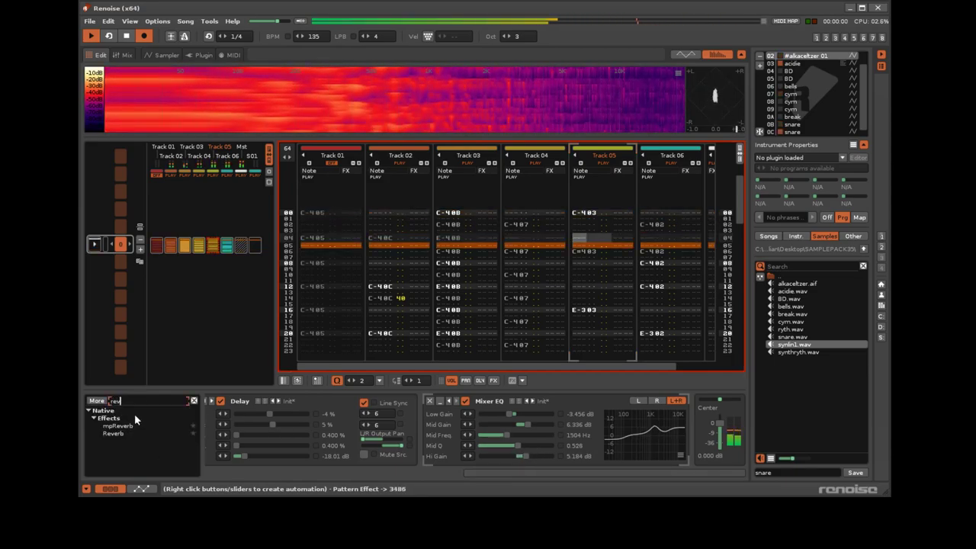
pyautogui.click(117, 434)
pyautogui.moveTo(115, 437); pyautogui.dragTo(634, 452)
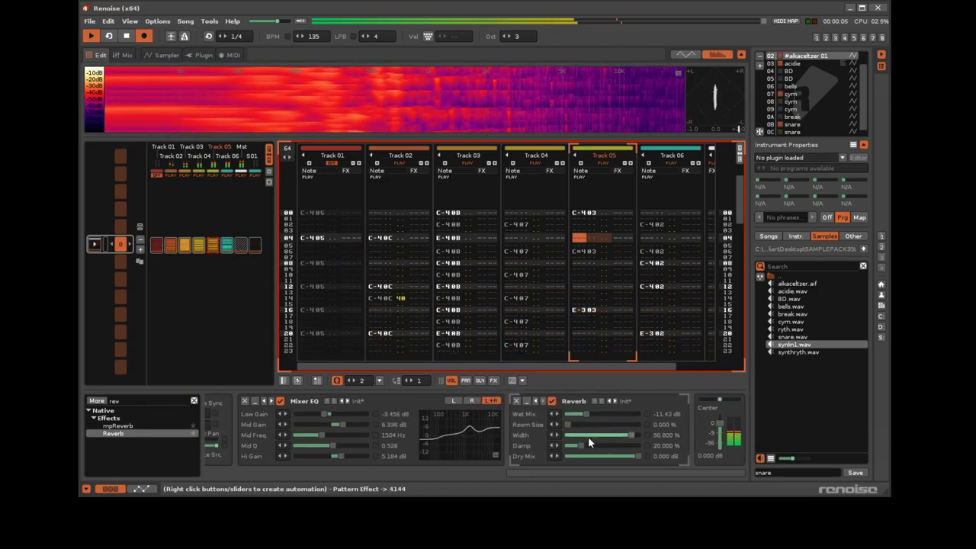
pyautogui.moveTo(620, 445); pyautogui.dragTo(604, 446)
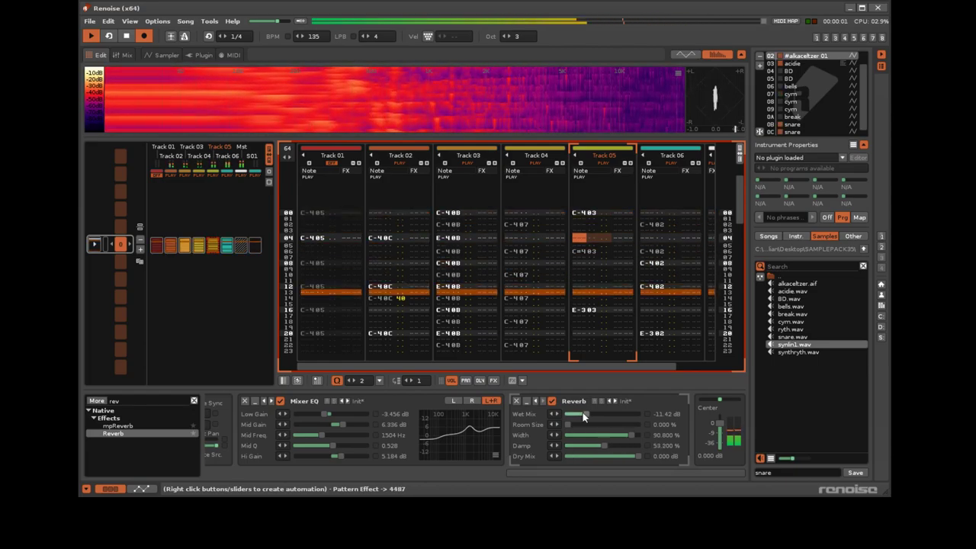
pyautogui.moveTo(585, 414); pyautogui.dragTo(580, 413)
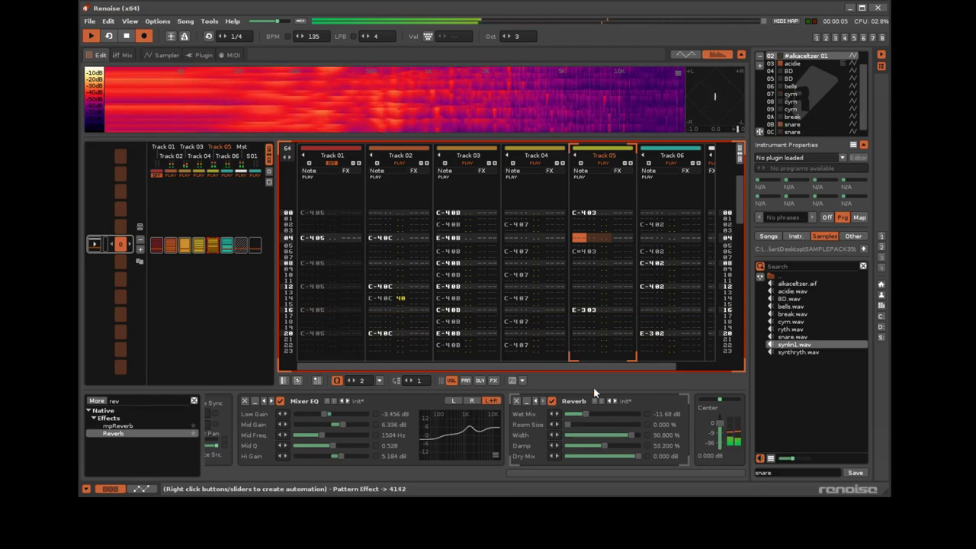
# Unmute Track 01, add BD hits (C-4, instrument 05) on lines 05 and 06, and play the pattern with the track's first half selected.
pyautogui.click(332, 164)
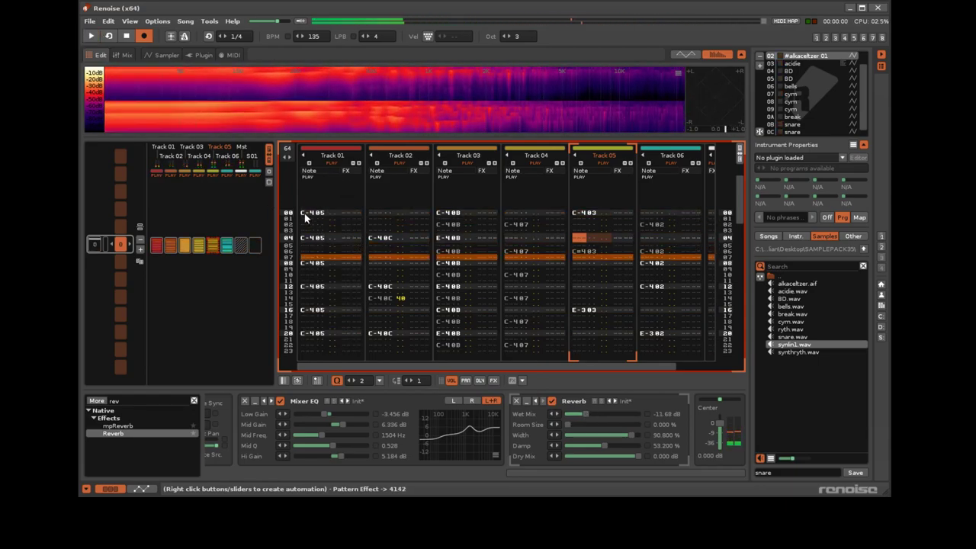
pyautogui.click(304, 214)
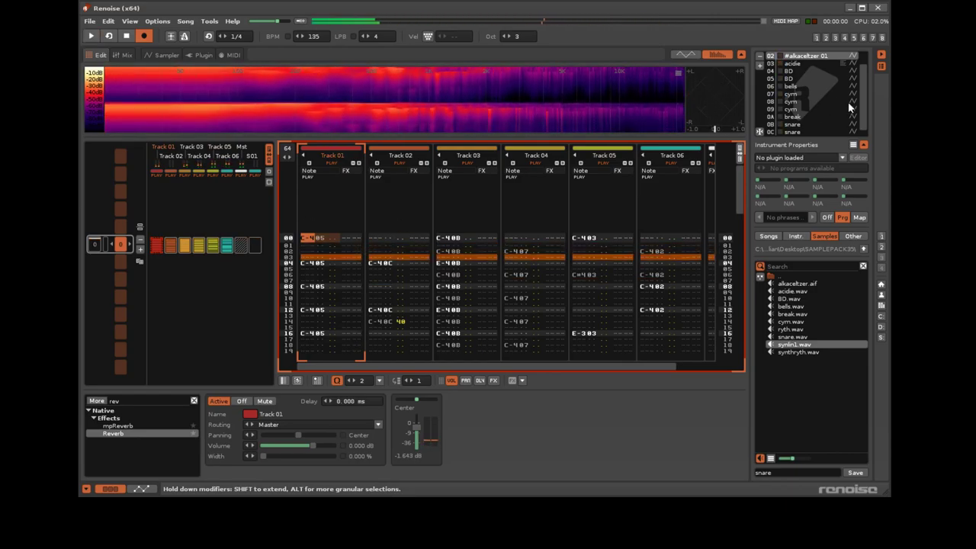
pyautogui.click(802, 84)
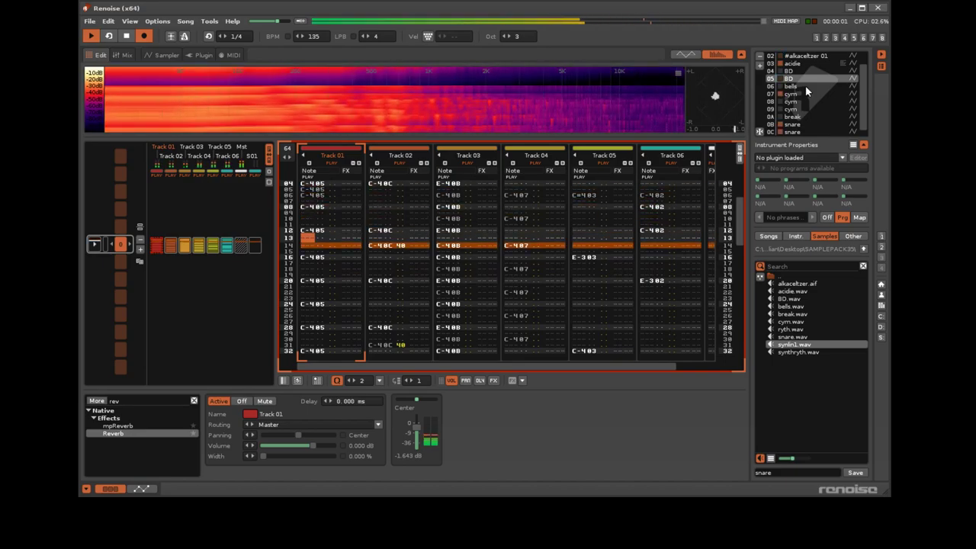
pyautogui.hotkey('shift', 'pagedown')
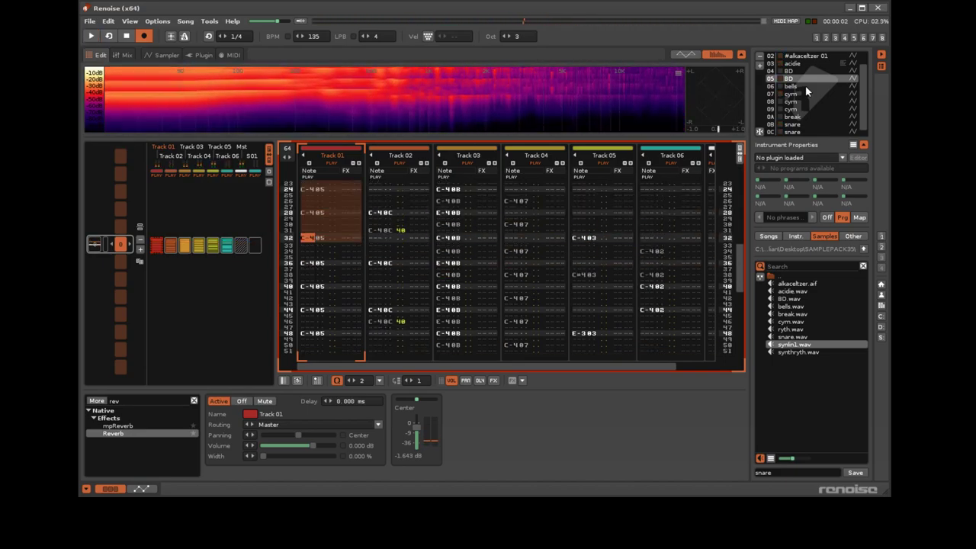
pyautogui.press('space')
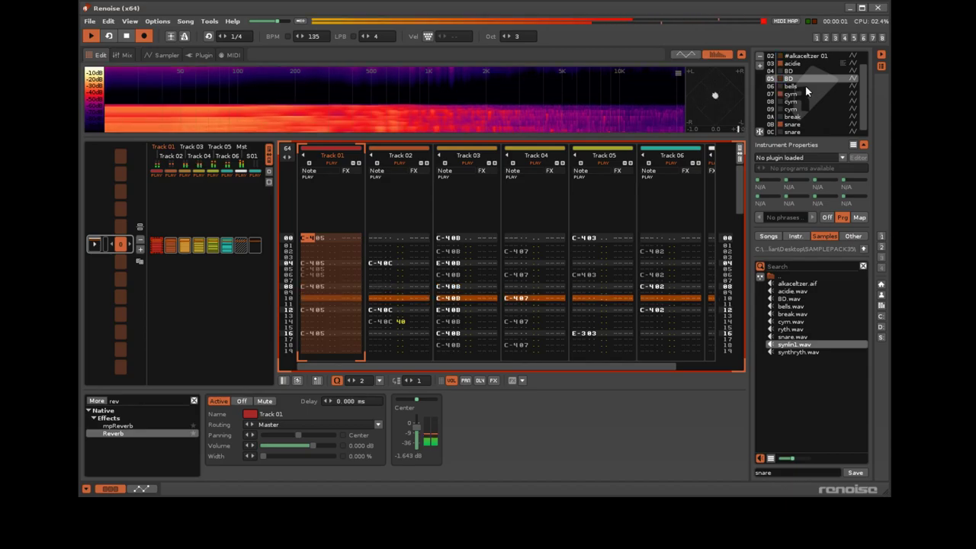
# Add a Signal Follower to Track 01 and a Compressor after the Reverb on Track 05.
pyautogui.click(137, 400)
pyautogui.write('signa')
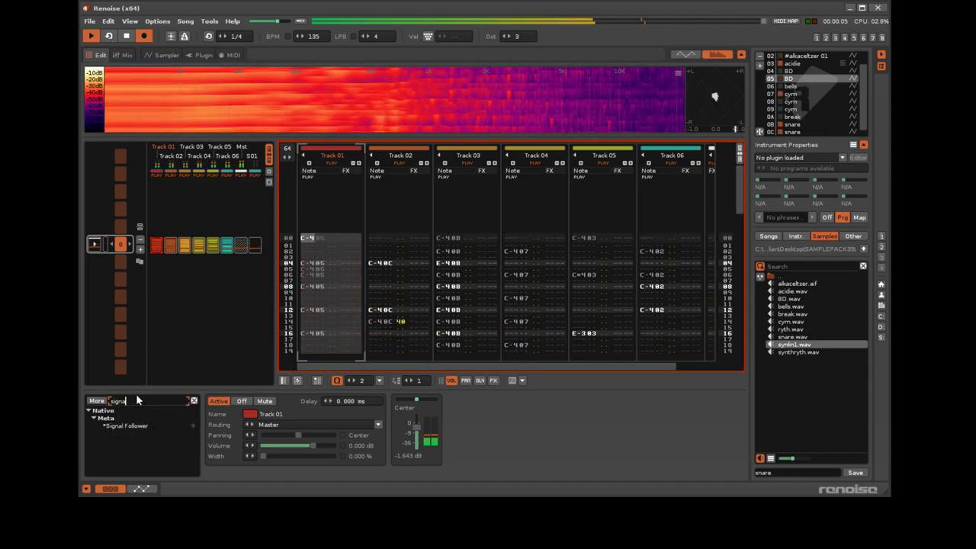
pyautogui.doubleClick(131, 428)
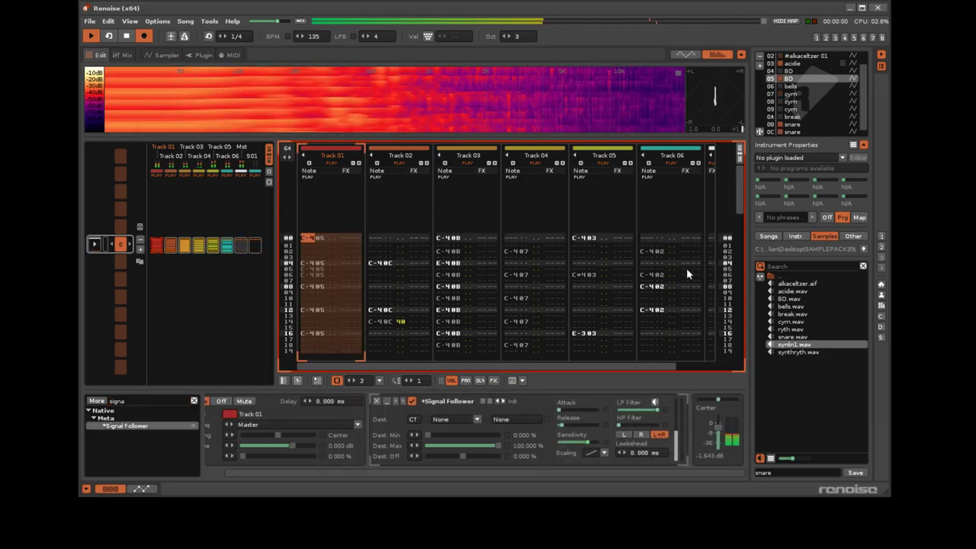
pyautogui.click(586, 274)
pyautogui.click(141, 400)
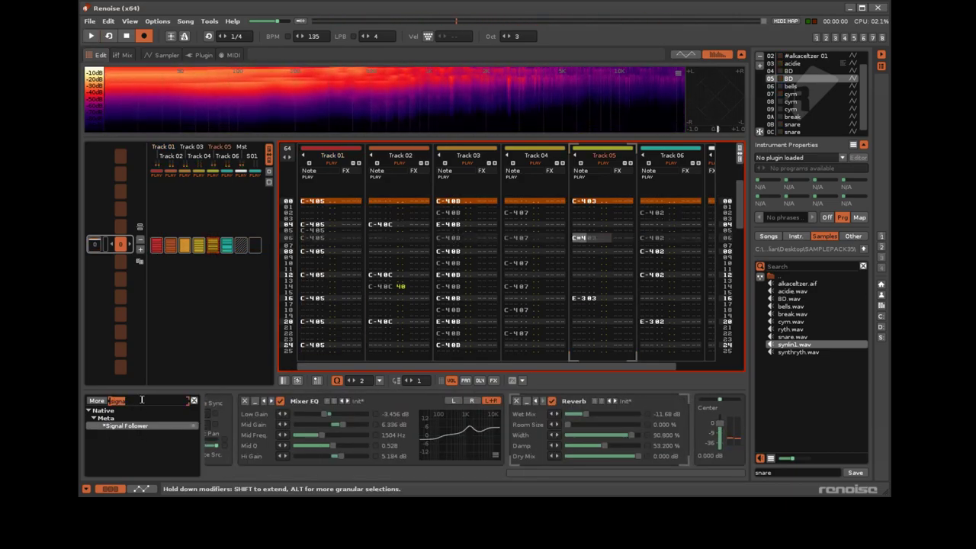
pyautogui.write('comp')
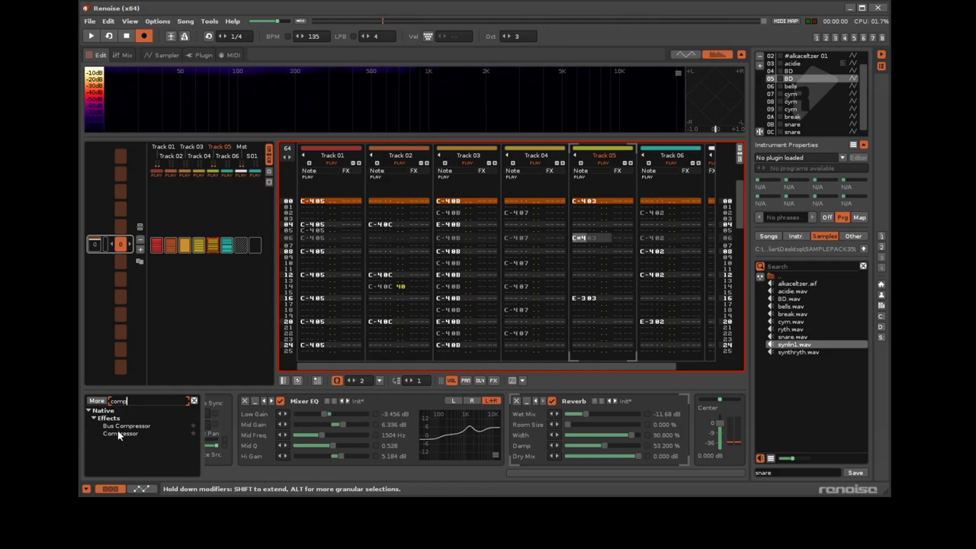
pyautogui.doubleClick(119, 435)
# Route Track 01's Signal Follower to the Threshold of Track 05's Compressor, with Dest Min at -17.70 dB.
pyautogui.click(345, 242)
pyautogui.press('space')
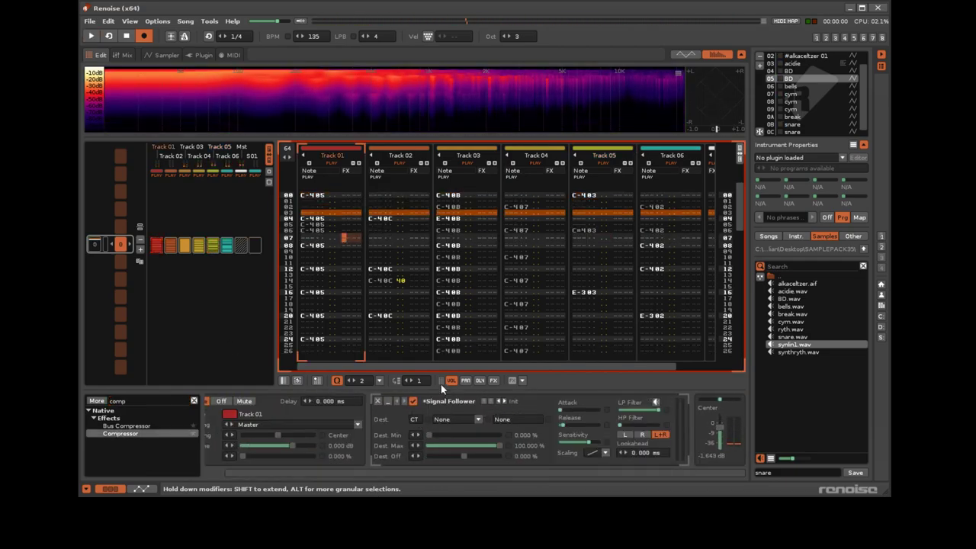
pyautogui.click(453, 416)
pyautogui.click(455, 409)
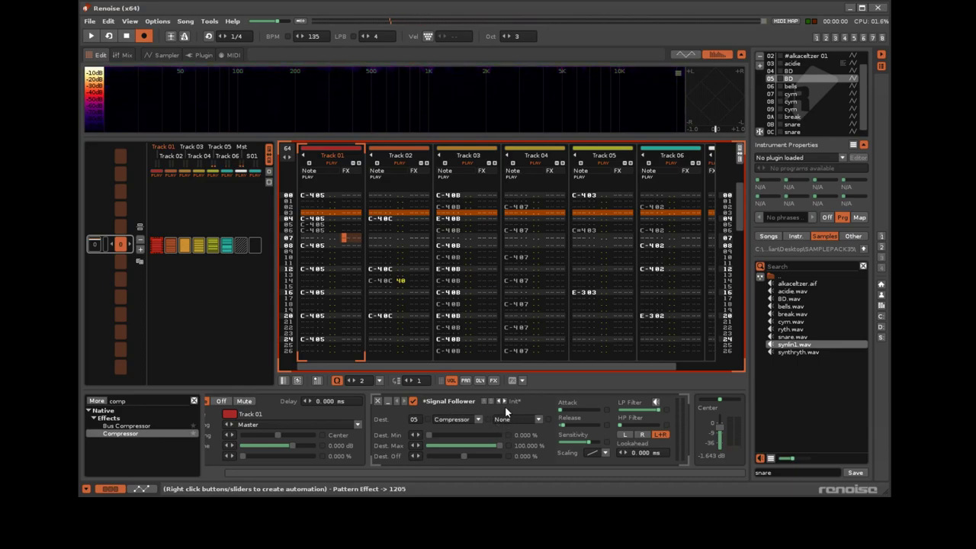
pyautogui.press('space')
pyautogui.moveTo(429, 435); pyautogui.dragTo(485, 436)
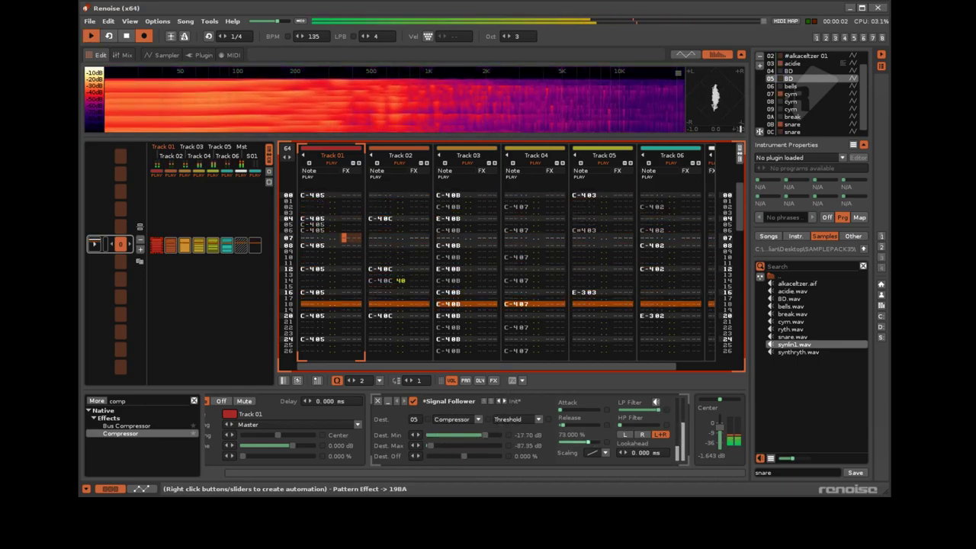
# Set Track 05's Compressor to ratio 11.9:1, attack 0.001 ms, release 18.4 ms and makeup 3.571 dB, placed before the Reverb with wet mix -10.44 dB.
pyautogui.click(604, 268)
pyautogui.moveTo(523, 424); pyautogui.dragTo(523, 445)
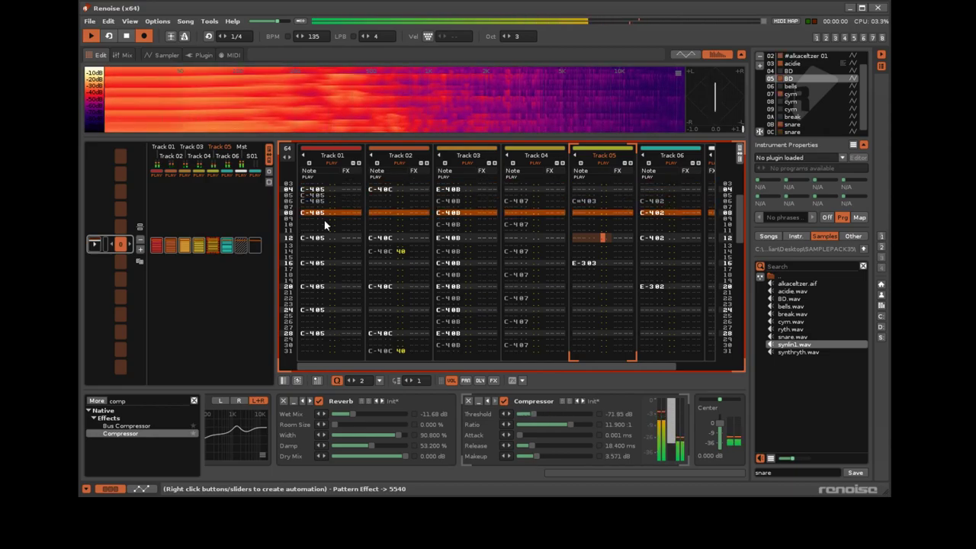
pyautogui.click(487, 401)
pyautogui.moveTo(488, 402); pyautogui.dragTo(328, 402)
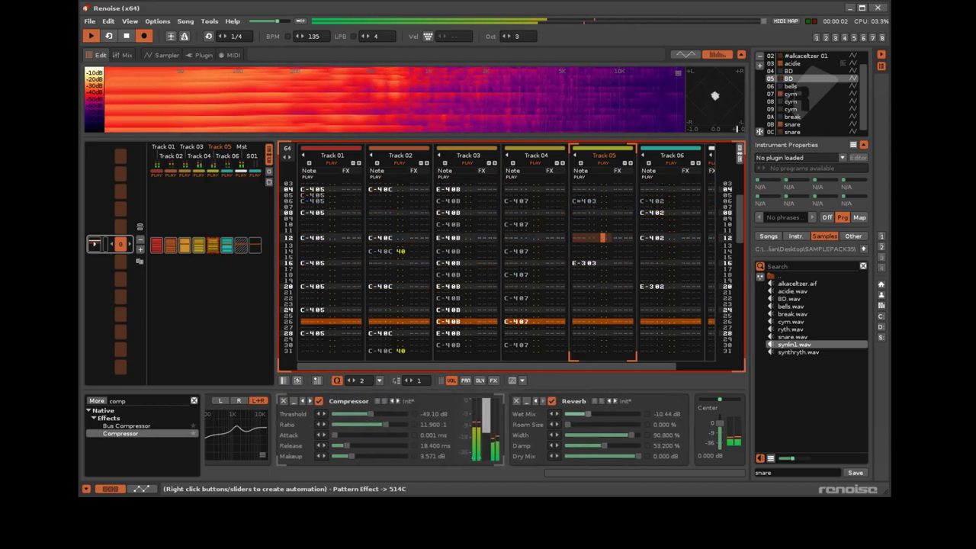
# Set the Signal Follower to Dest Min -8.67 dB, Dest Max -77.24 dB, sensitivity 80.812 % and a low-pass filter of about 0.45 kHz.
pyautogui.click(346, 301)
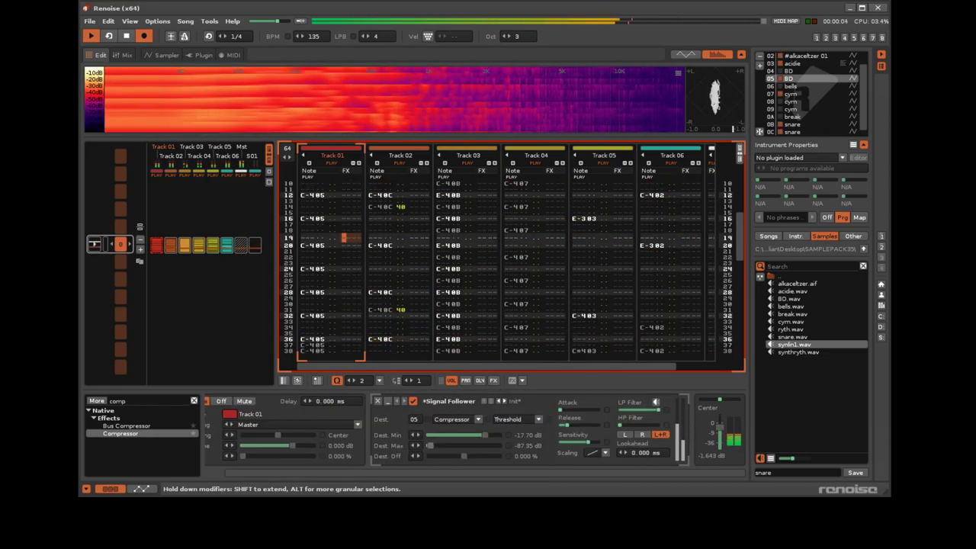
pyautogui.moveTo(430, 445)
pyautogui.mouseDown()
pyautogui.moveTo(492, 436)
pyautogui.moveTo(438, 445)
pyautogui.mouseUp()
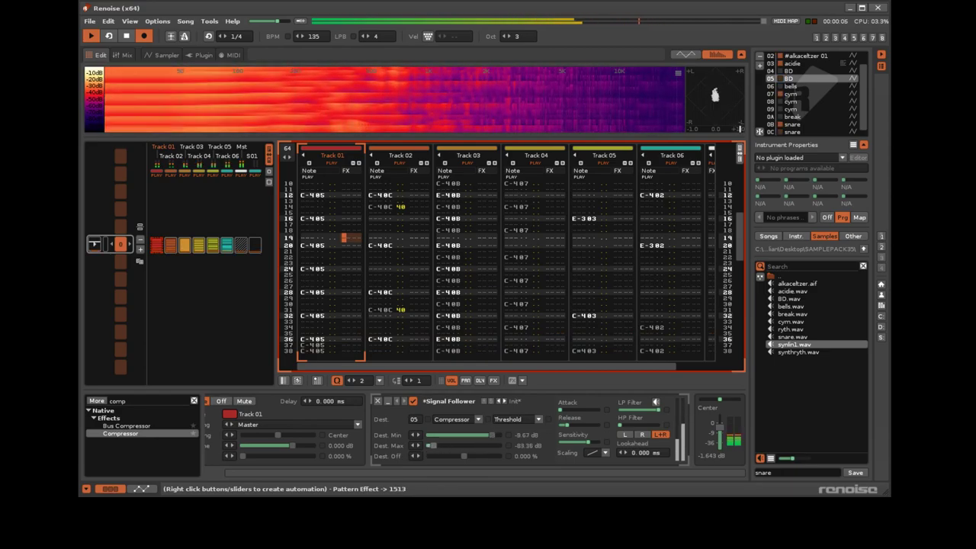
pyautogui.moveTo(588, 442); pyautogui.dragTo(591, 442)
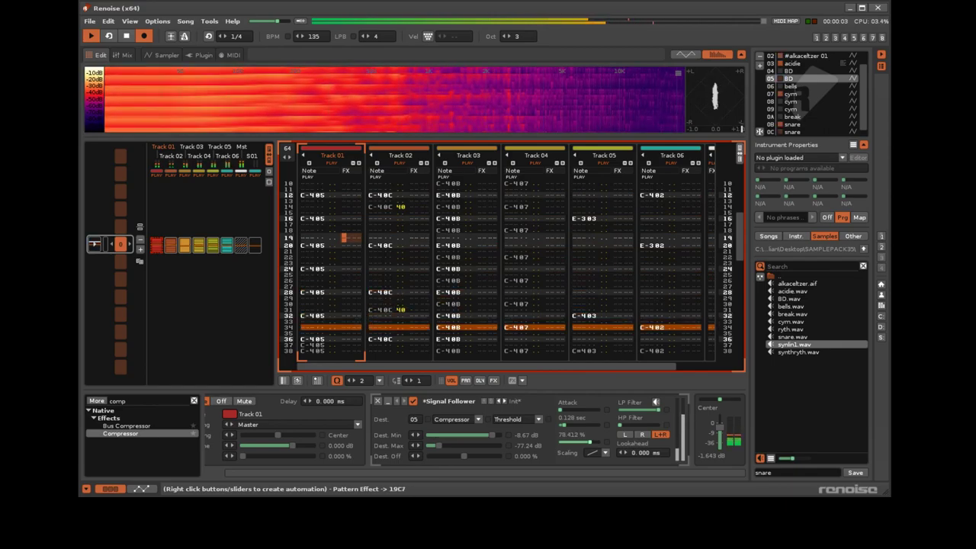
pyautogui.click(656, 404)
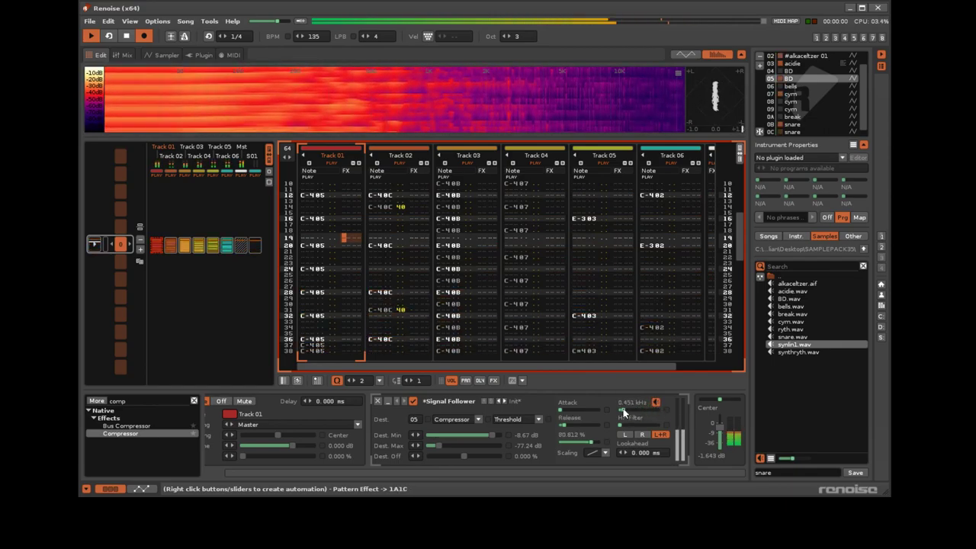
pyautogui.click(656, 403)
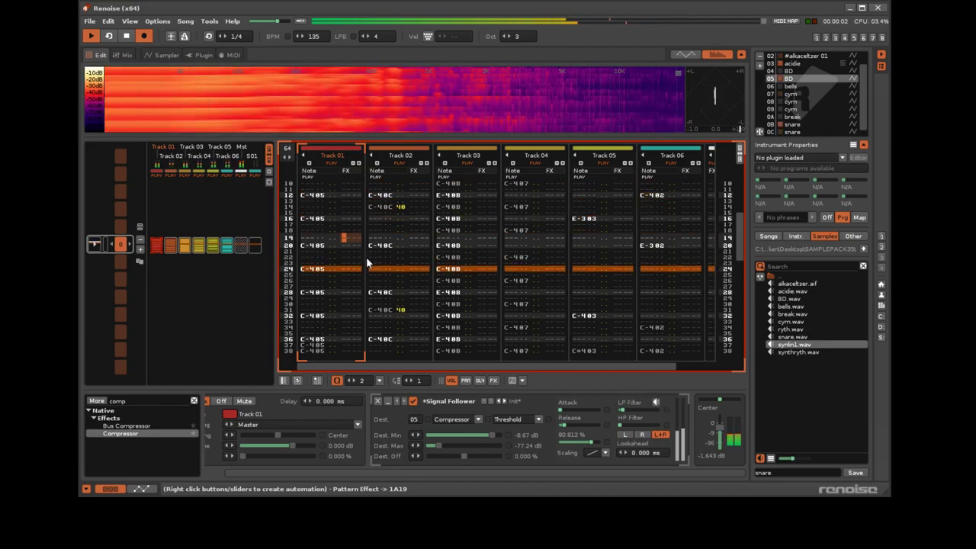
# Set the BD instrument's modulation amount to 0.424, drive to 0.785 and Volume Fader duration to 119 ms, and Track 01's volume to 2.219 dB.
pyautogui.doubleClick(801, 79)
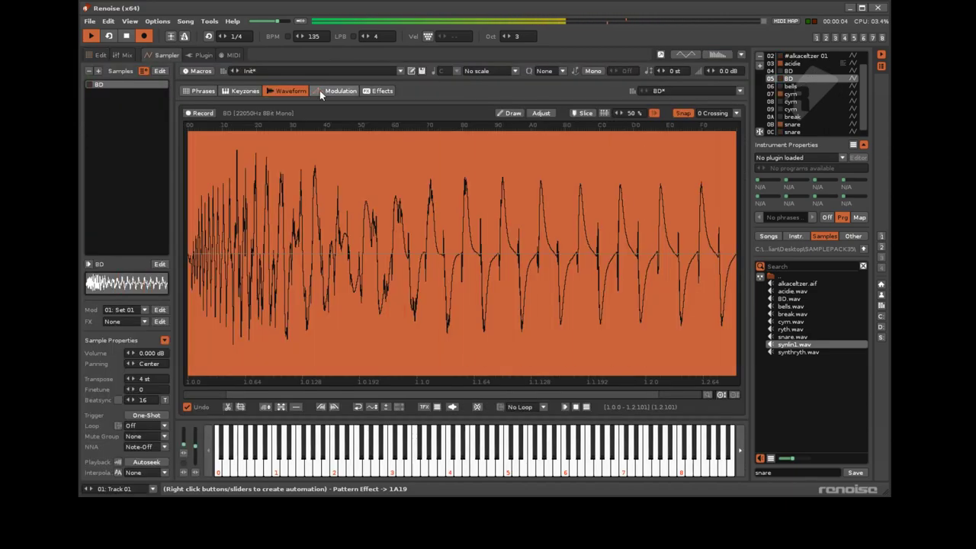
pyautogui.click(328, 91)
pyautogui.click(303, 387)
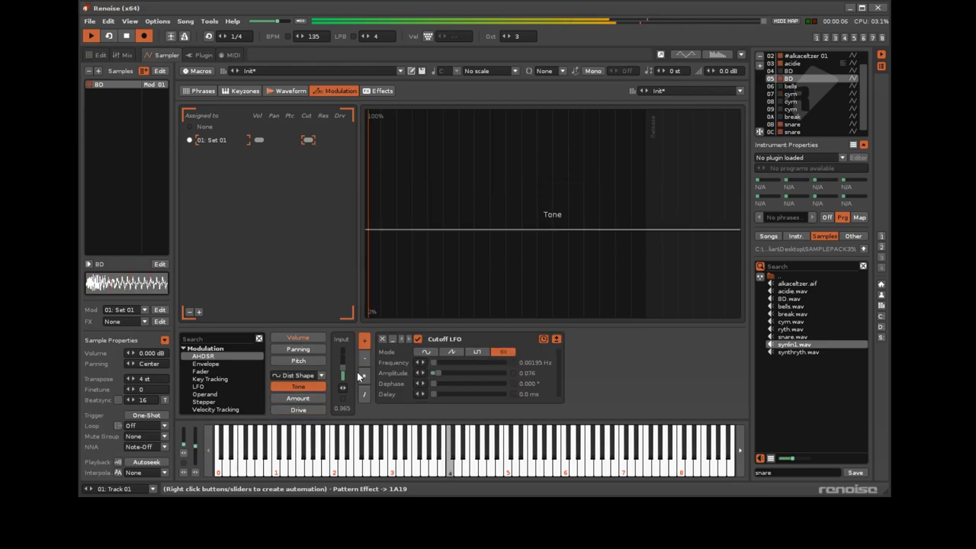
pyautogui.moveTo(343, 367); pyautogui.dragTo(343, 369)
pyautogui.click(298, 397)
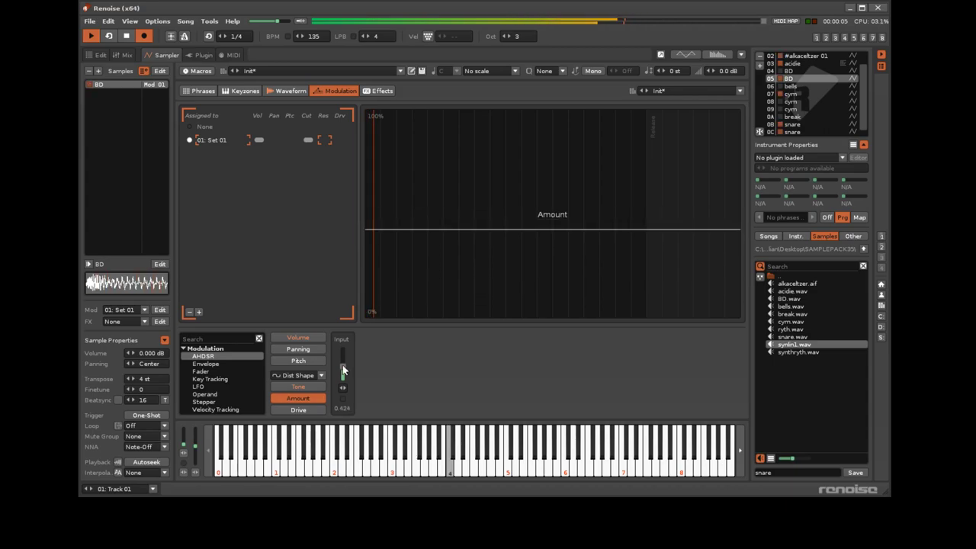
pyautogui.click(309, 410)
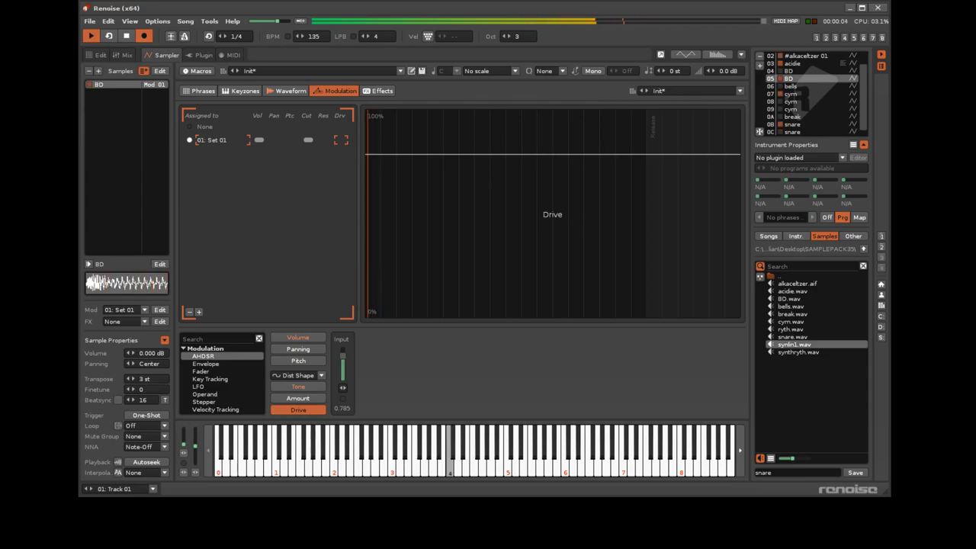
pyautogui.click(315, 340)
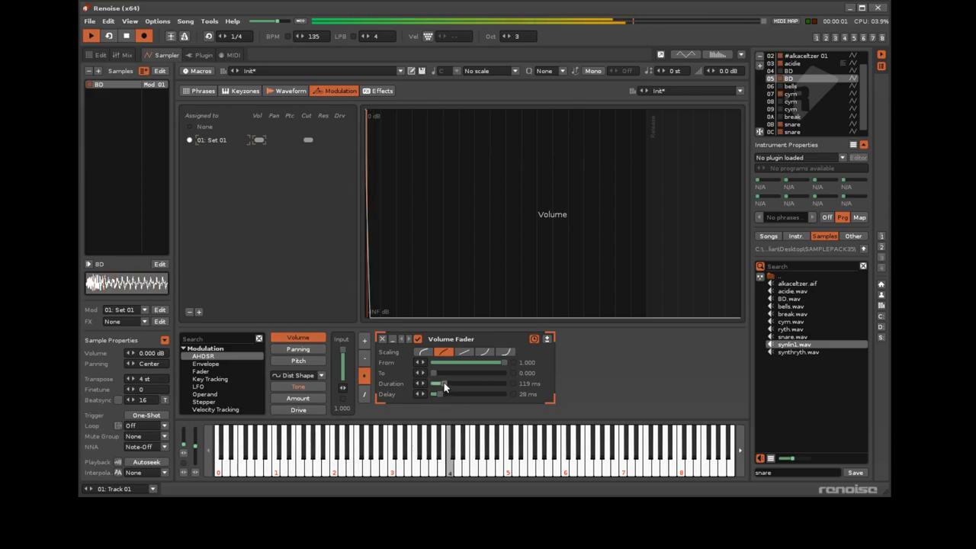
pyautogui.click(96, 55)
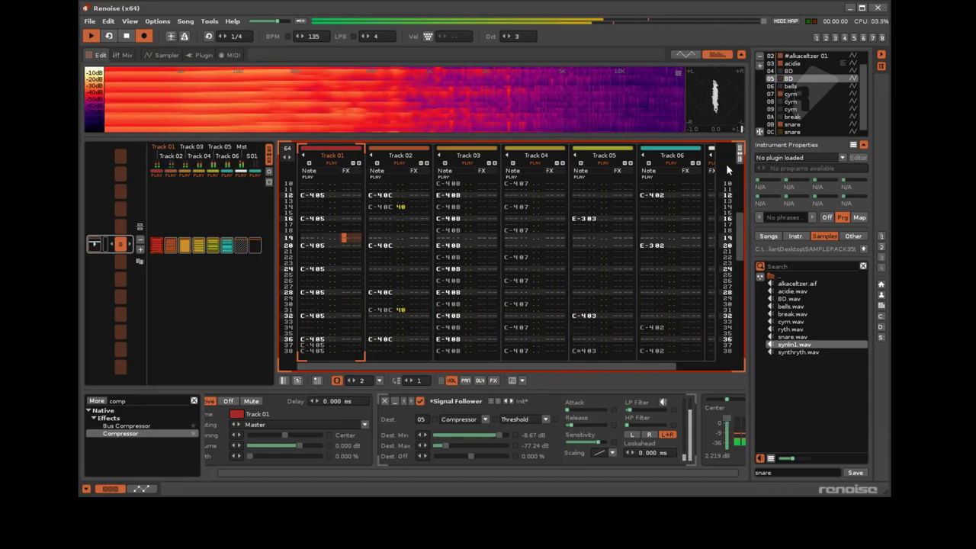
# Tune the BD sample to transpose -1 st and finetune -27 with Linear interpolation, and set its modulation drive to 0.469.
pyautogui.doubleClick(791, 80)
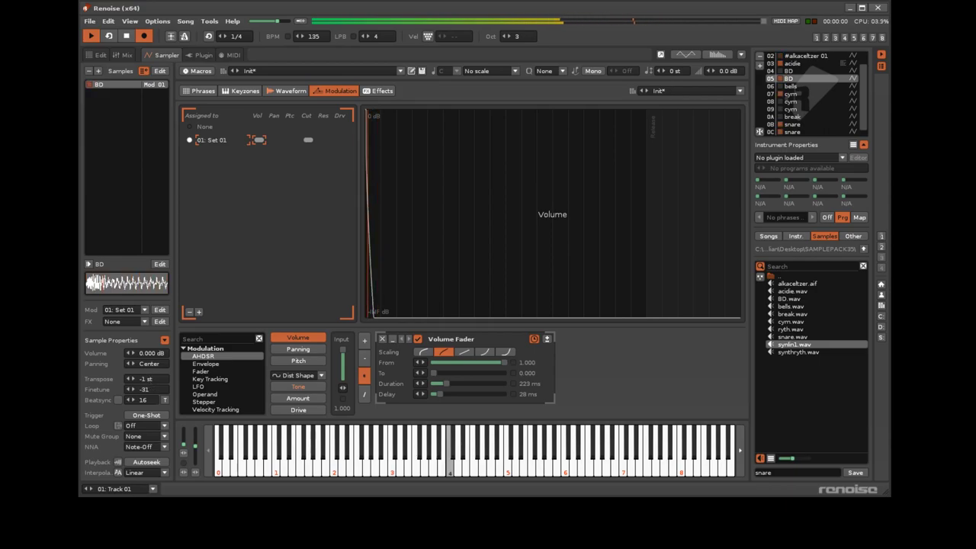
pyautogui.click(314, 412)
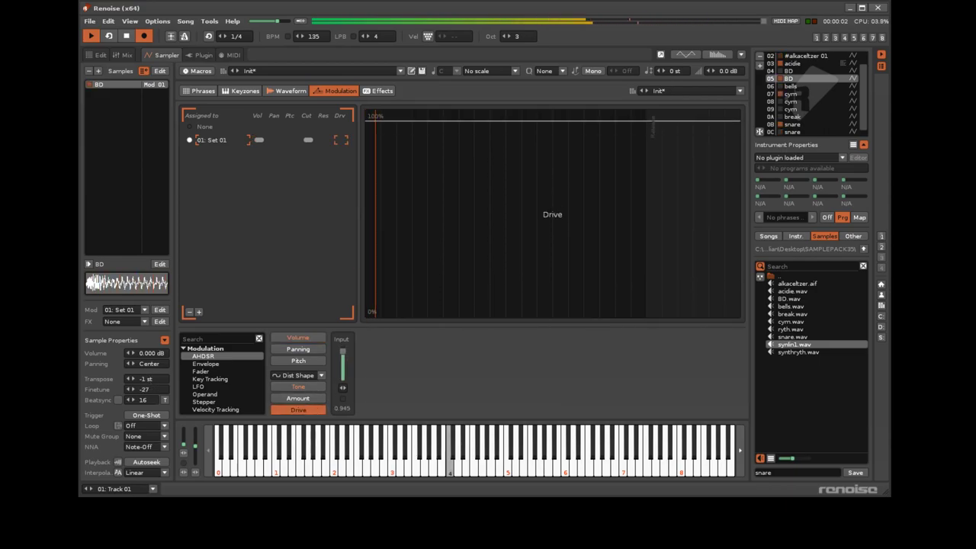
pyautogui.moveTo(342, 370); pyautogui.dragTo(340, 365)
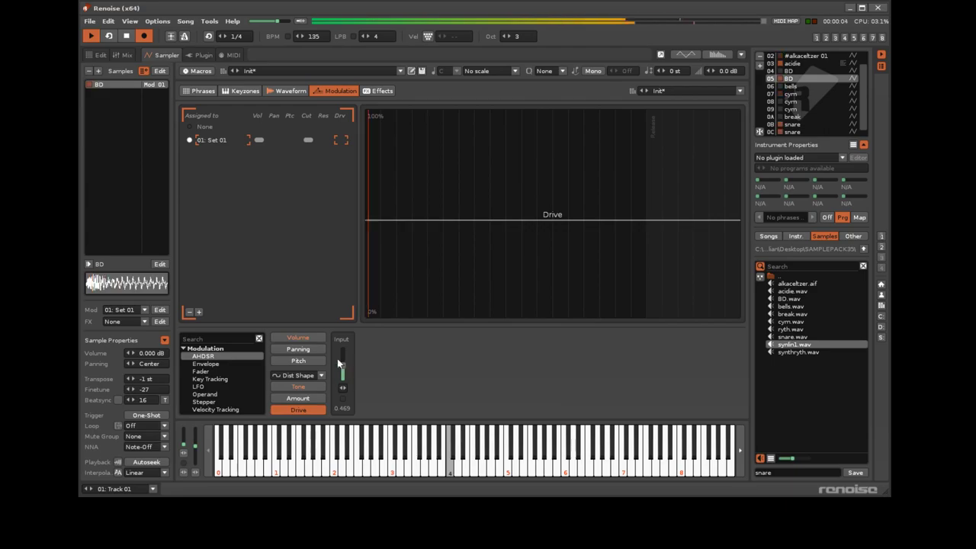
pyautogui.click(97, 55)
# Add a Compressor to Track 01 with threshold -14.22 dB, ratio 3.2:1, attack 0.001 ms and release 14 ms, and set Signal Follower lookahead to 2 ms.
pyautogui.click(139, 398)
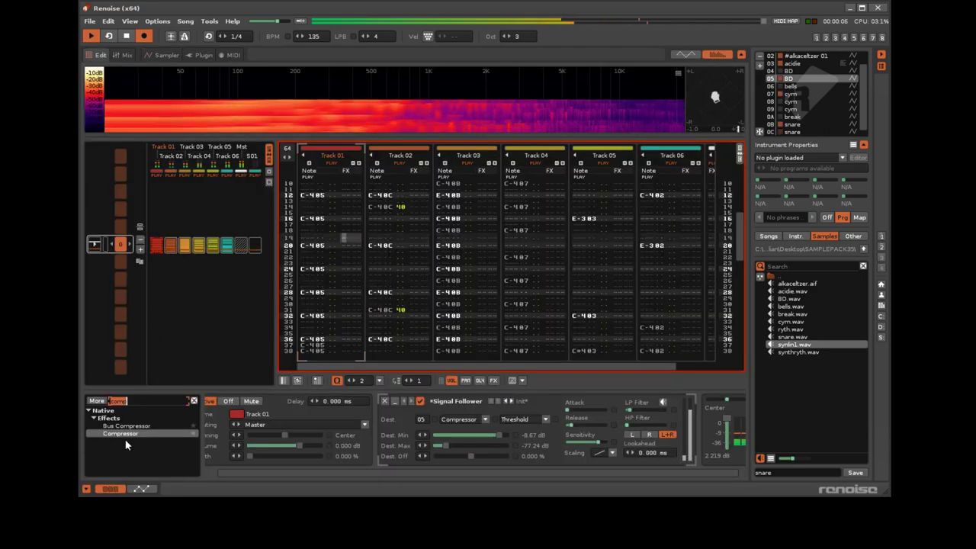
pyautogui.doubleClick(125, 435)
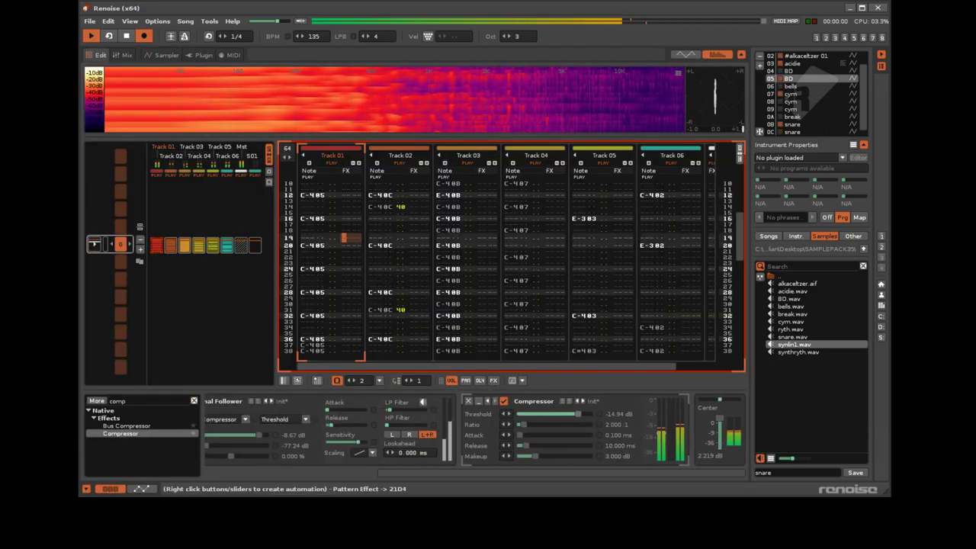
pyautogui.moveTo(523, 424); pyautogui.dragTo(538, 457)
pyautogui.moveTo(406, 451); pyautogui.dragTo(406, 442)
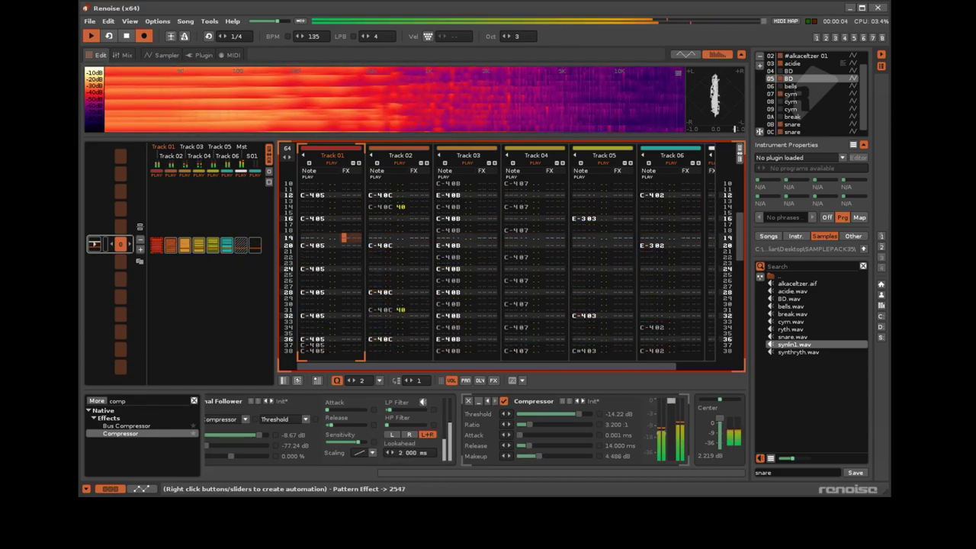
pyautogui.moveTo(540, 456); pyautogui.dragTo(538, 457)
pyautogui.moveTo(358, 442); pyautogui.dragTo(359, 442)
# Add a Distortion to Track 06 in Shape mode with 11.2 % drive and 20 % tone.
pyautogui.click(658, 236)
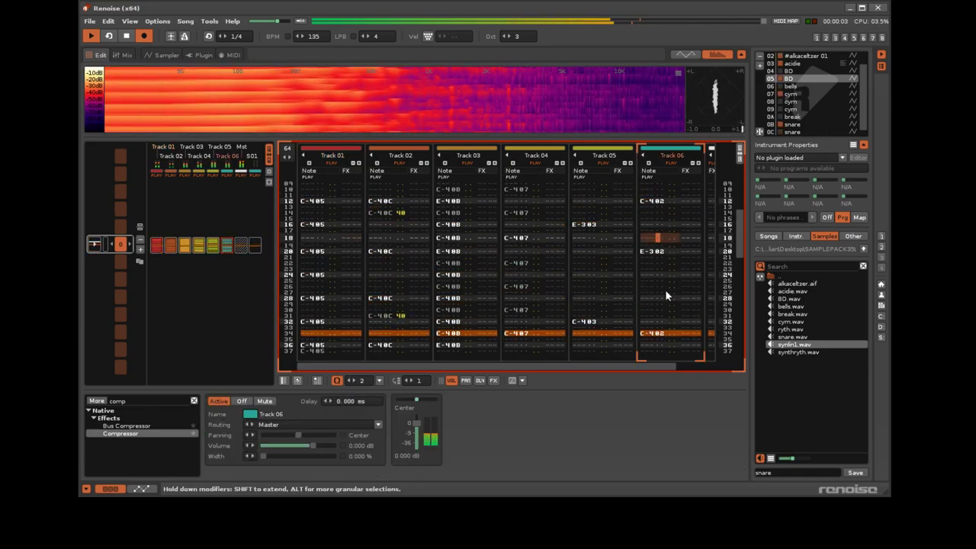
pyautogui.doubleClick(125, 402)
pyautogui.write('dis')
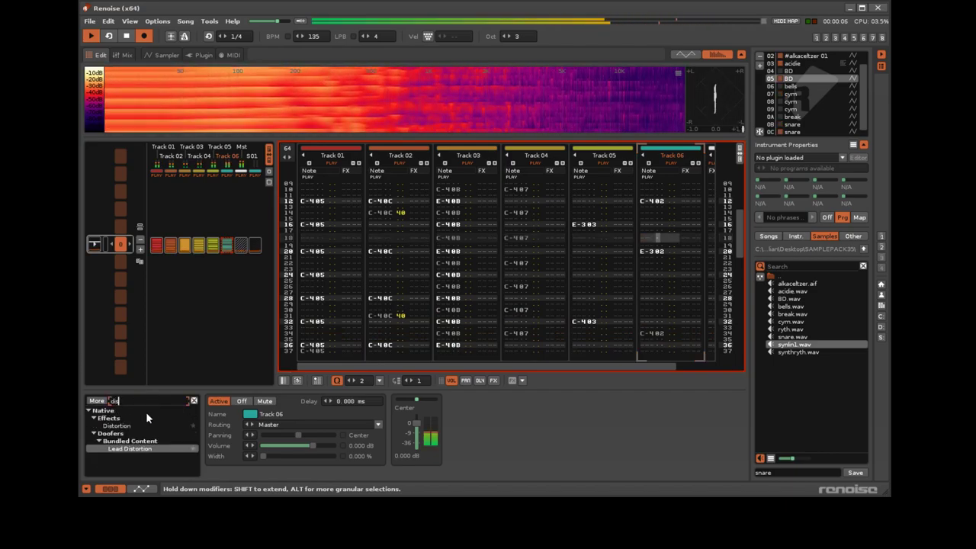
pyautogui.doubleClick(128, 427)
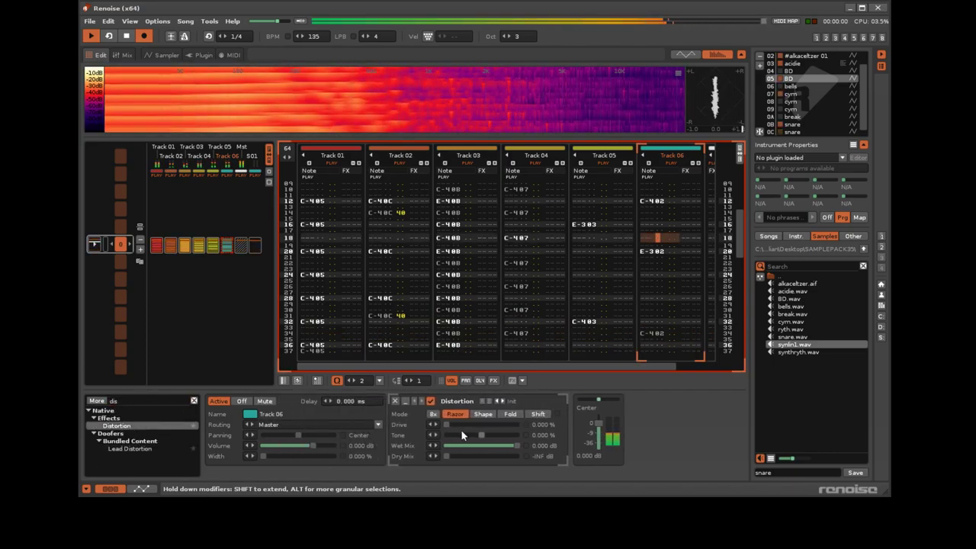
pyautogui.click(483, 413)
pyautogui.moveTo(452, 425); pyautogui.dragTo(491, 435)
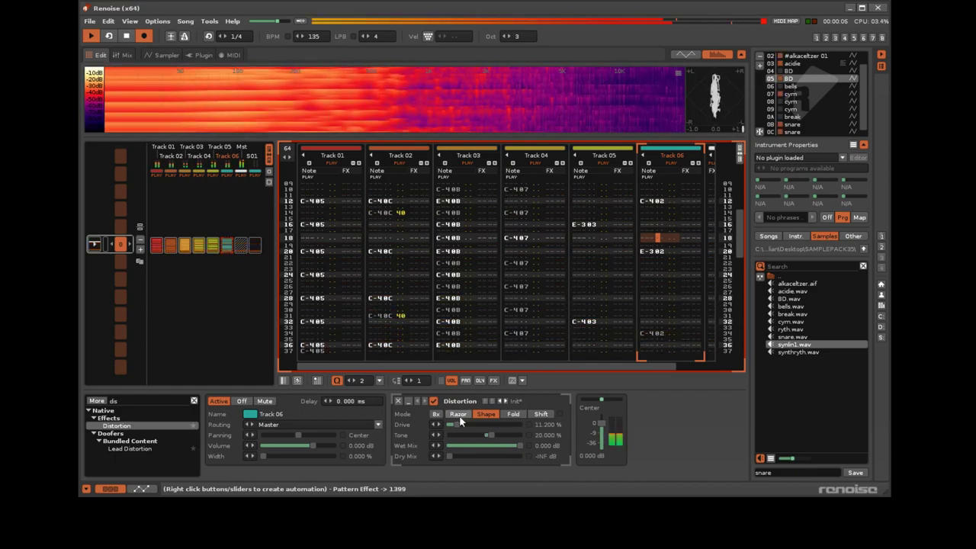
# Switch Track 06's Distortion to Fold with drive 10.4 %, wet mix -2.605 dB and dry mix -20.35 dB, and set the track volume to -1.555 dB.
pyautogui.click(515, 414)
pyautogui.moveTo(458, 424); pyautogui.dragTo(456, 425)
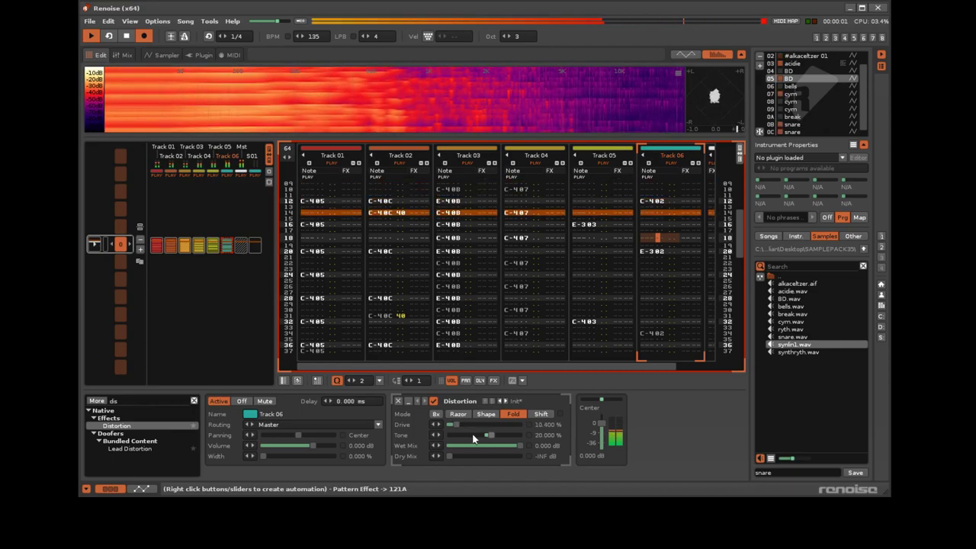
pyautogui.moveTo(520, 446); pyautogui.dragTo(501, 446)
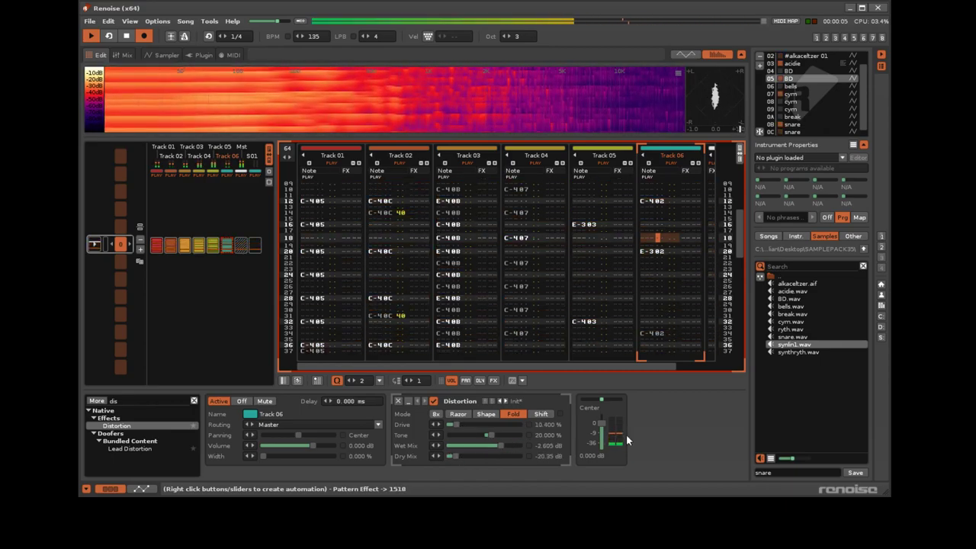
pyautogui.moveTo(601, 424); pyautogui.dragTo(599, 432)
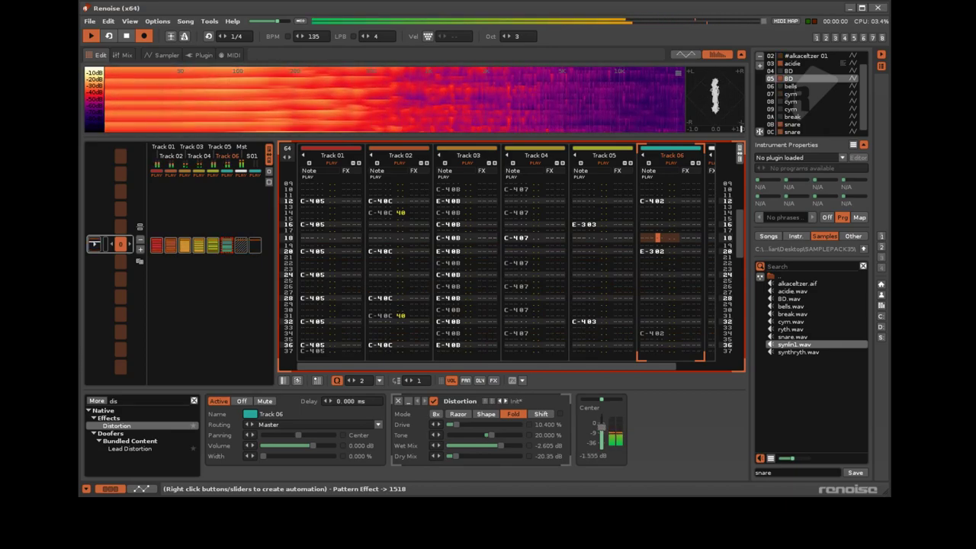
# Stop playback, insert a new empty pattern after pattern 0 in the sequence, and play it.
pyautogui.press('space')
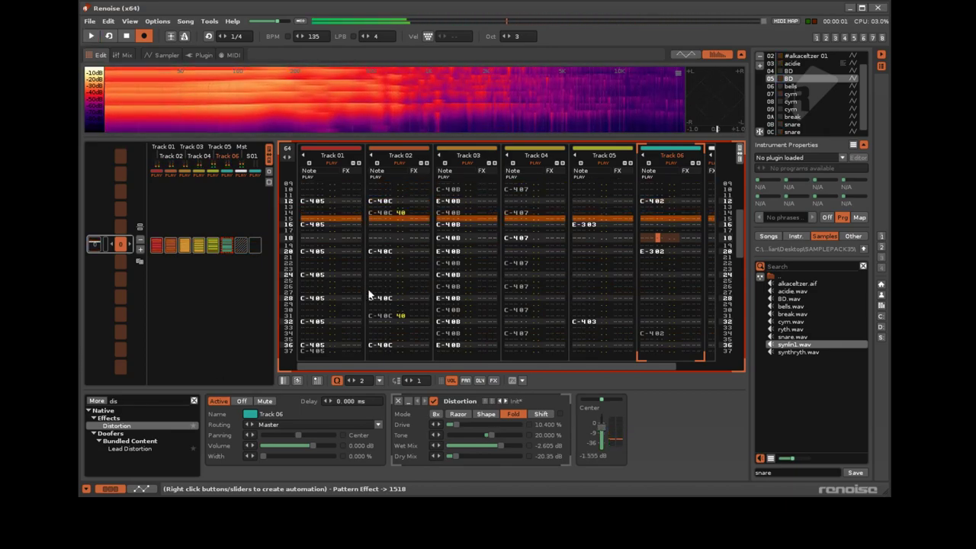
pyautogui.click(141, 249)
pyautogui.press('space')
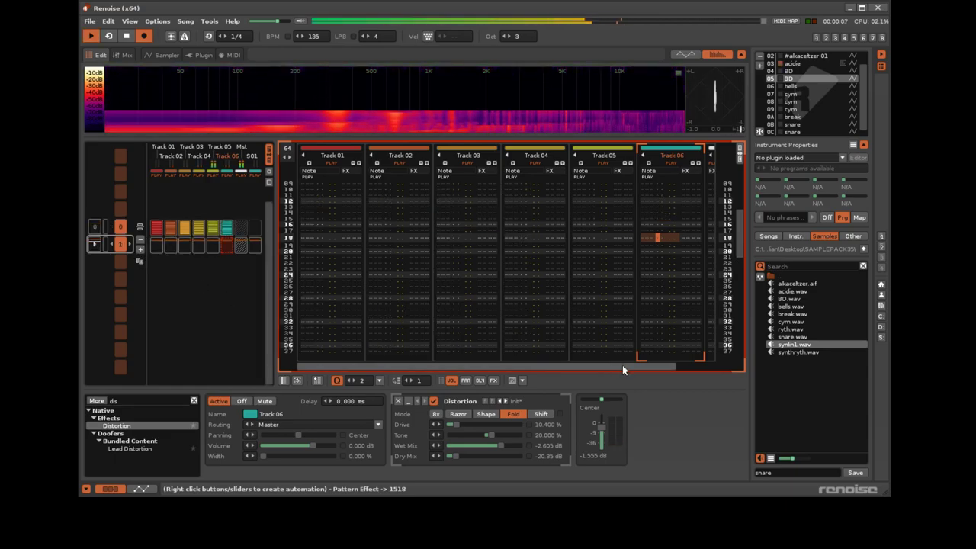
# Stop playback and insert a new track after Track 06 in the pattern.
pyautogui.moveTo(622, 366); pyautogui.dragTo(665, 366)
pyautogui.click(605, 248)
pyautogui.press('space')
pyautogui.scroll(11, 621, 264)
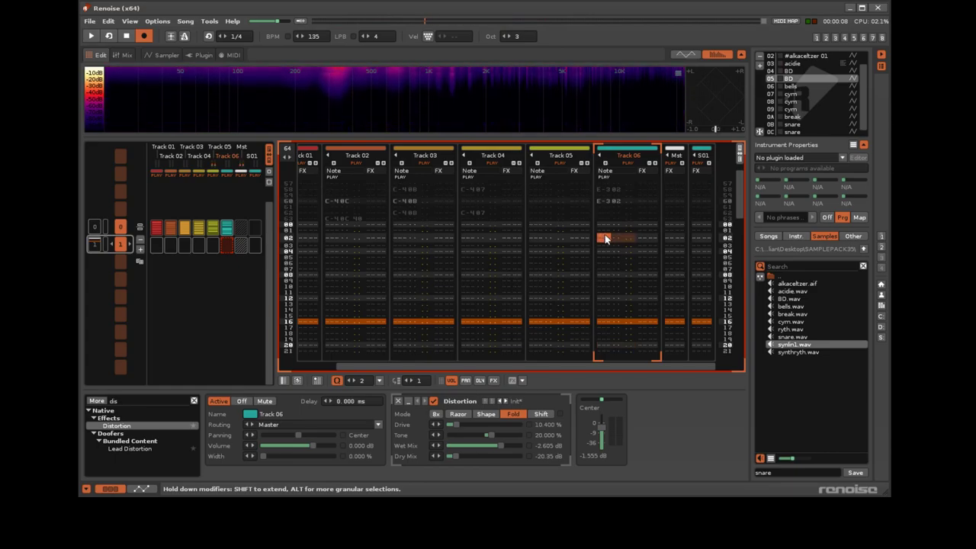
pyautogui.hotkey('ctrl', 't')
pyautogui.scroll(1, 663, 223)
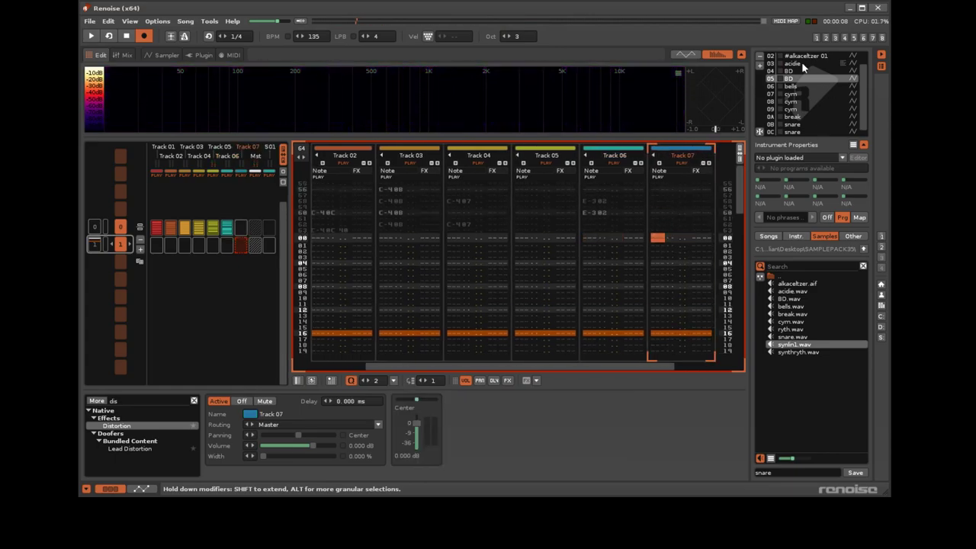
# Duplicate the acidie instrument and open Phrase 01 of the copy for editing in the sampler.
pyautogui.hotkey('ctrl', 'd')
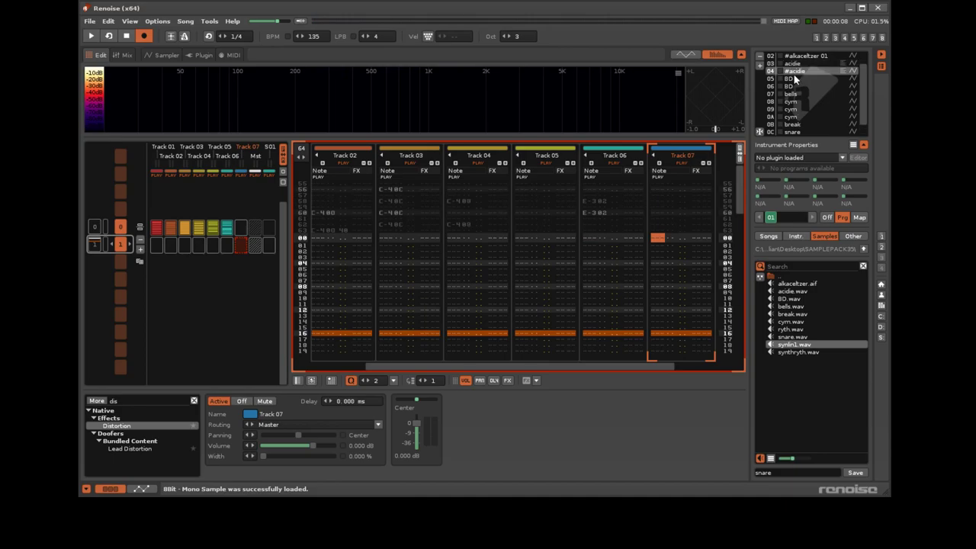
pyautogui.doubleClick(797, 72)
pyautogui.click(289, 91)
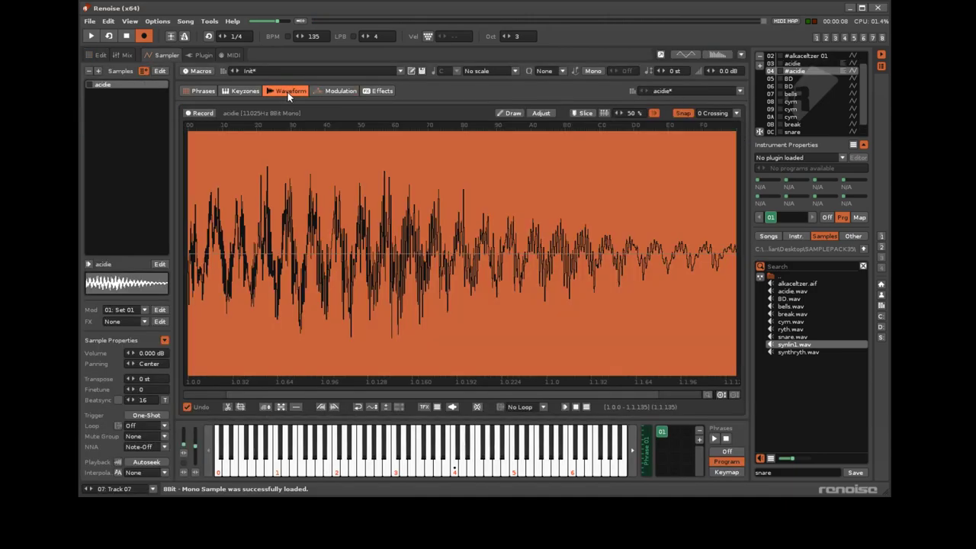
pyautogui.click(202, 92)
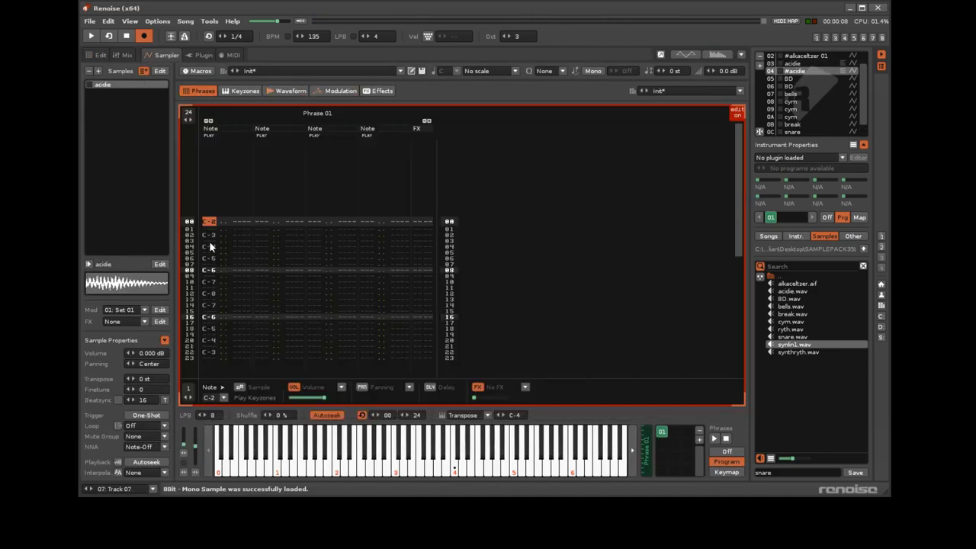
# Enter C-4 on the opening lines of Phrase 01 and select its lines 00 to 16.
pyautogui.press('q')
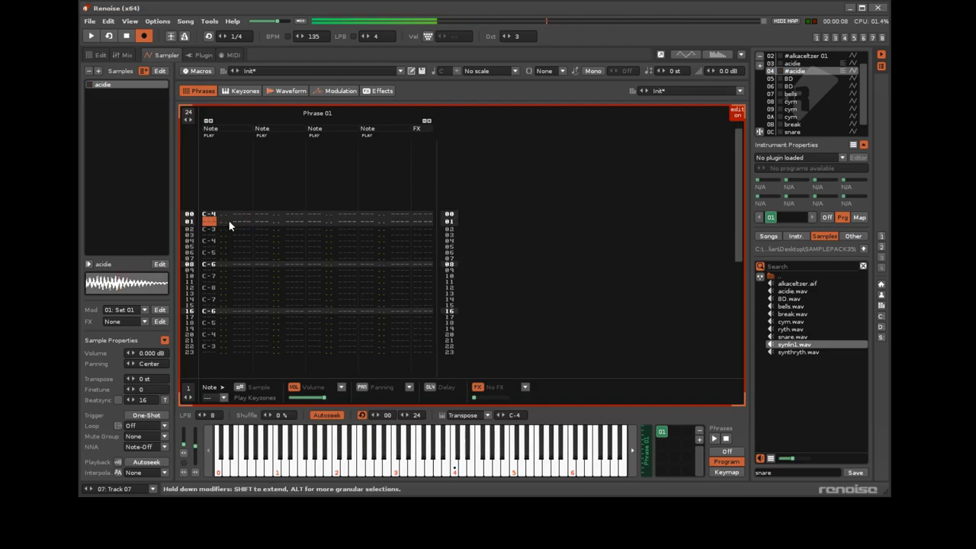
pyautogui.press('Down')
pyautogui.press('q')
pyautogui.press('Down')
pyautogui.press('q')
pyautogui.press('Up')
pyautogui.press('Up')
pyautogui.press('Up')
pyautogui.press('Up')
pyautogui.press('Up')
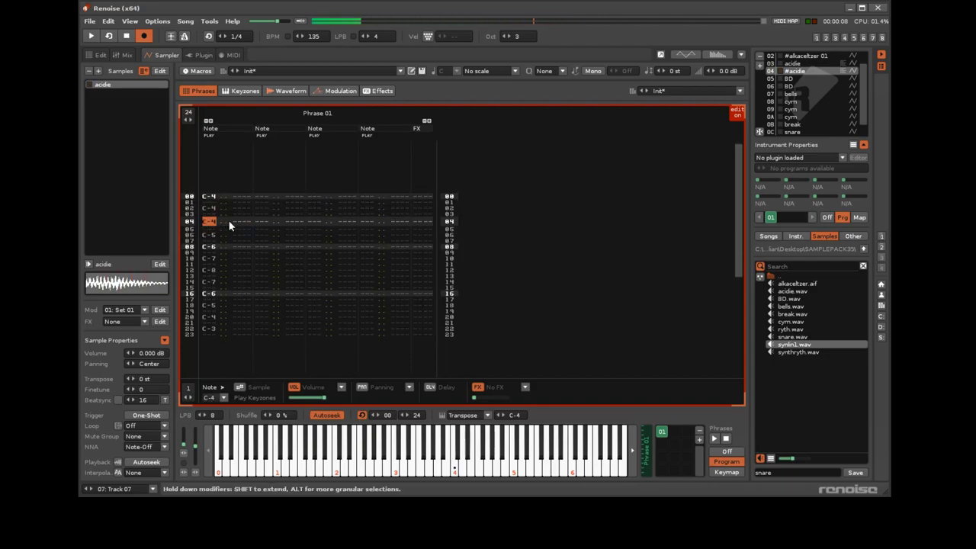
pyautogui.hotkey('shift', 'pagedown')
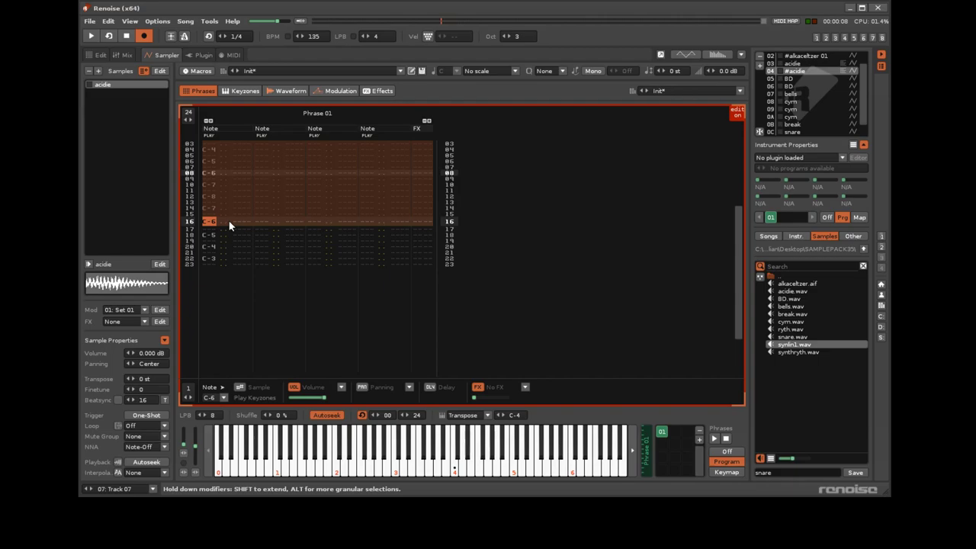
pyautogui.hotkey('ctrl', 'x')
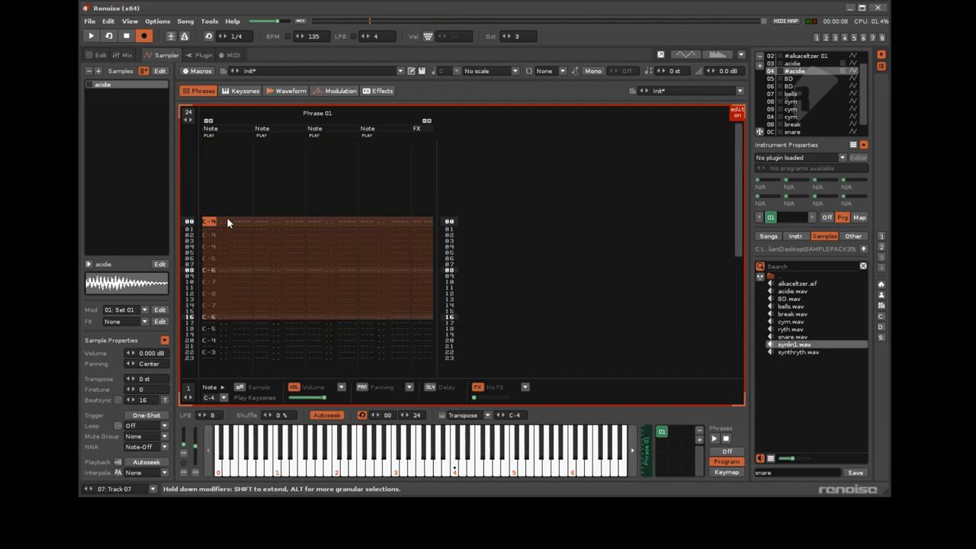
# Set the length of Phrase 01 in the #acidie instrument to 16 lines.
pyautogui.doubleClick(188, 113)
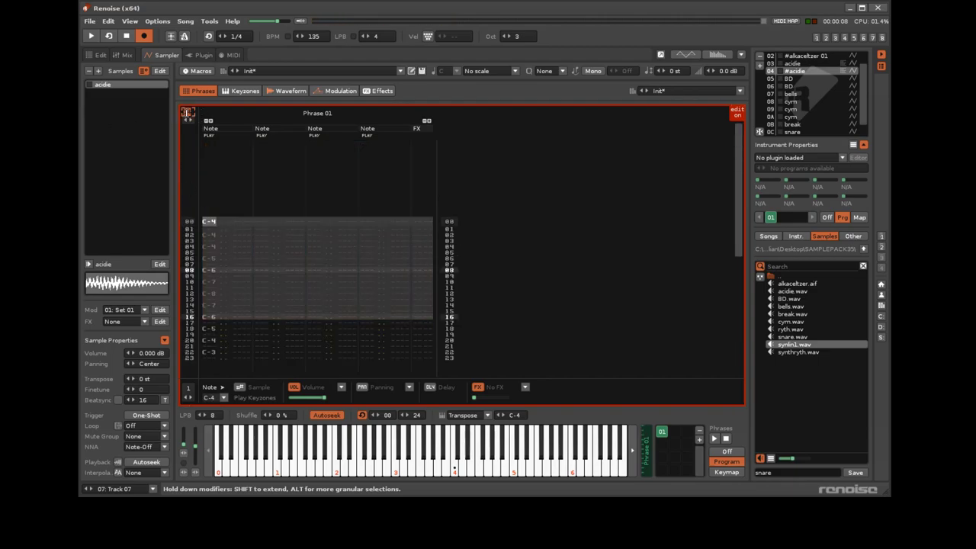
pyautogui.click(187, 113)
pyautogui.press('Return')
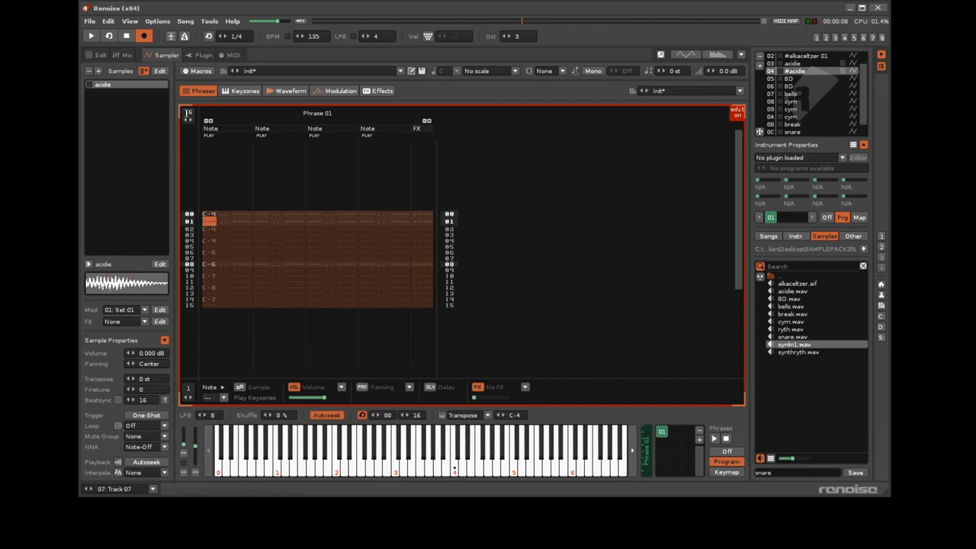
# Clear all remaining notes from the shortened Phrase 01, line by line.
pyautogui.press('Up')
pyautogui.press('Delete')
pyautogui.press('Delete')
pyautogui.press('Delete')
pyautogui.press('Delete')
pyautogui.press('Delete')
pyautogui.press('Delete')
pyautogui.press('Delete')
pyautogui.press('Delete')
pyautogui.press('Delete')
pyautogui.press('Home')
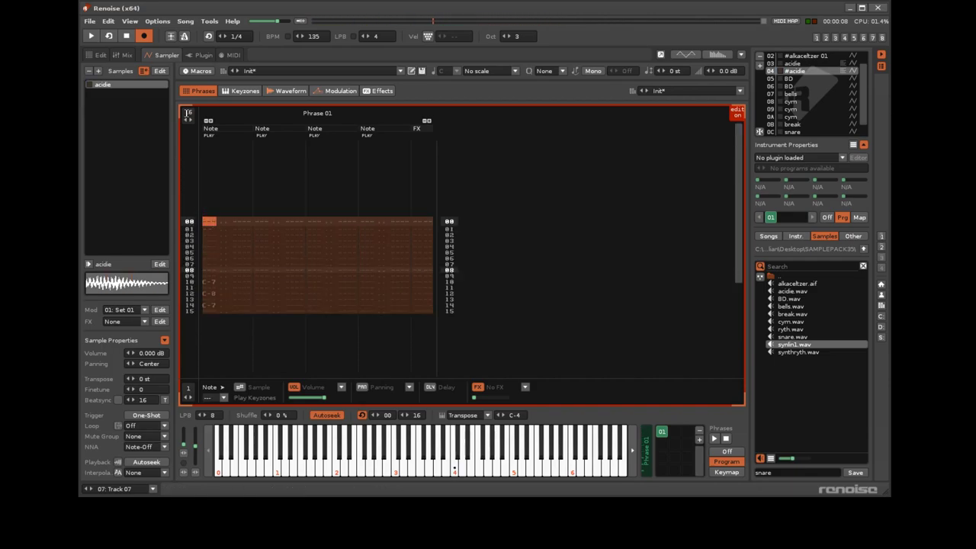
pyautogui.press('Delete')
pyautogui.press('Delete')
pyautogui.press('Delete')
pyautogui.press('Delete')
pyautogui.press('Delete')
pyautogui.press('Delete')
pyautogui.press('Delete')
pyautogui.press('Delete')
pyautogui.press('Delete')
pyautogui.press('Delete')
pyautogui.press('Delete')
pyautogui.press('Delete')
pyautogui.press('Delete')
pyautogui.press('Delete')
pyautogui.press('Delete')
pyautogui.press('Delete')
# Enter a C-3 note on line 00 of Phrase 01.
pyautogui.press('q')
pyautogui.press('Up')
pyautogui.press('q')
pyautogui.press('Down')
pyautogui.press('Down')
pyautogui.press('Down')
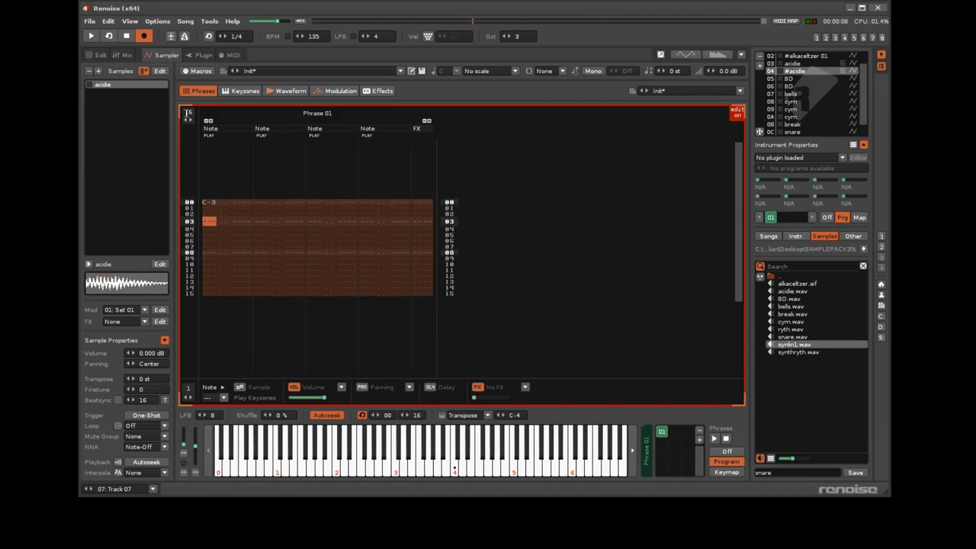
# Try an E-3 note on line 04 of Phrase 01.
pyautogui.press('q')
pyautogui.press('Up')
pyautogui.press('Up')
pyautogui.press('Up')
pyautogui.press('Up')
pyautogui.press('Up')
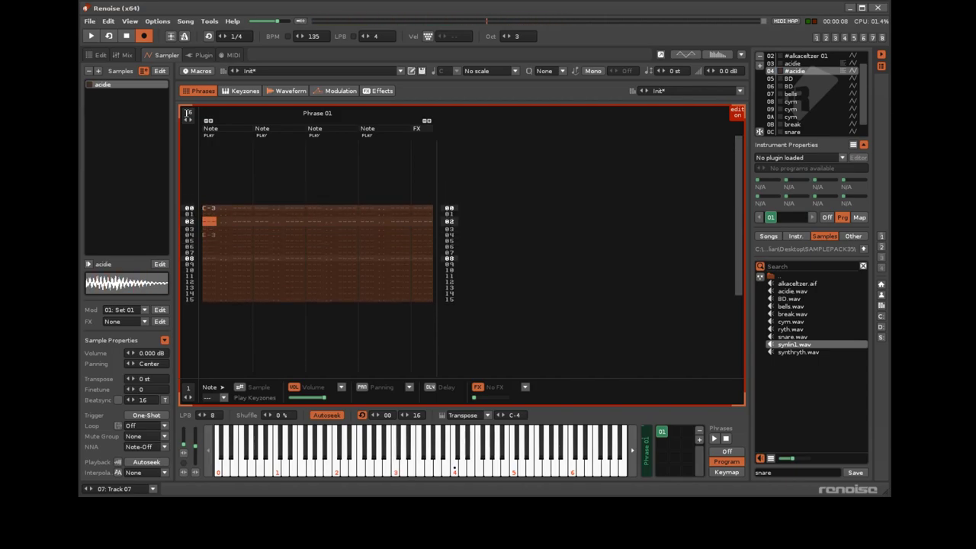
# Enter C#4, D-4, D#4, E-4, F-4, F#4 and G-4 on every second line of Phrase 01 from line 02 to 14.
pyautogui.press('z')
pyautogui.press('Down')
pyautogui.press('2')
pyautogui.press('Down')
pyautogui.press('w')
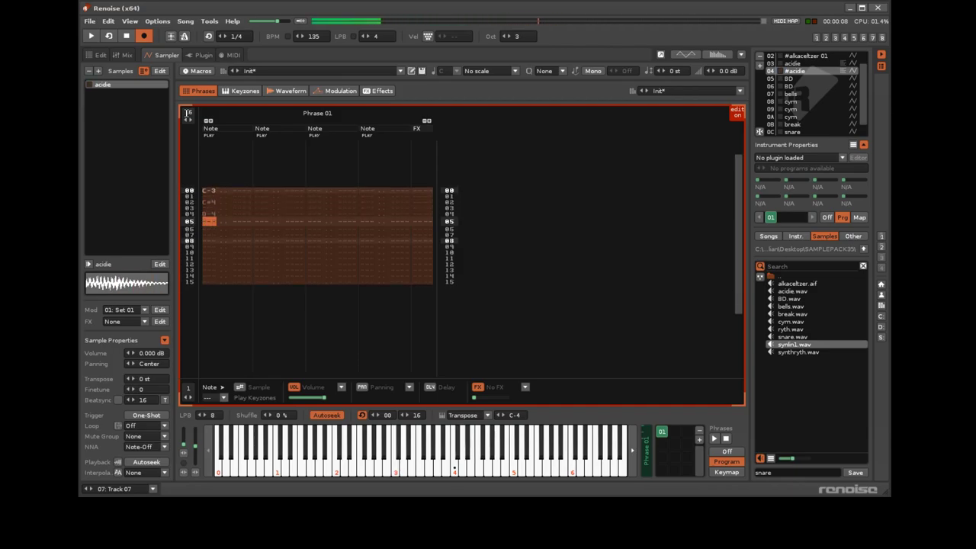
pyautogui.press('3')
pyautogui.press('e')
pyautogui.press('r')
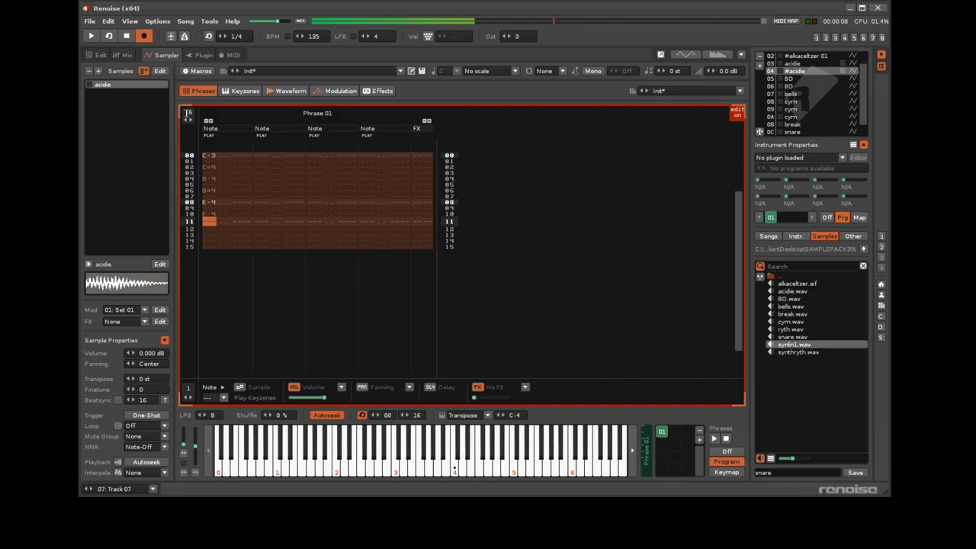
pyautogui.press('5')
pyautogui.press('t')
pyautogui.press('space')
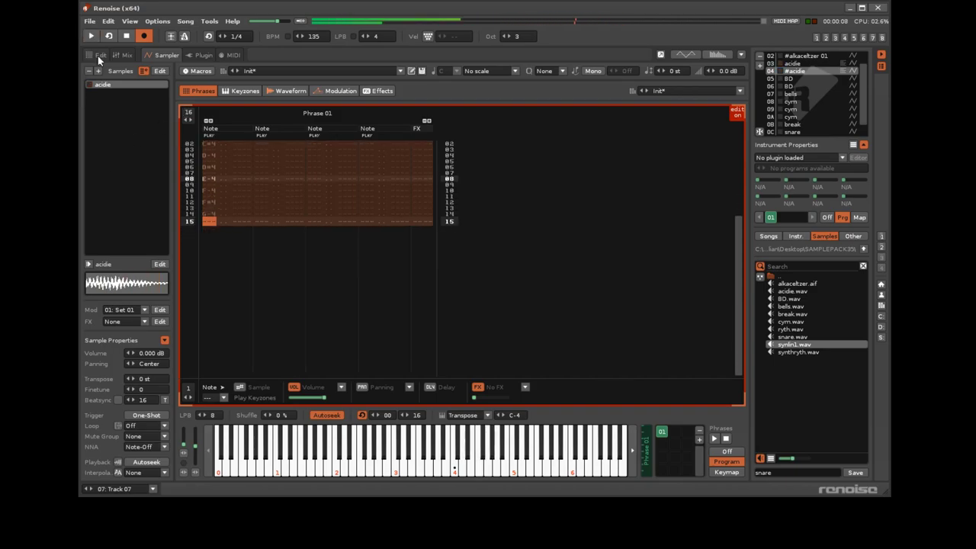
# Place a C-3 note of instrument 04 on line 00 of Track 07 and play the pattern with Track 05 muted.
pyautogui.click(99, 57)
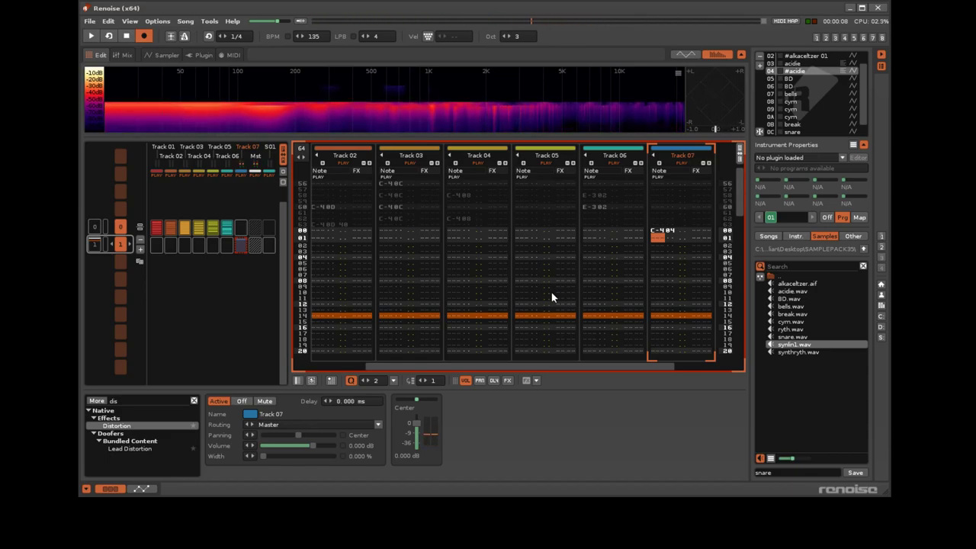
pyautogui.press('Up')
pyautogui.press('z')
pyautogui.press('Up')
pyautogui.press('space')
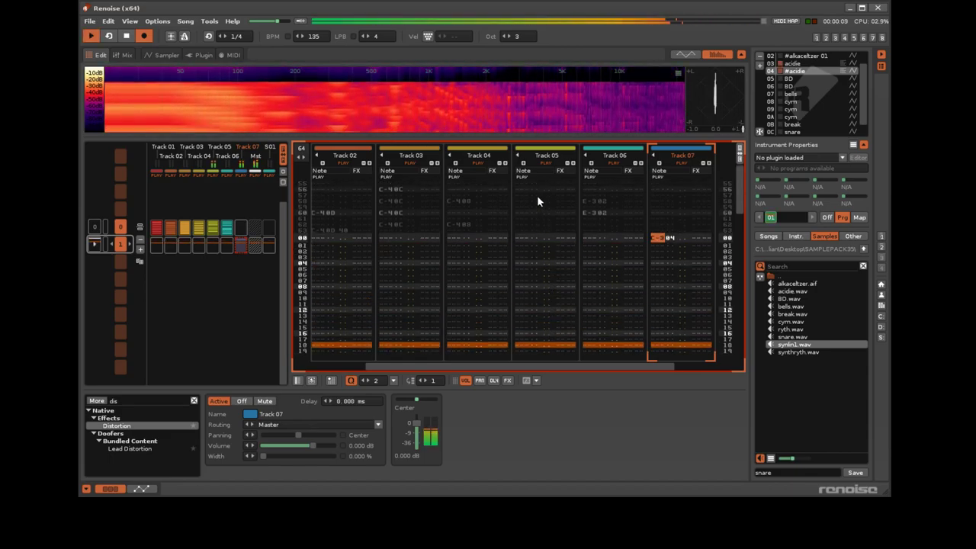
pyautogui.click(541, 161)
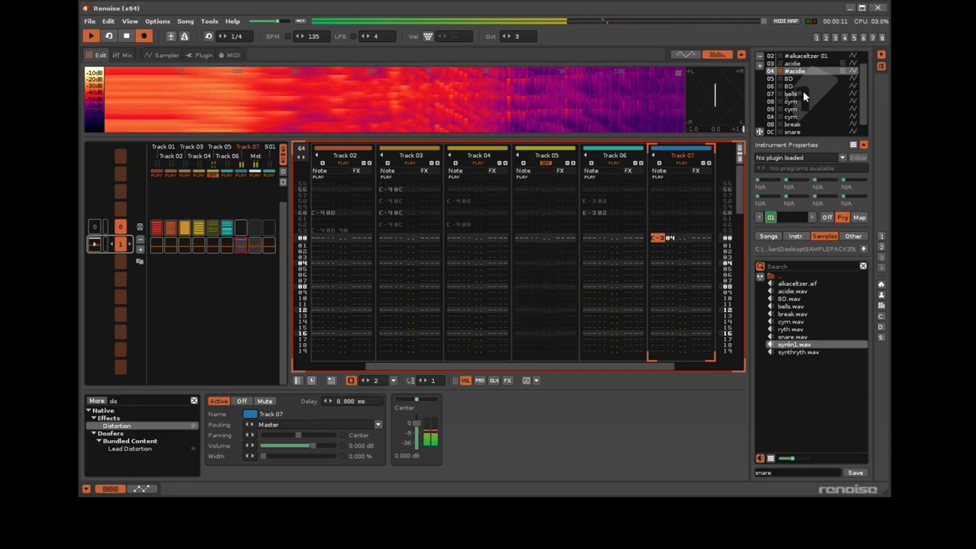
# Restart playback of pattern 1 and set the #acidie volume AHDSR to decay 108 ms, sustain 0.000 and release 42 ms.
pyautogui.doubleClick(795, 70)
pyautogui.click(333, 92)
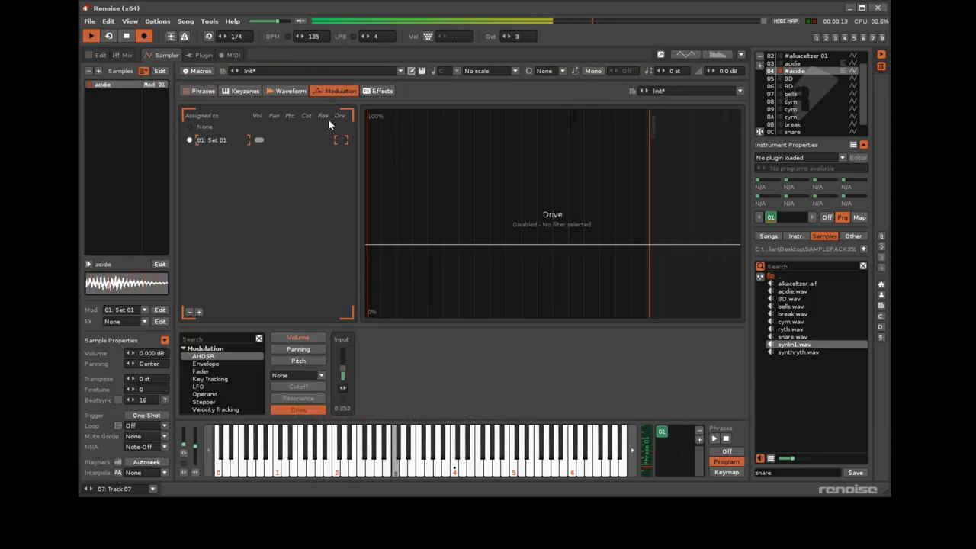
pyautogui.click(298, 338)
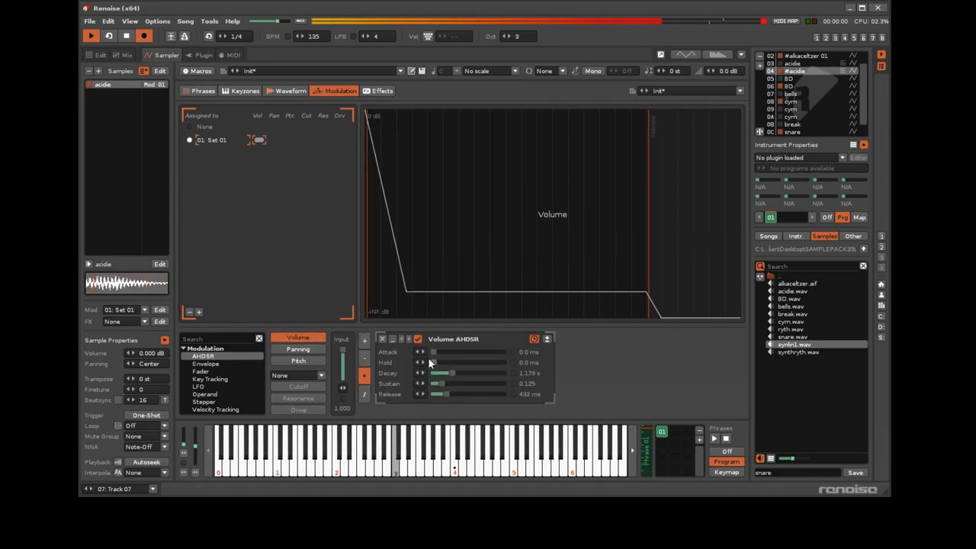
pyautogui.press('space')
pyautogui.click(98, 55)
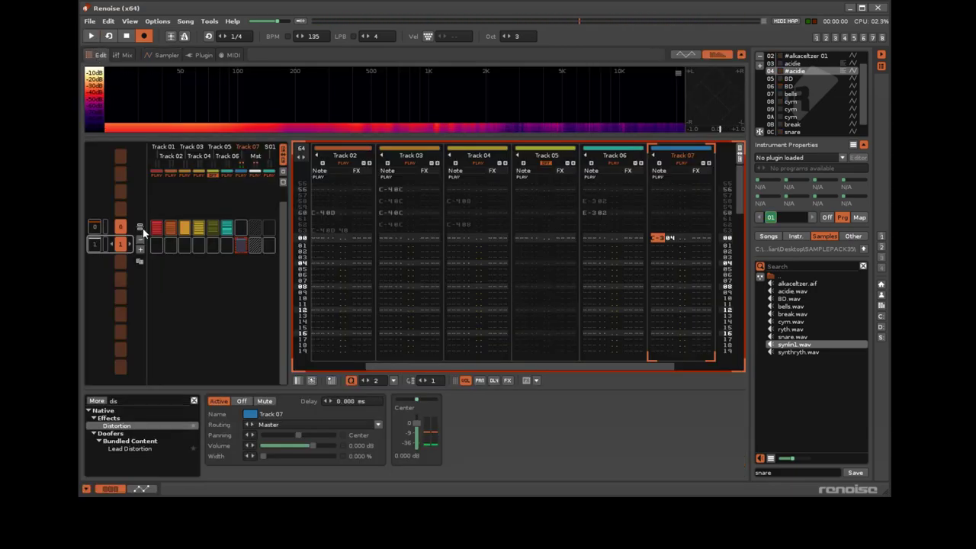
pyautogui.press('space')
pyautogui.doubleClick(793, 71)
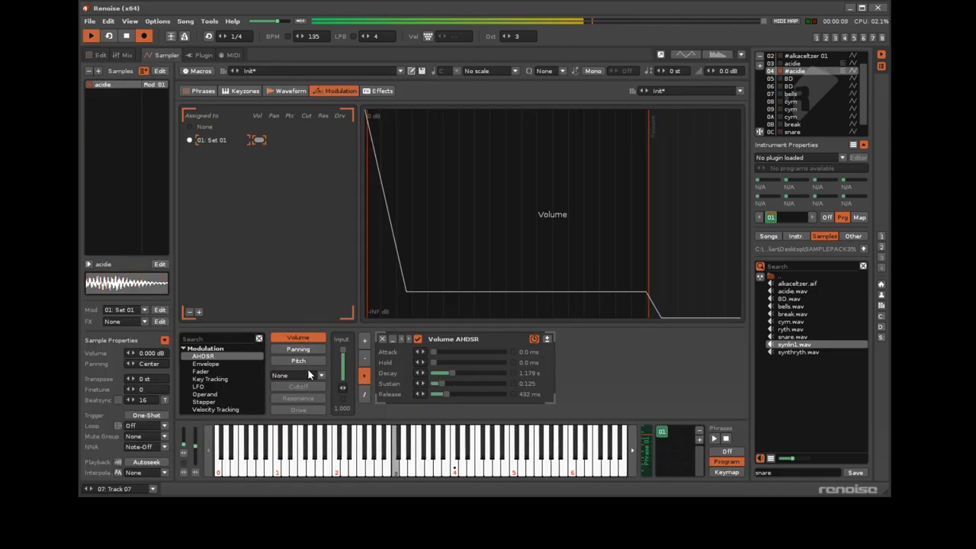
pyautogui.moveTo(453, 374); pyautogui.dragTo(432, 384)
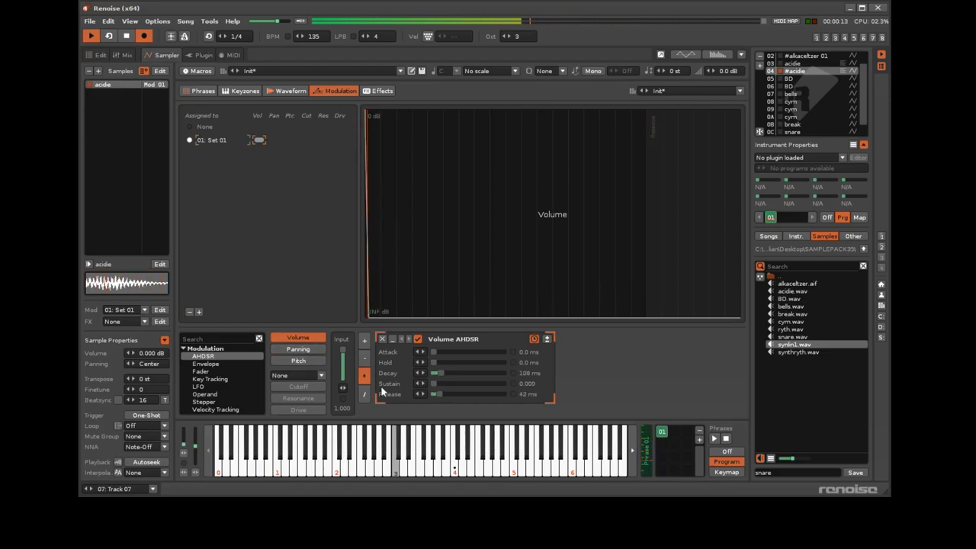
# Set the acidie sample's interpolation to Linear after trying Cubic.
pyautogui.click(138, 472)
pyautogui.click(140, 455)
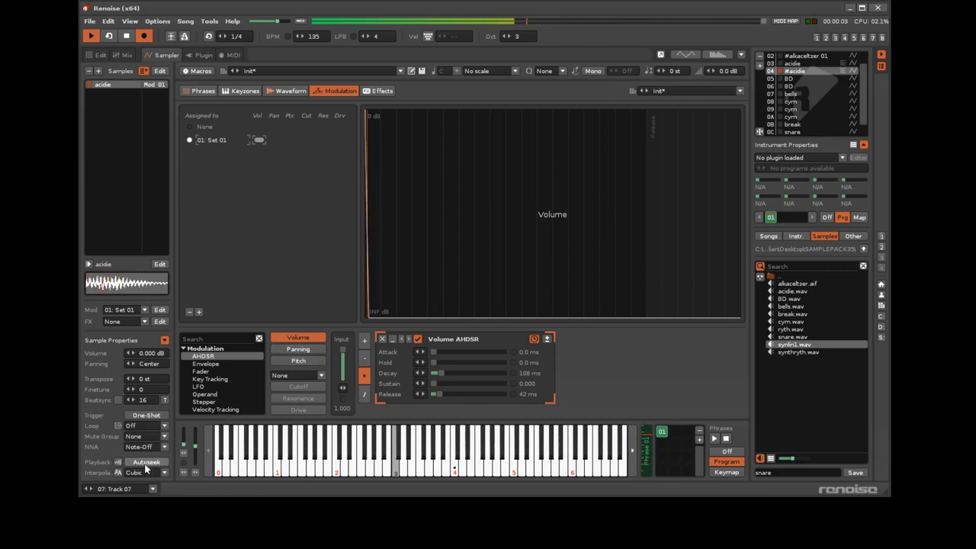
pyautogui.click(146, 470)
pyautogui.click(145, 443)
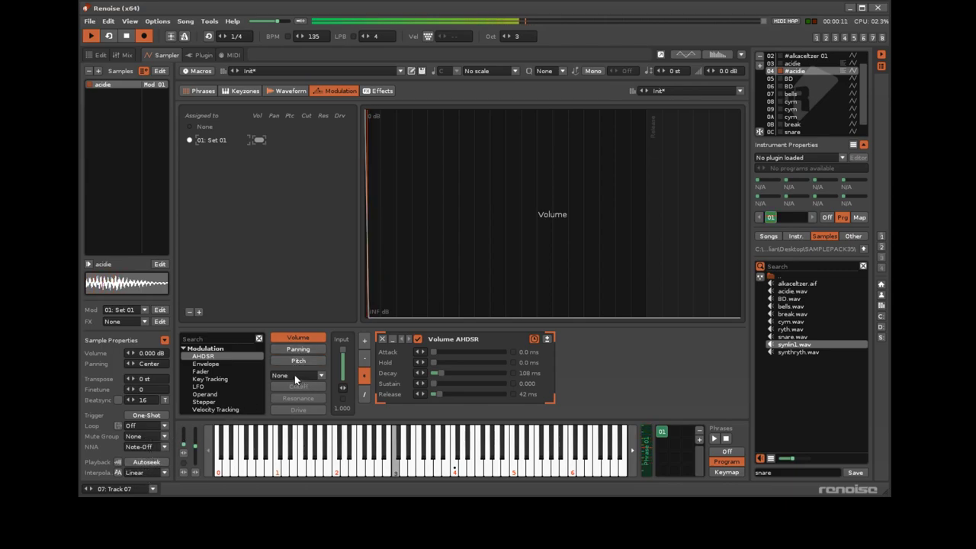
# Apply a Comb filter to the #acidie modulation set after trying Dist Fold, with Note input at 0.174 and Feedback input at 0.504.
pyautogui.click(296, 332)
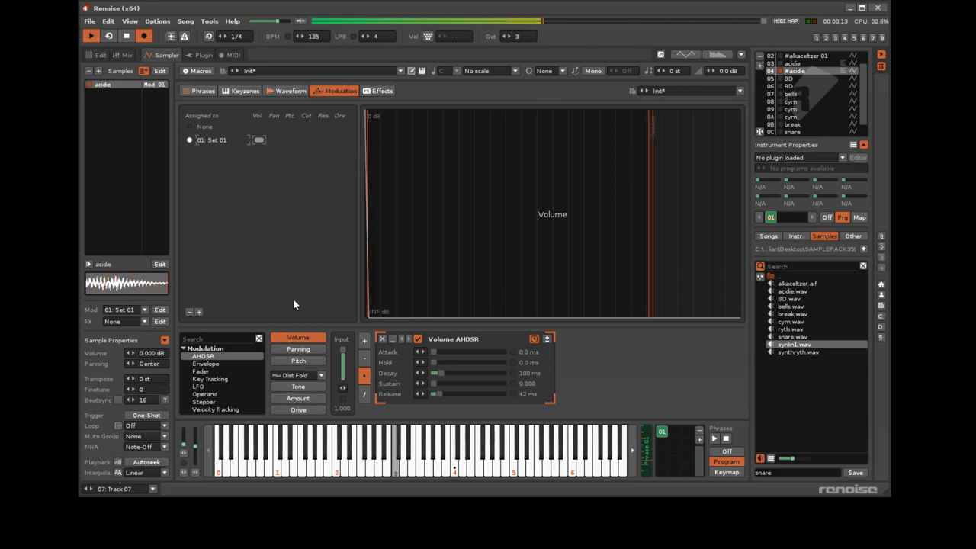
pyautogui.scroll(-2, 297, 375)
pyautogui.click(307, 387)
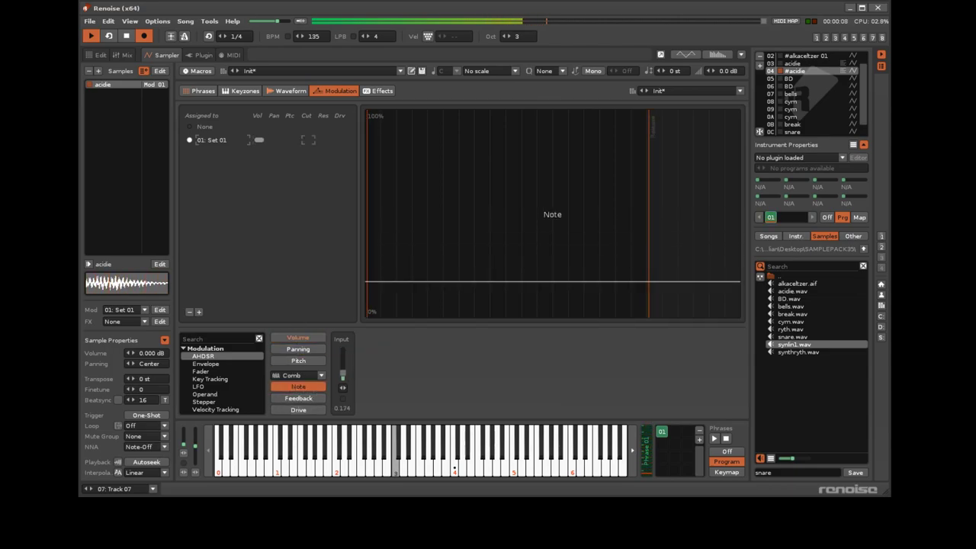
pyautogui.click(299, 399)
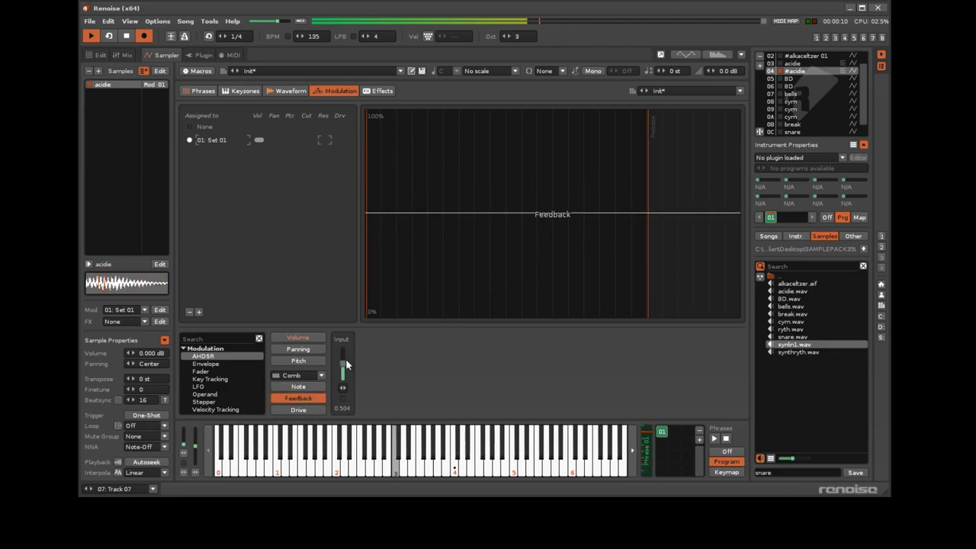